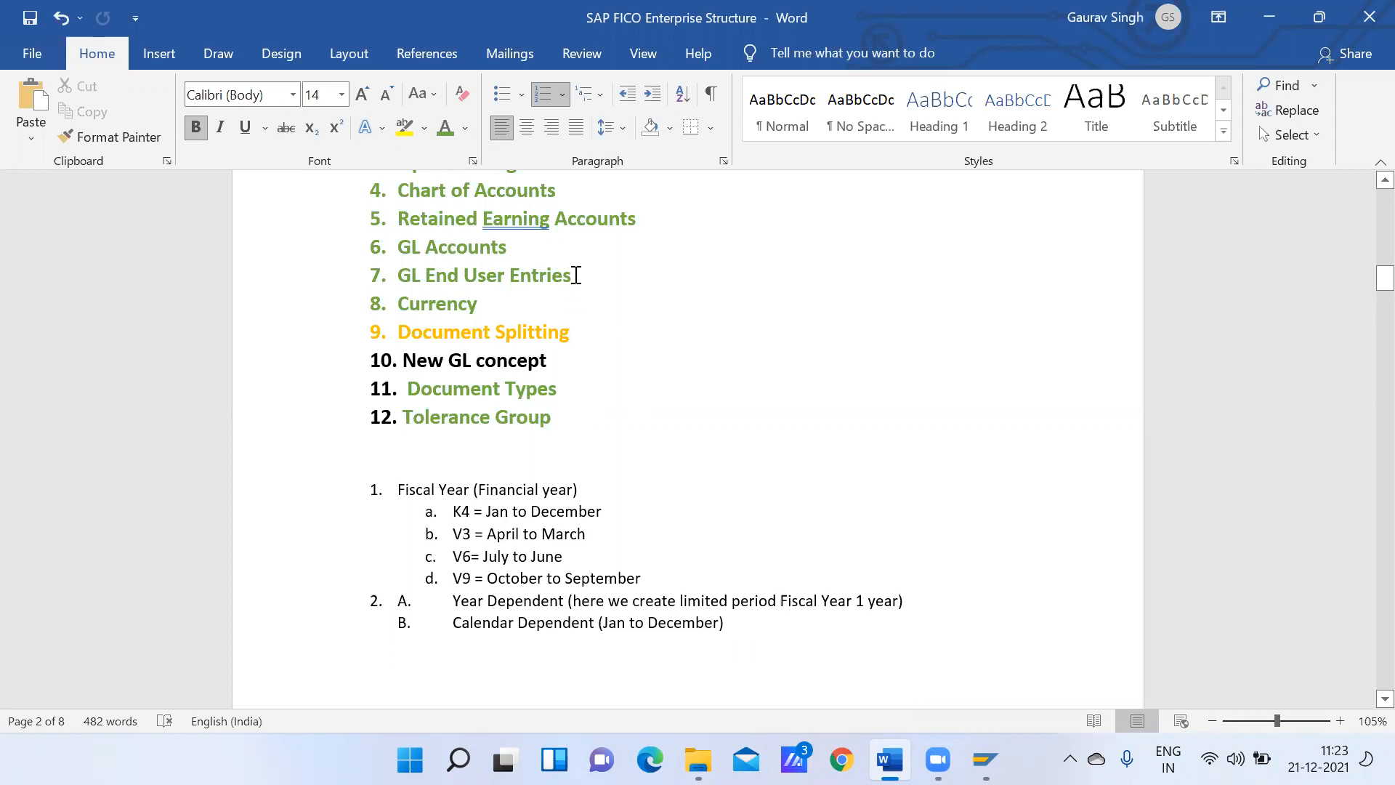
Add the heading "Document Splliting" below the currency notes at the end of the document
click(571, 338)
drag(1365, 280, 1361, 644)
drag(442, 494, 336, 495)
text(Docu)
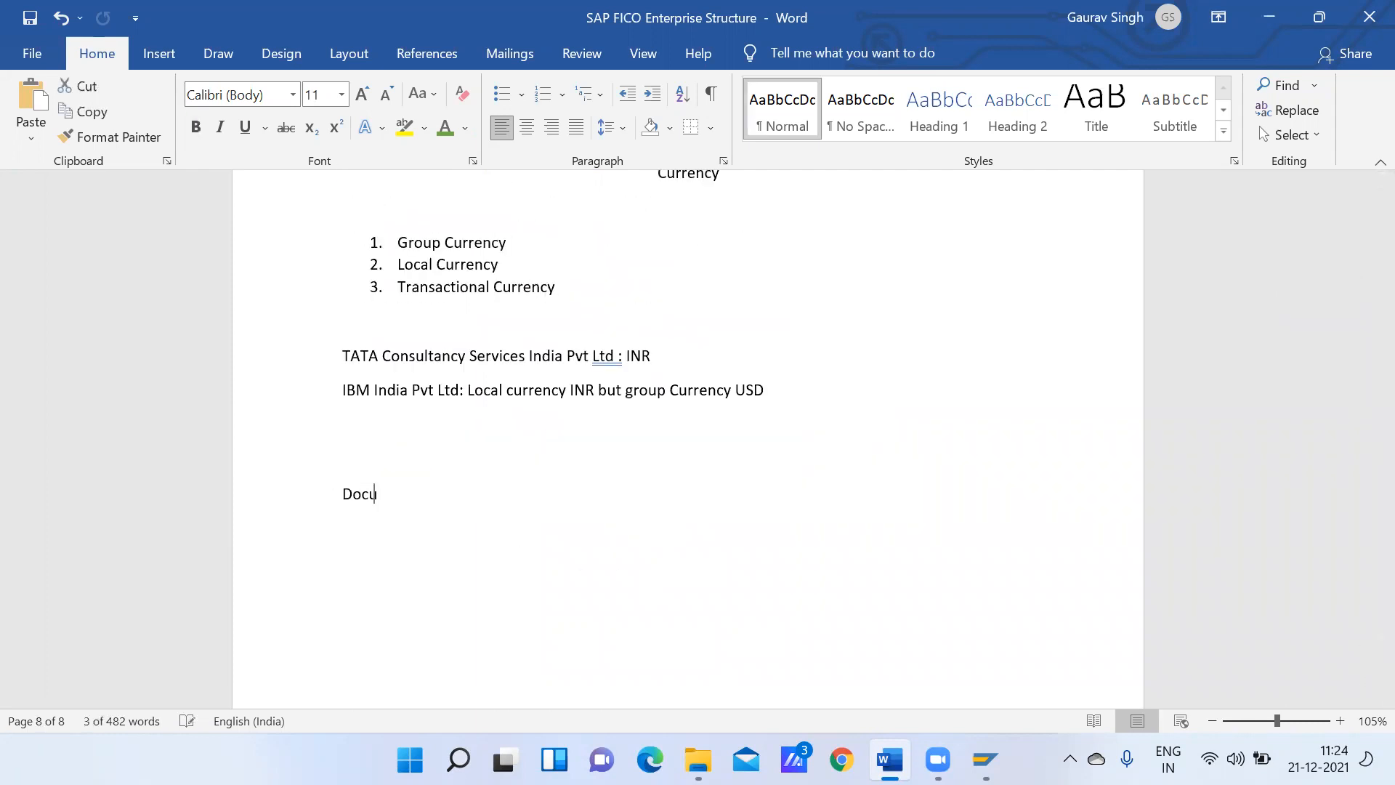
text(ment Splli)
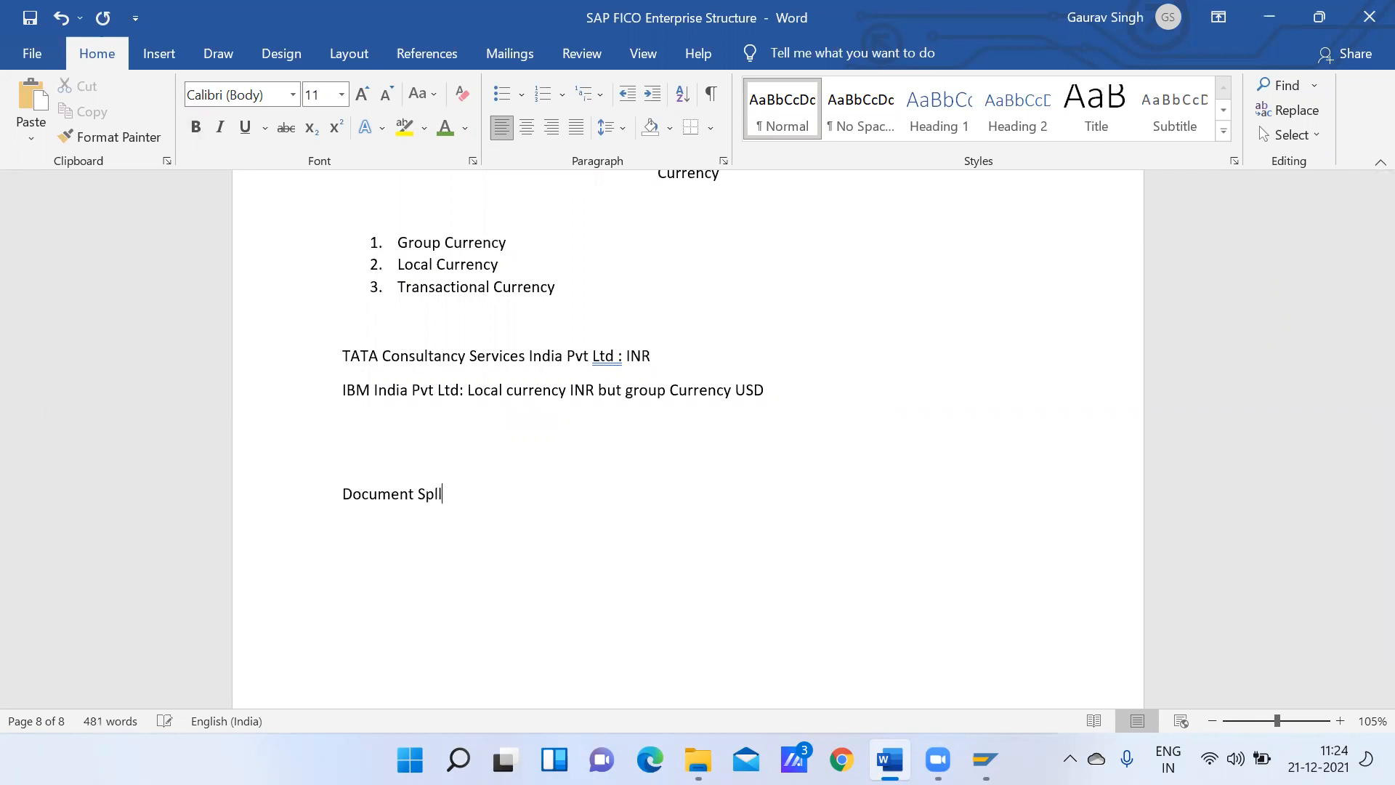
key(BackSpace)
key(BackSpace)
text(liti)
Switch to the SAP vendor invoice entry and enter "ljdskflj" as the vendor
mouse_move(984, 759)
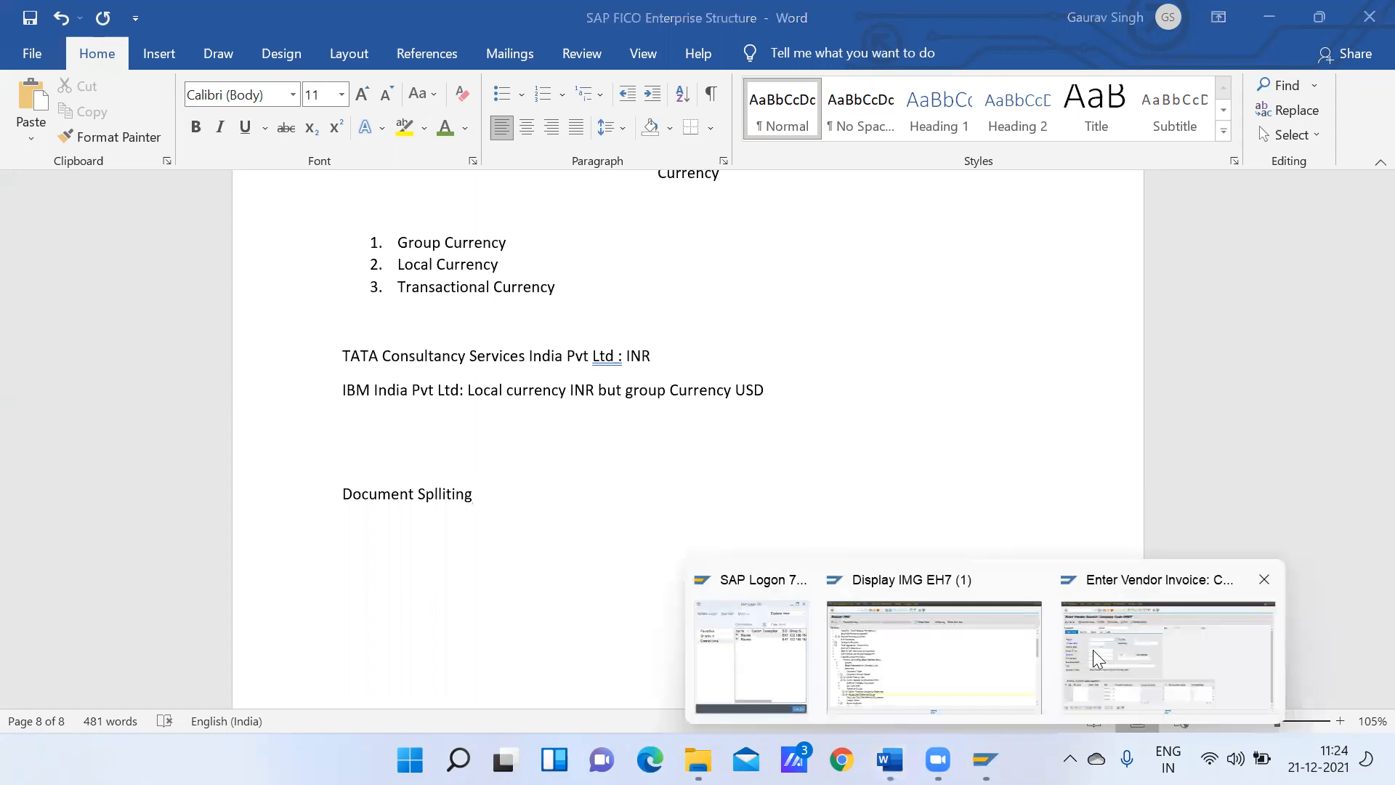
click(1092, 649)
text(ljdskflj)
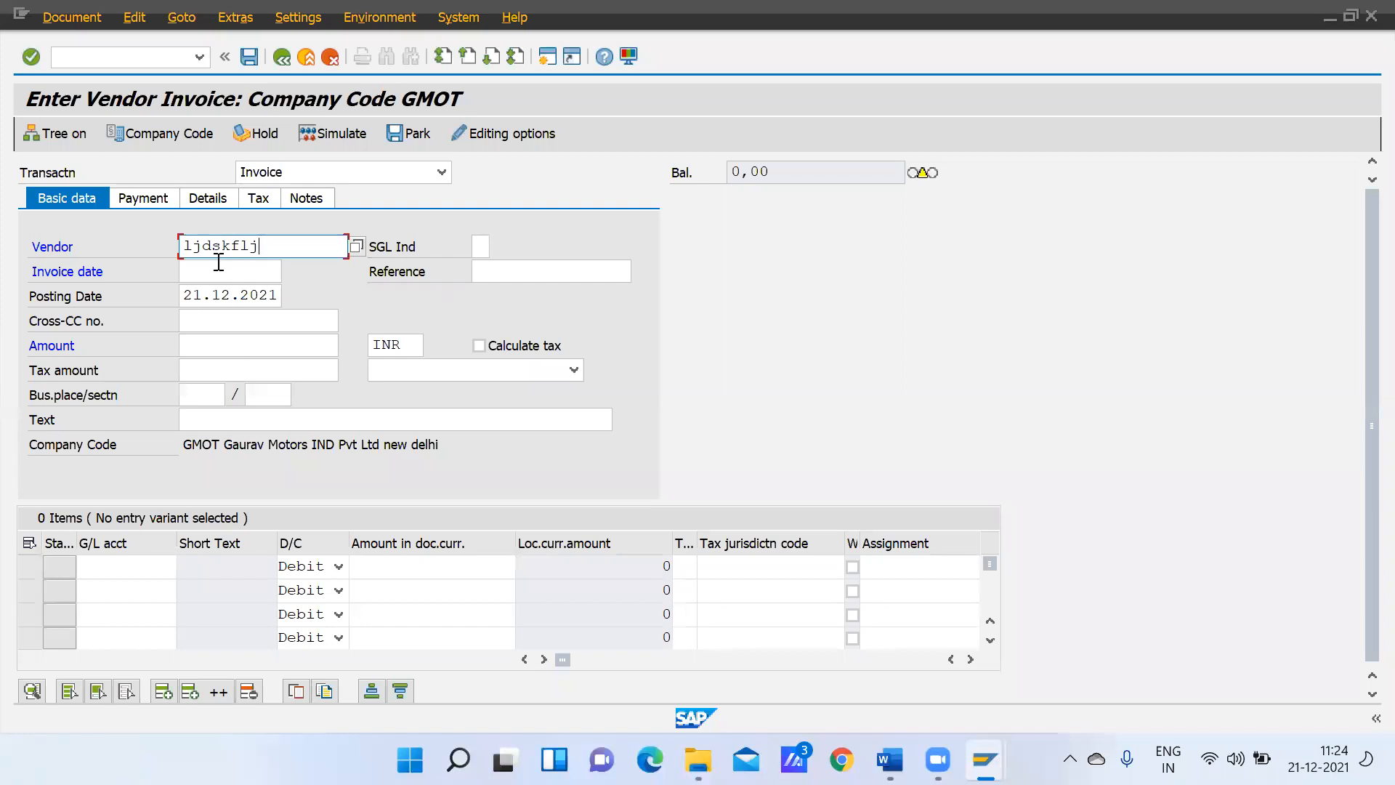
Enter 5000000 as the document-currency amount of the first line item and 2000000 for the second
click(120, 574)
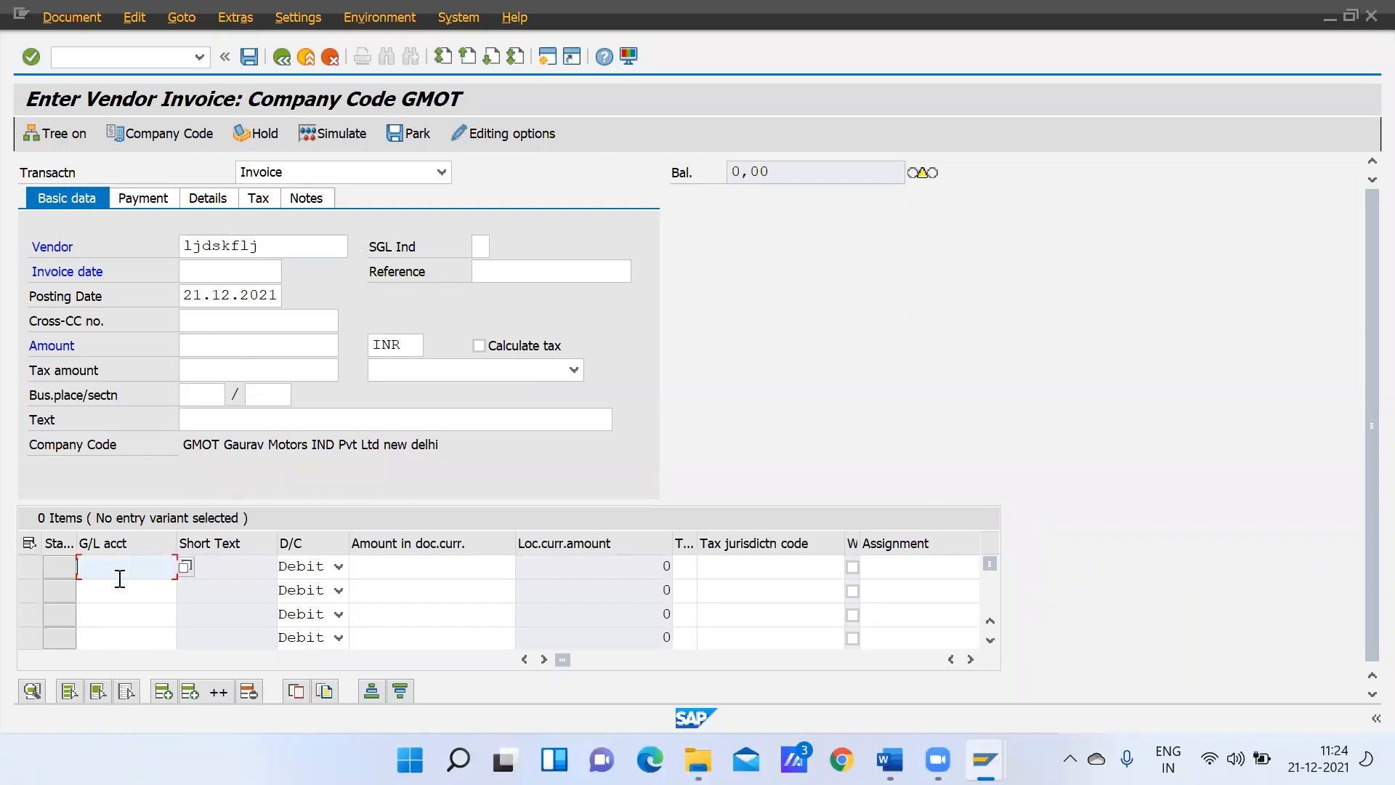
click(118, 589)
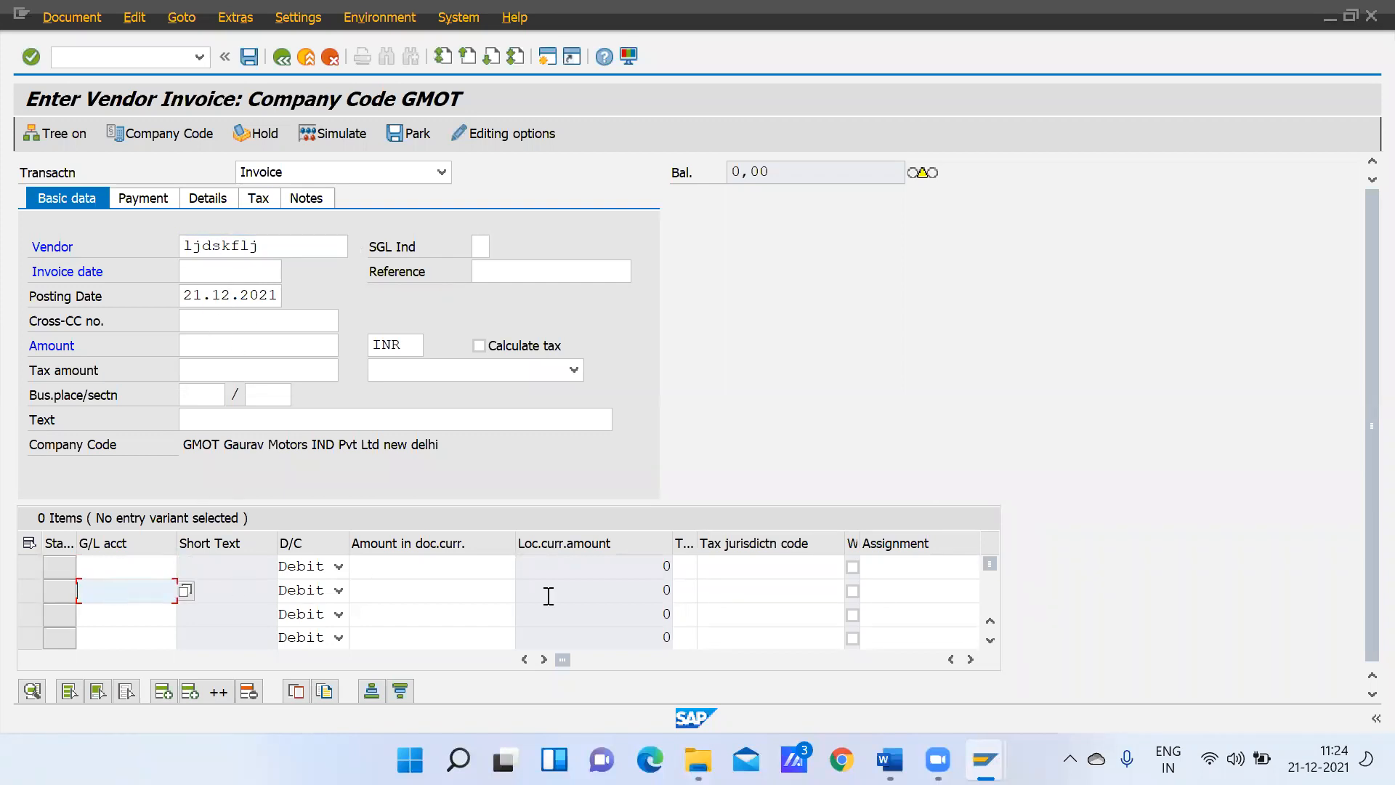
click(409, 570)
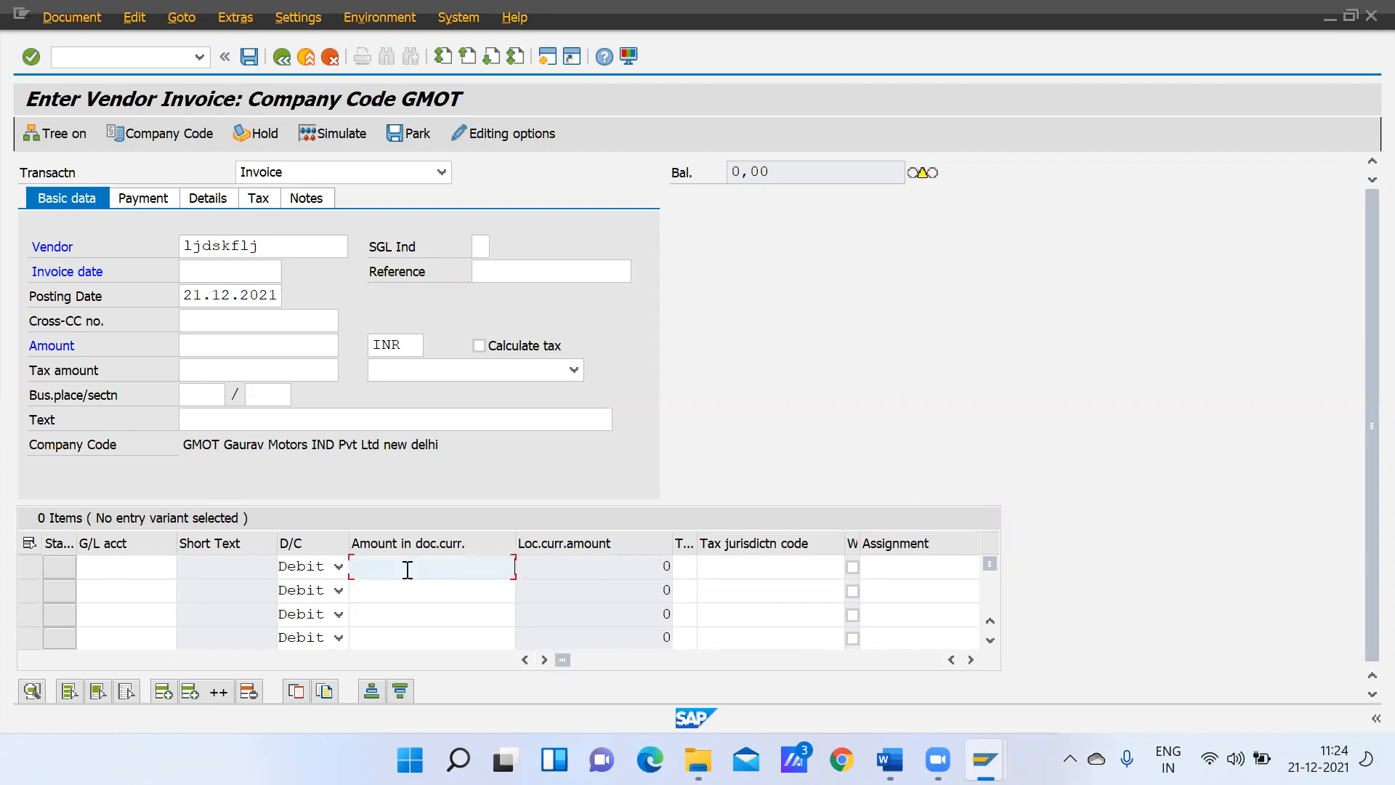
text(50000)
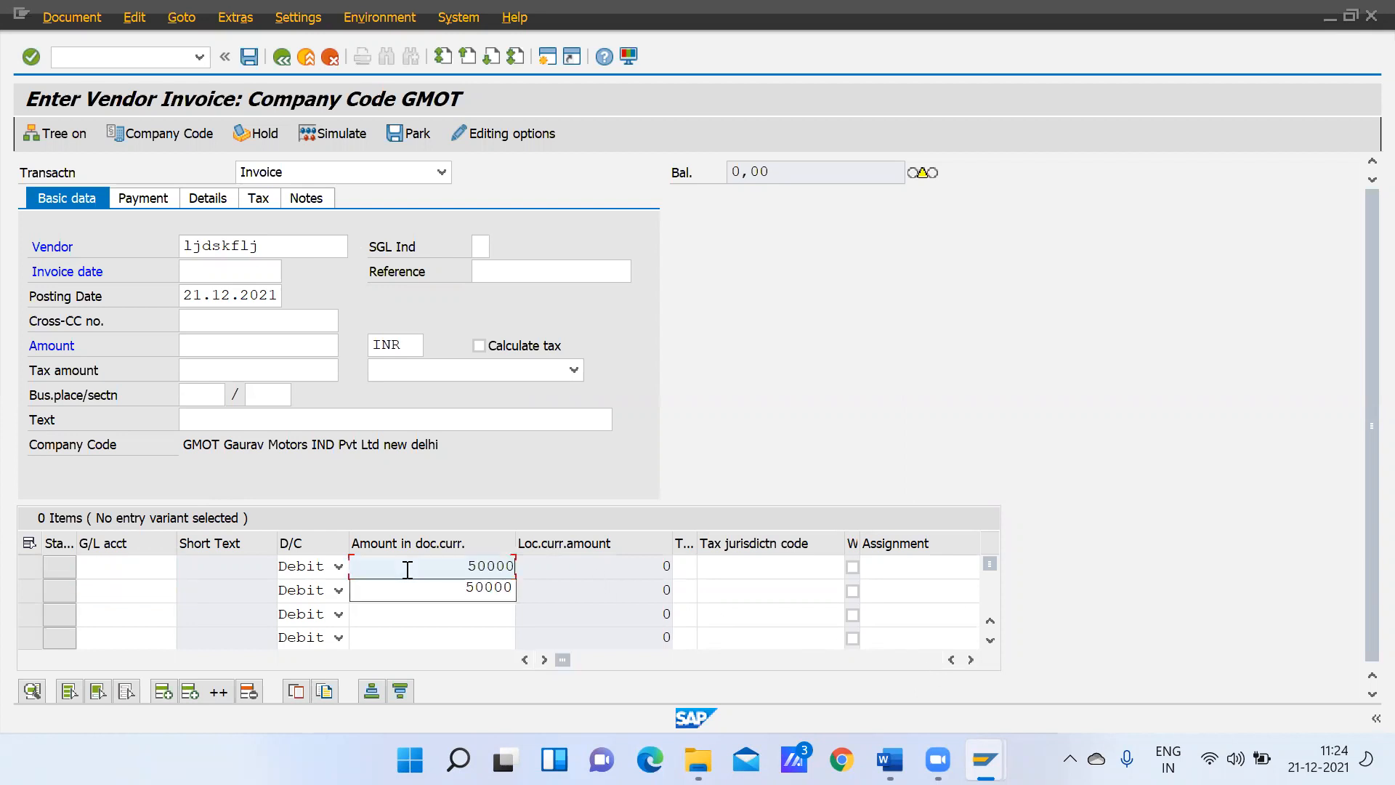
text(0)
click(488, 594)
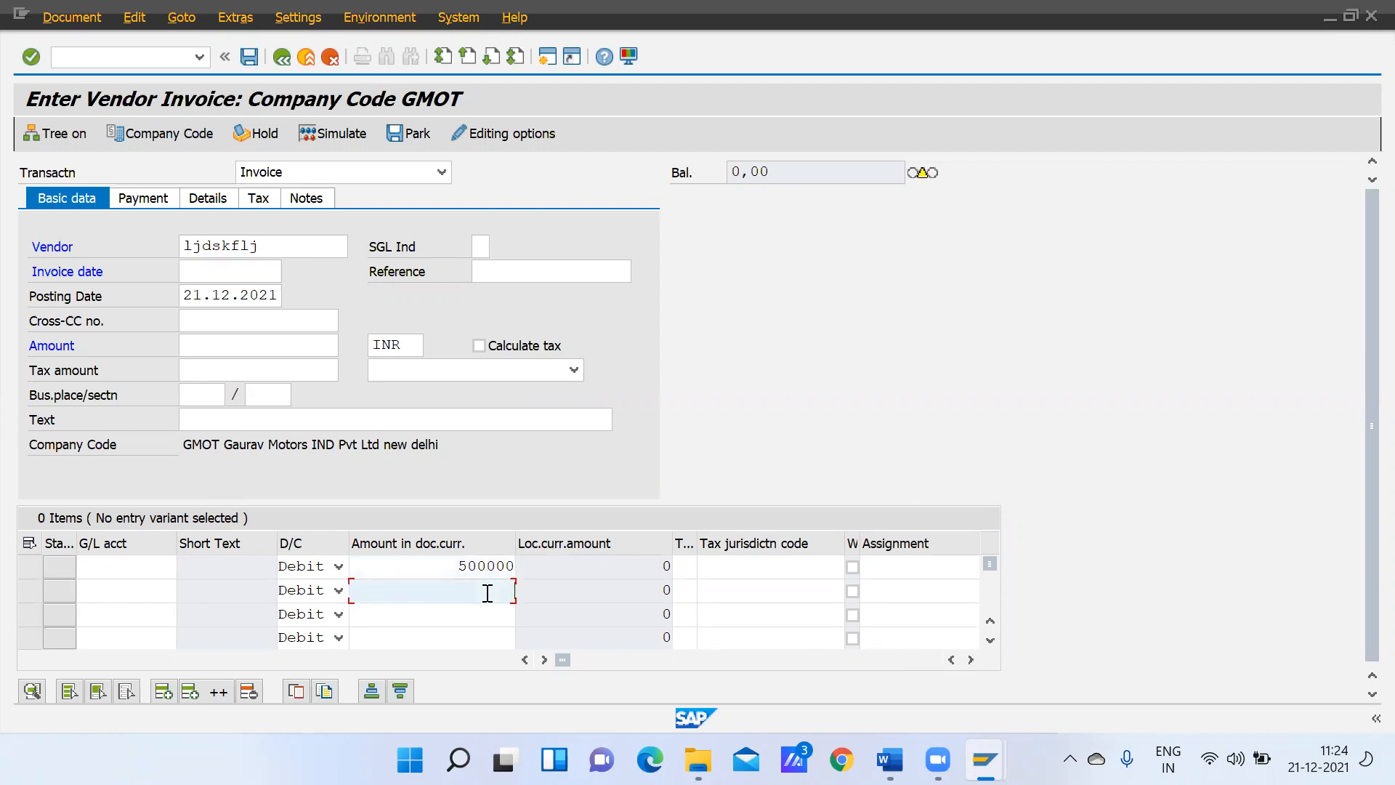
text(200000)
click(503, 568)
text(0)
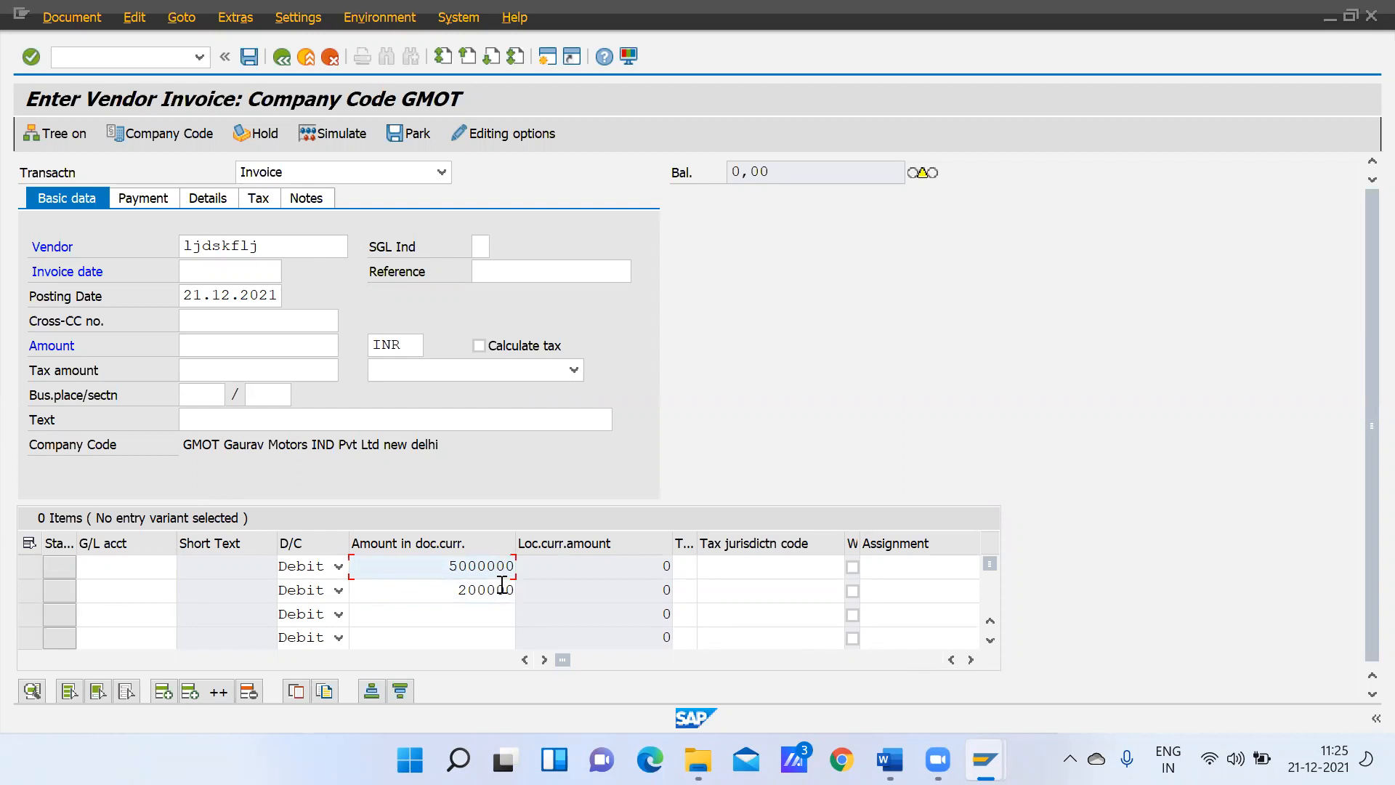
click(494, 566)
click(486, 588)
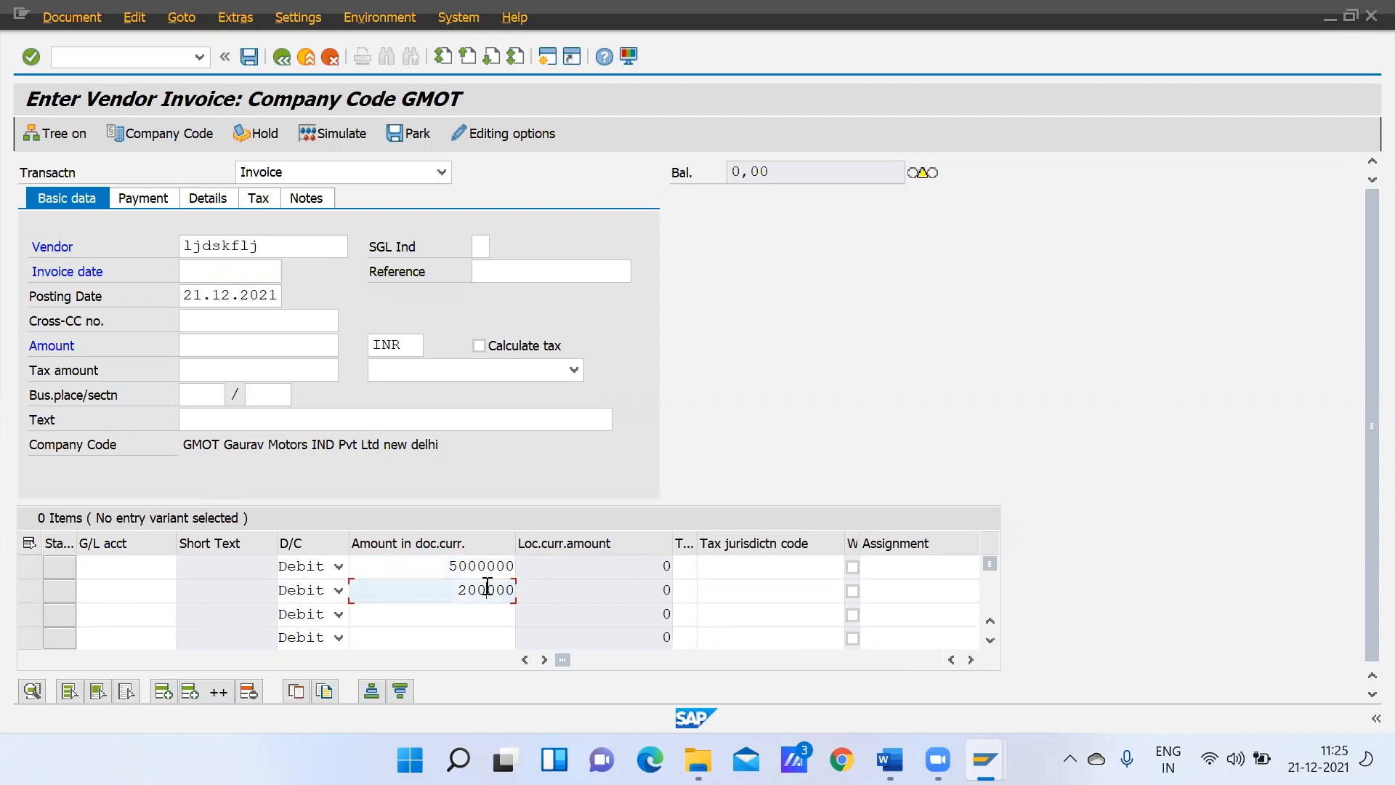
text(0)
Set the business area to "mum" for the first line item and "pun" for the second
click(739, 575)
key(Tab)
key(Tab)
key(Tab)
key(Tab)
key(Tab)
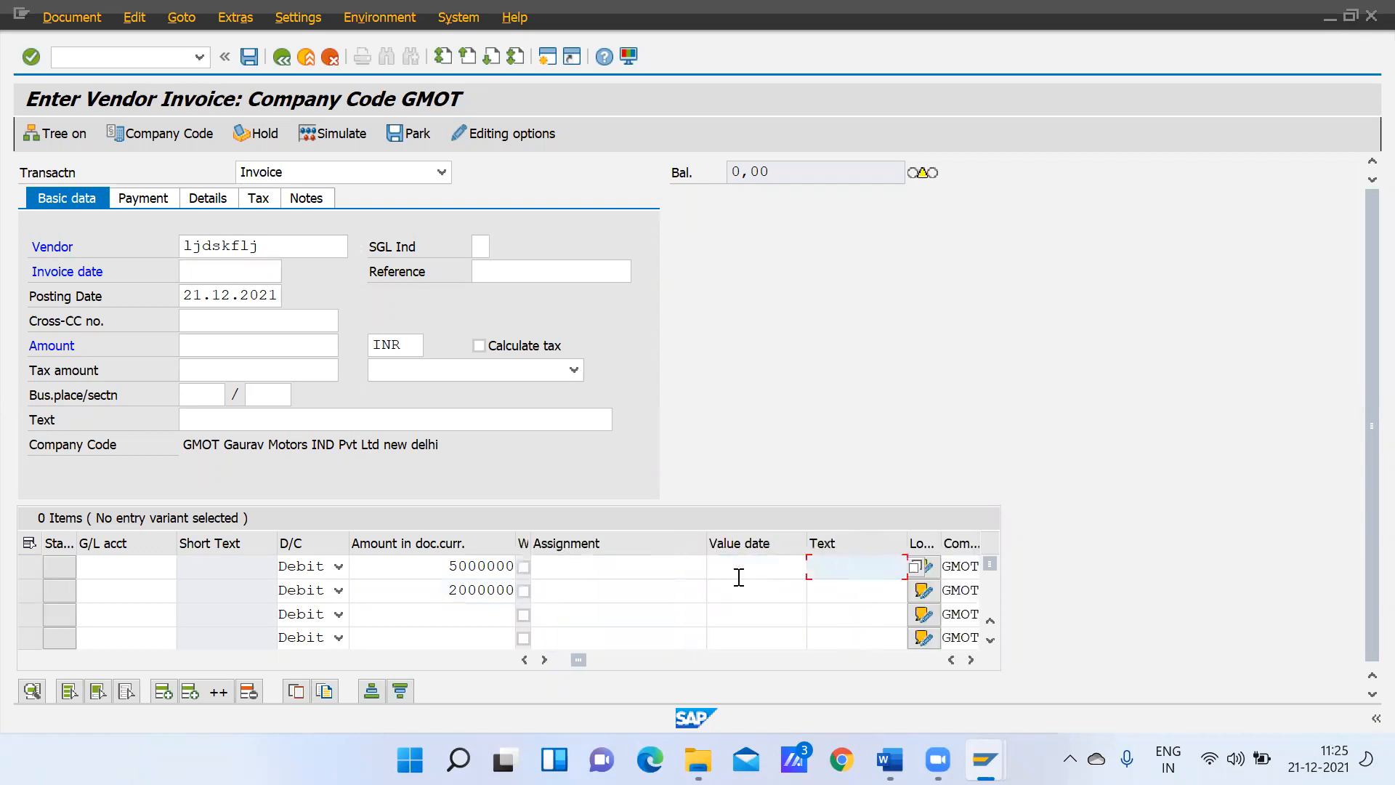
key(Tab)
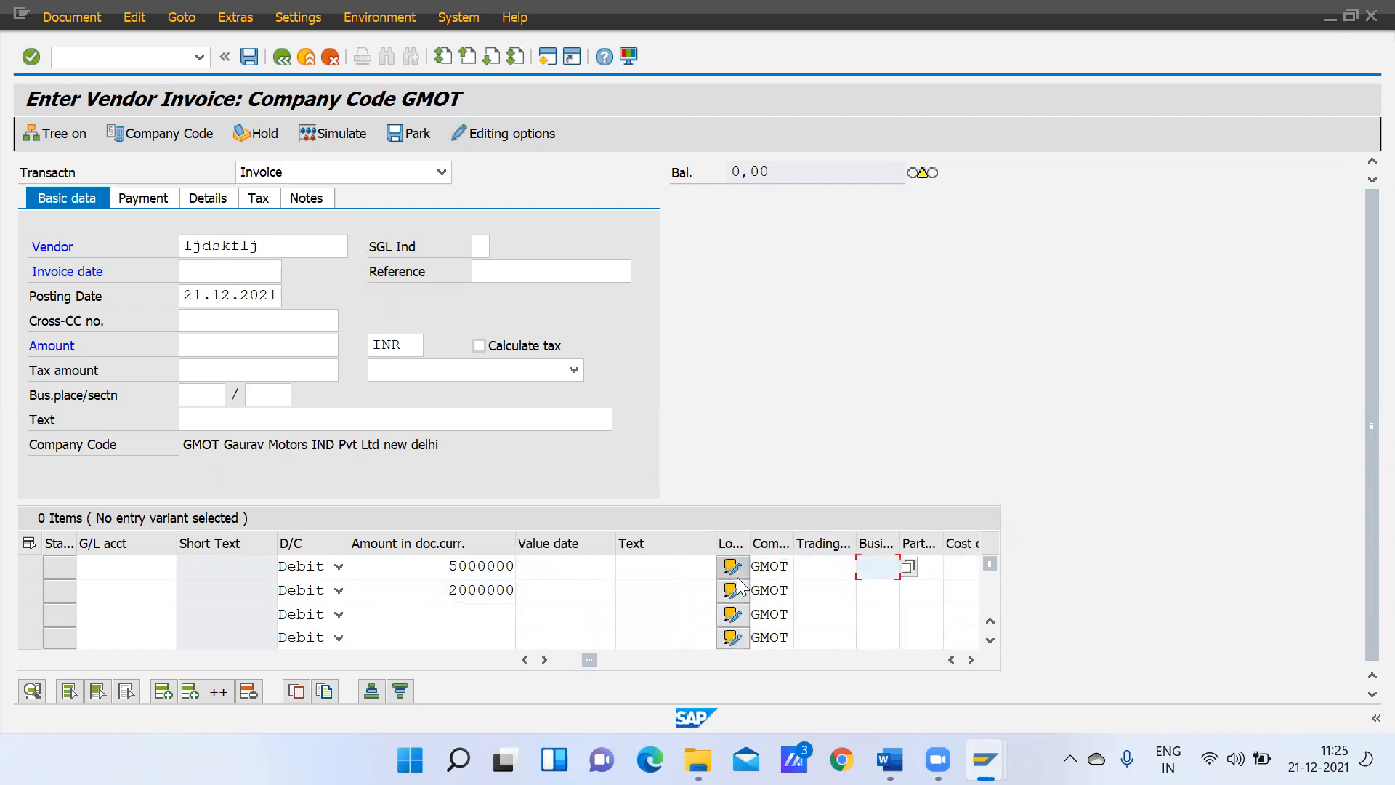
text(mum)
key(Down)
text(pun)
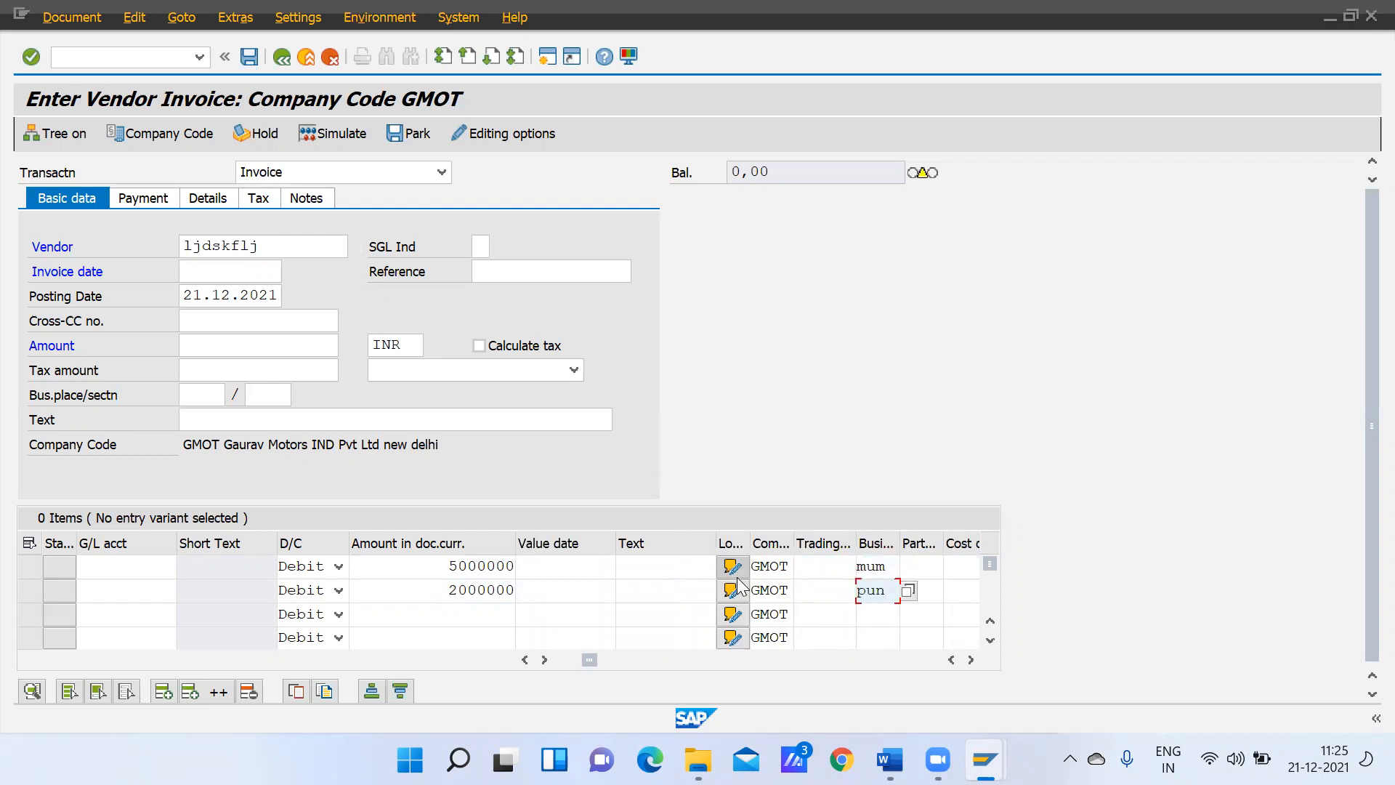
Set the profit center to 1002 for the second line item and 1001 for the first
key(Tab)
key(Tab)
key(Tab)
key(Tab)
key(Tab)
key(Tab)
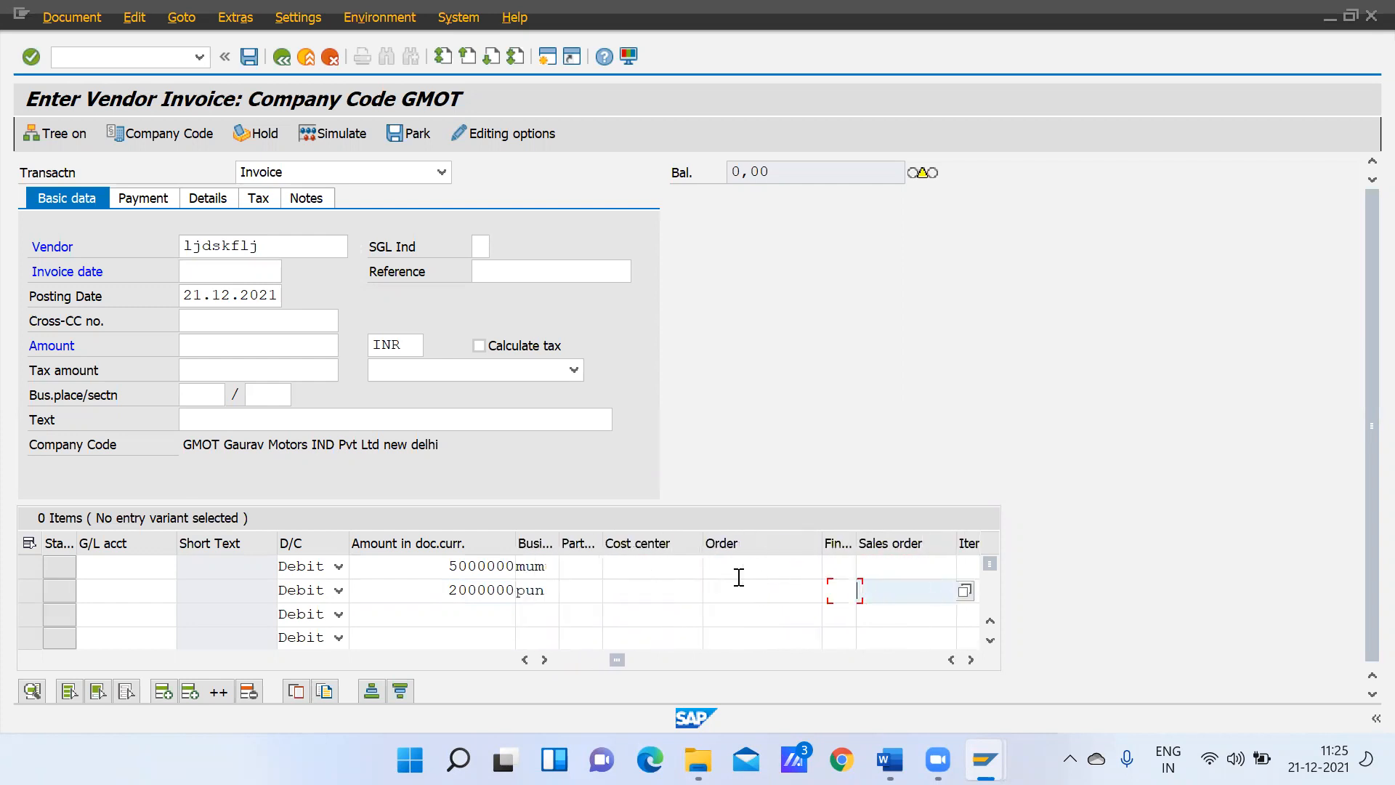
key(Tab)
key(Tab)
key(Tab)
key(Tab)
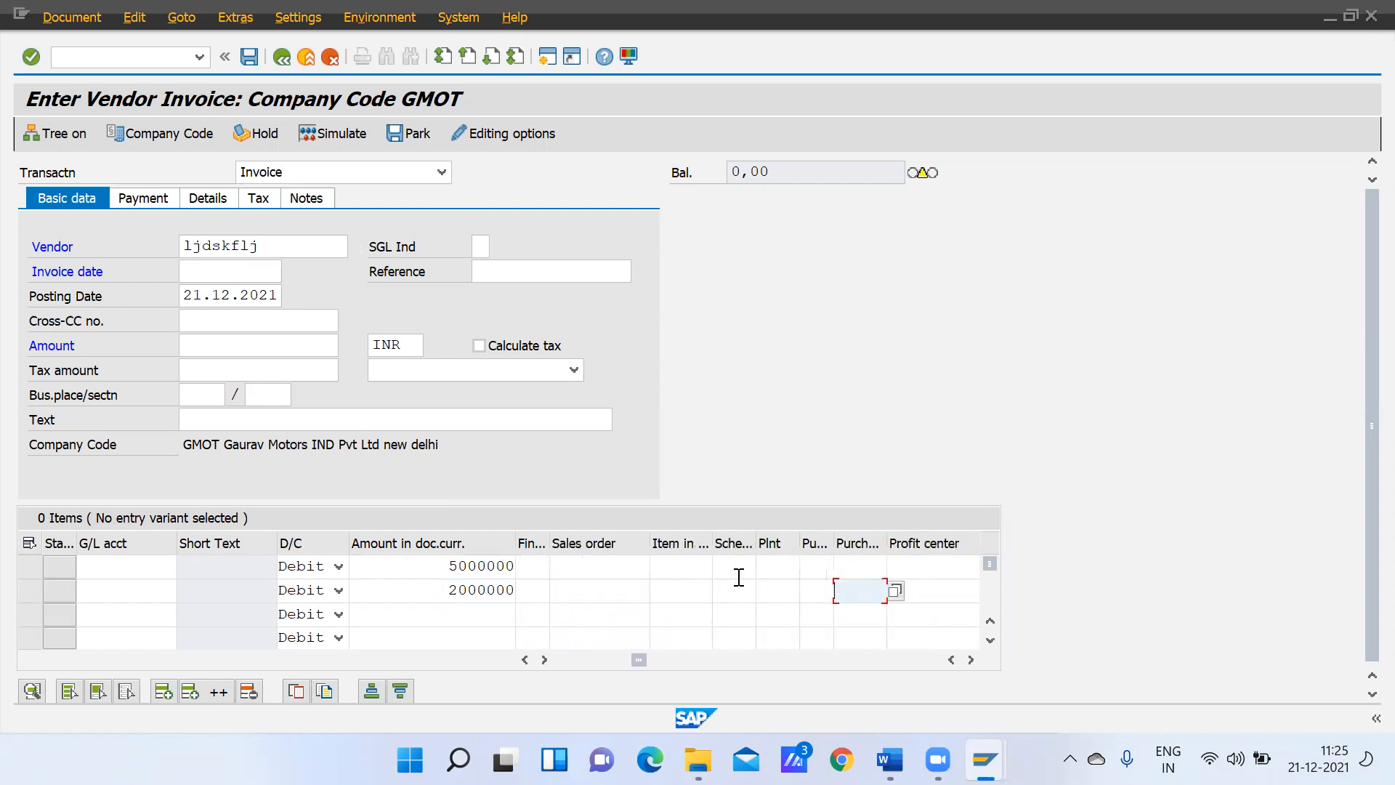
key(Tab)
text(1002)
key(Up)
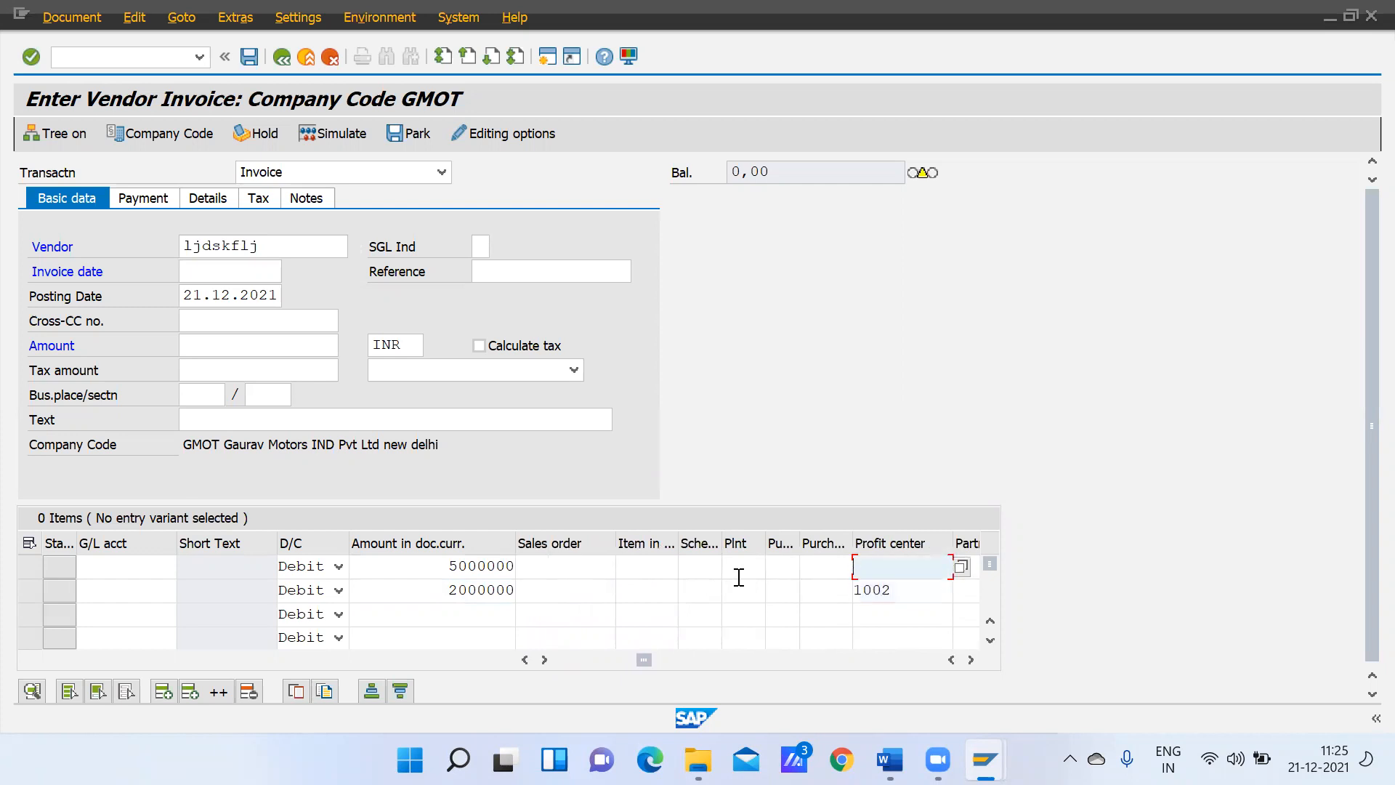
text(1002)
key(BackSpace)
text(1)
Switch to the Word notes and start a numbered list under the Document Splliting heading with "Active Spliting"
key(alt+Tab)
key(Return)
text(1. Active )
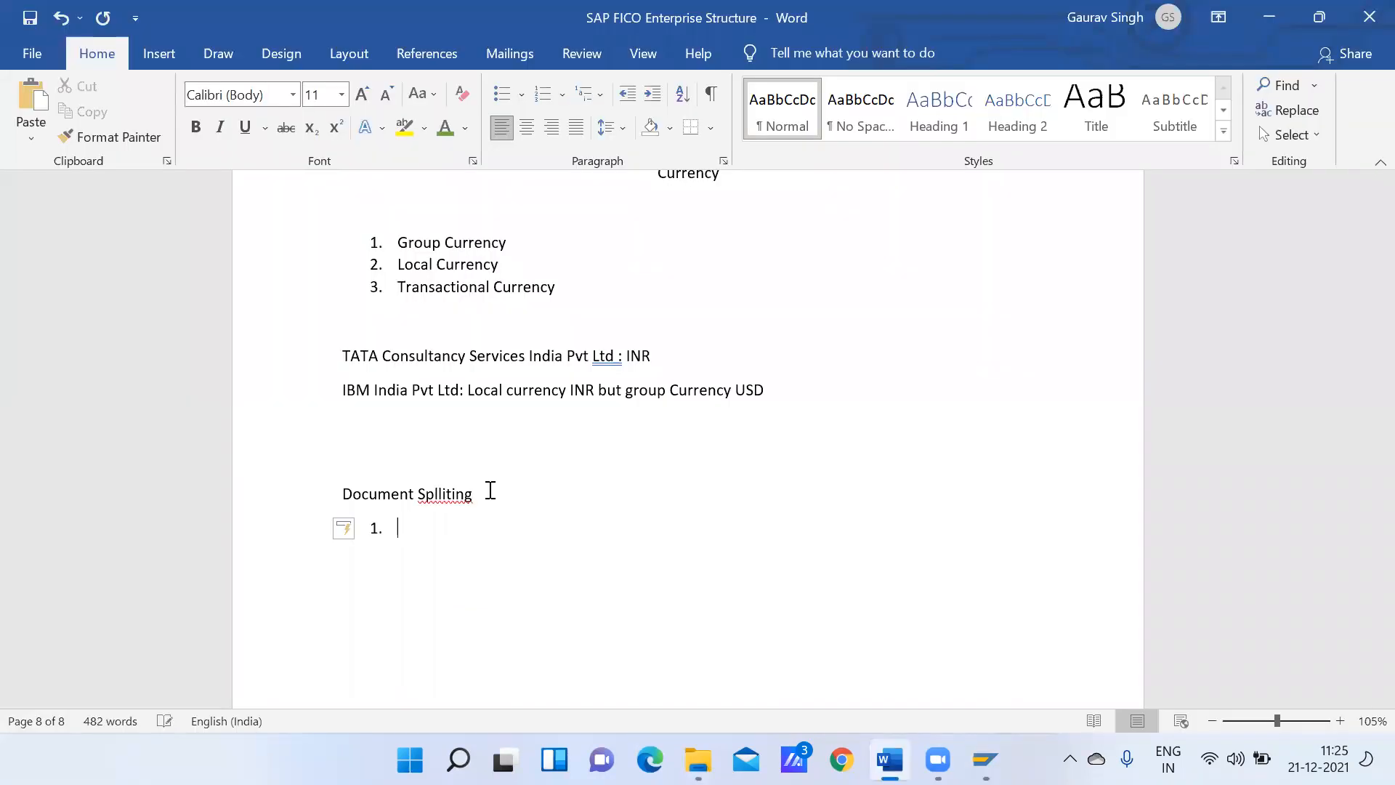
text(Spliting)
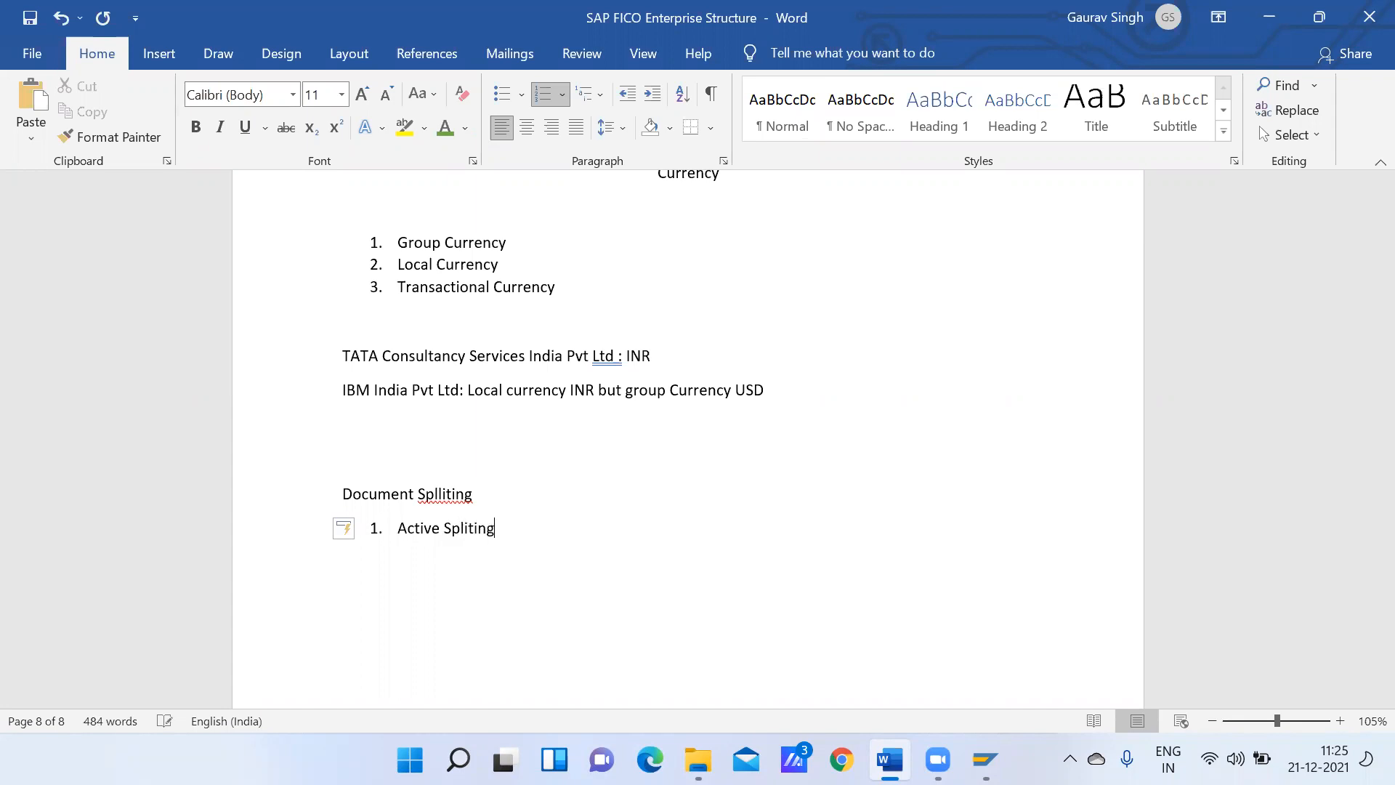
key(Return)
Correct the misspelled word to "Splitting" in both the first list item and the heading
right_click(475, 532)
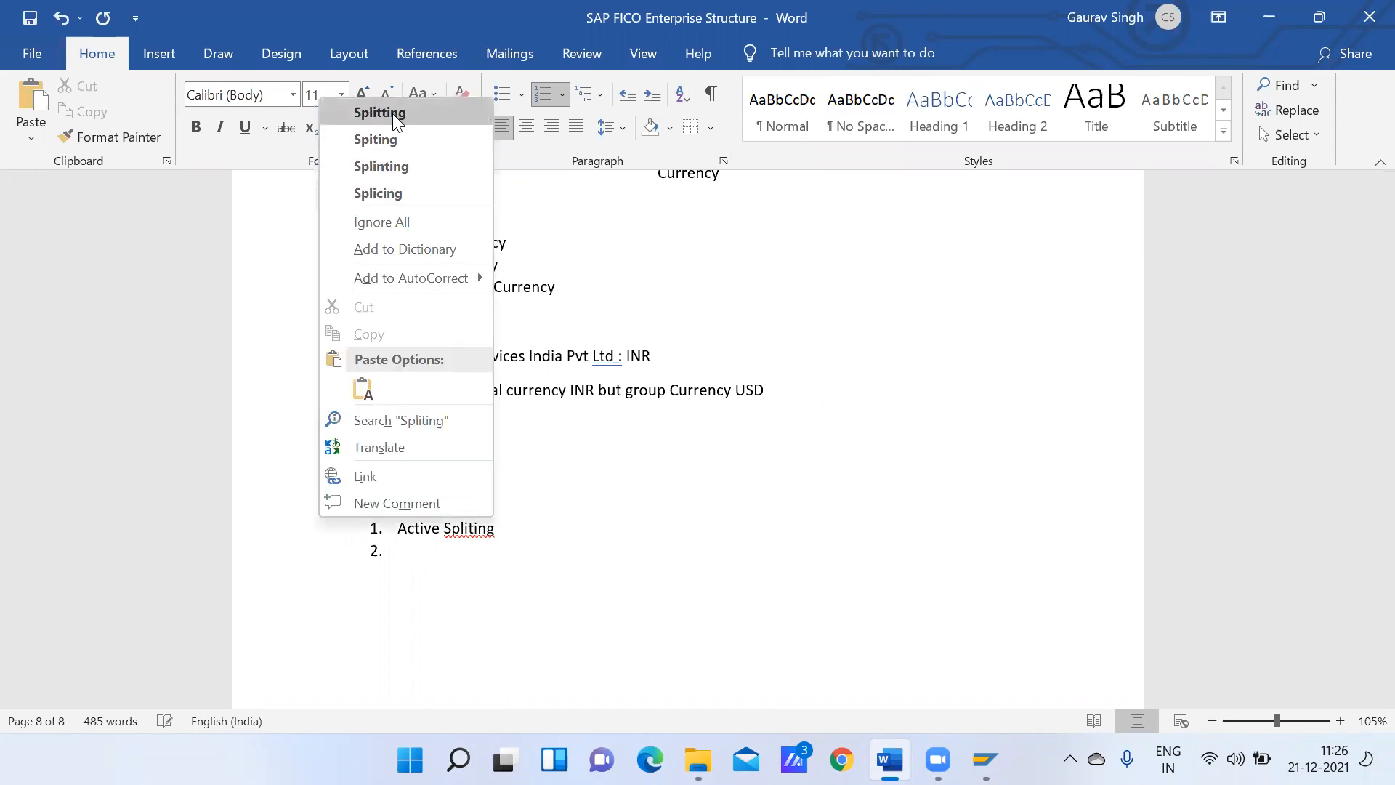
click(393, 114)
right_click(439, 494)
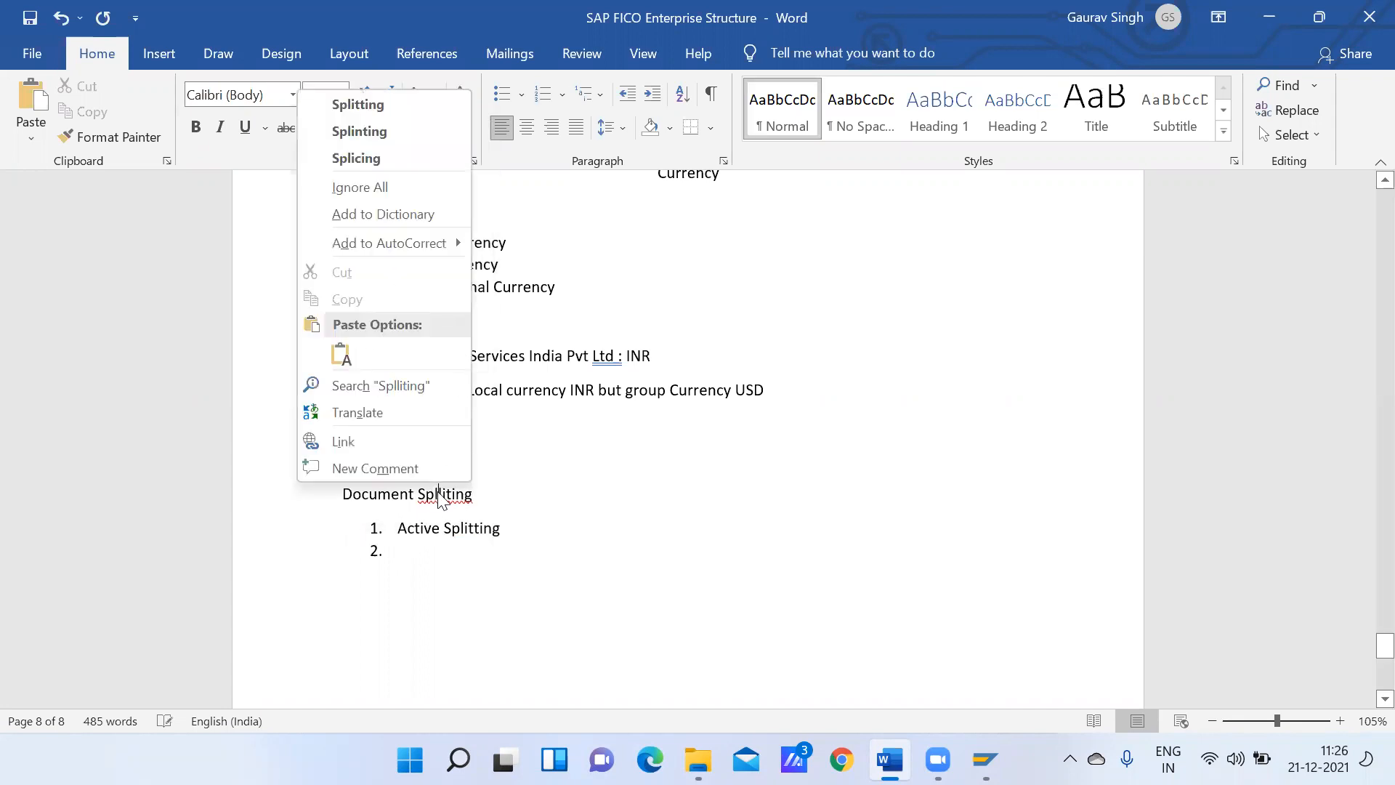
click(369, 103)
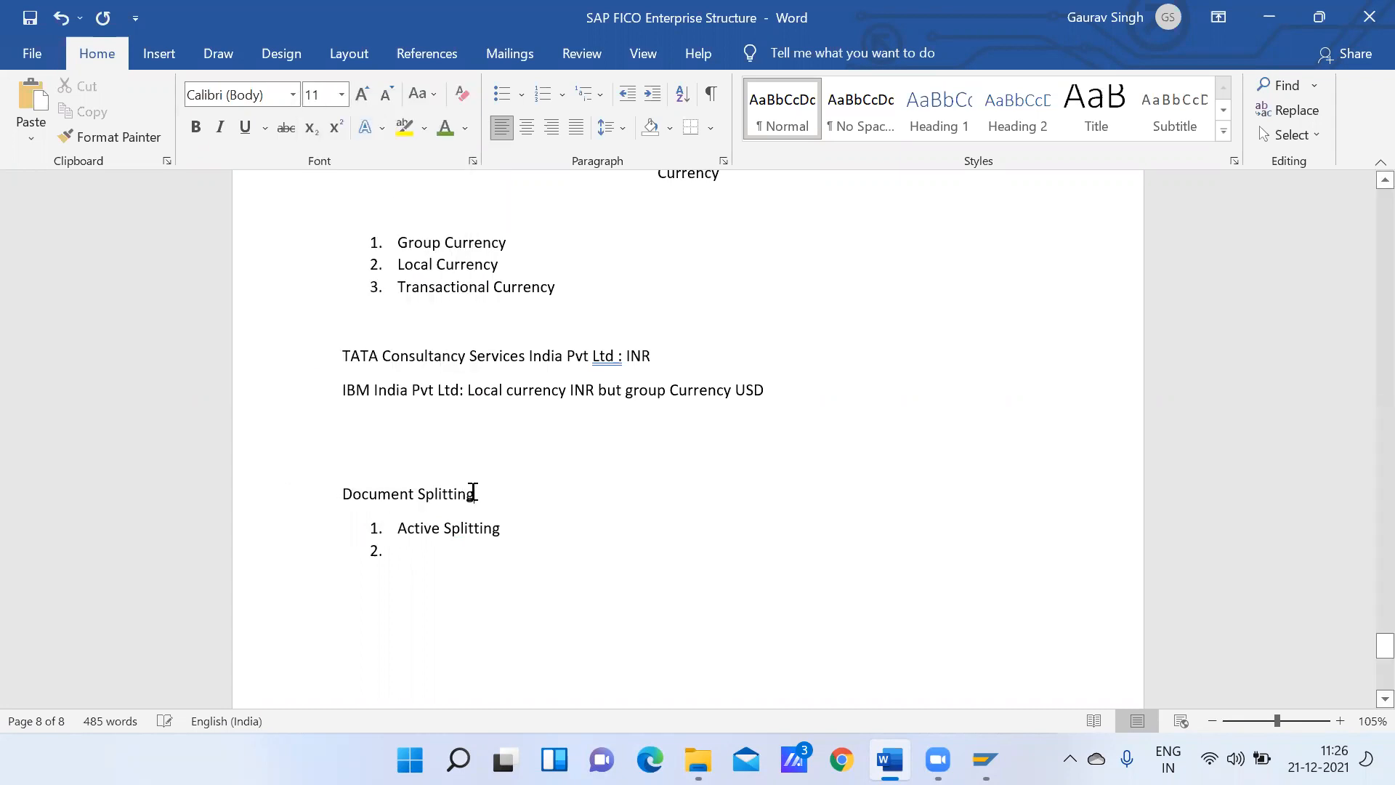
Add "Passive Splitting" as the second item of the numbered list
click(430, 549)
text(Pa)
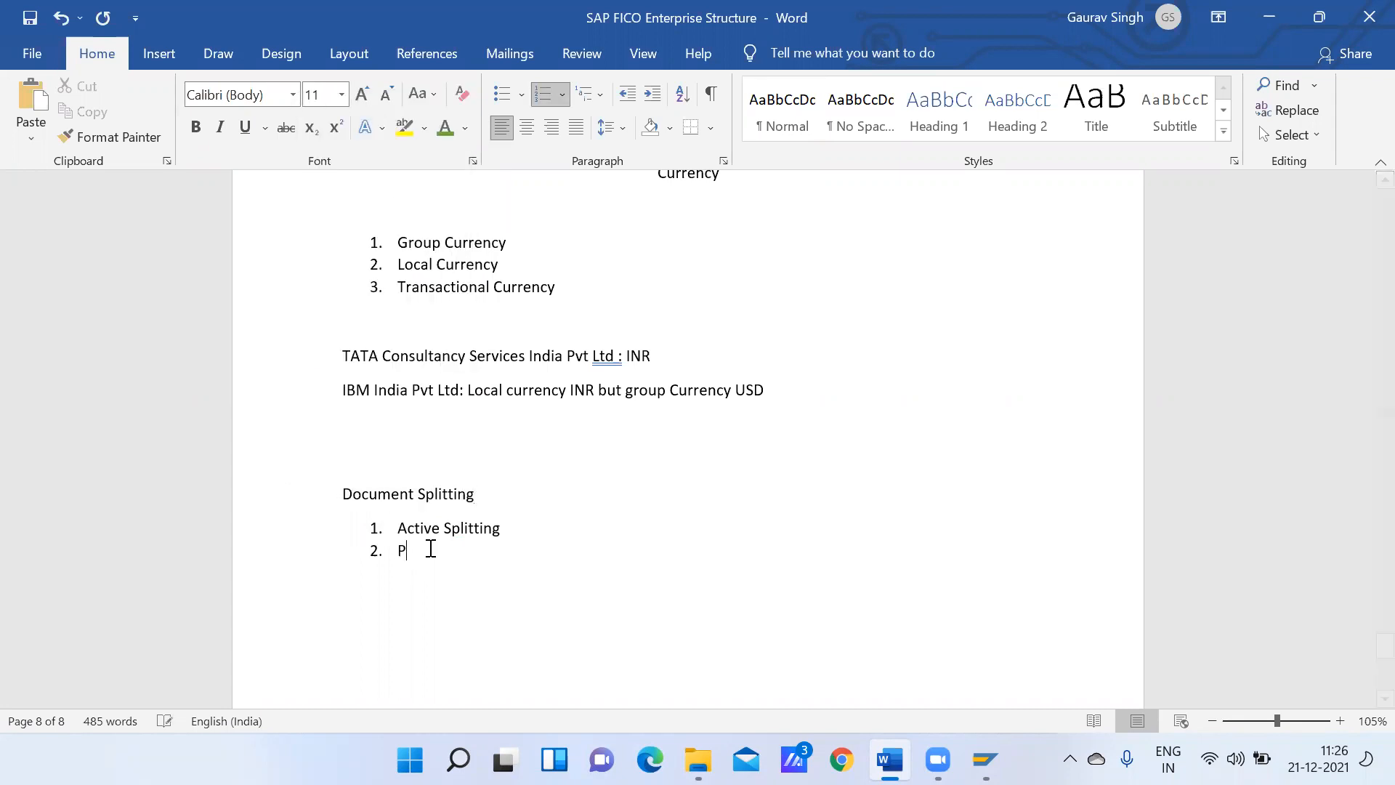
key(BackSpace)
text(assive Splitting)
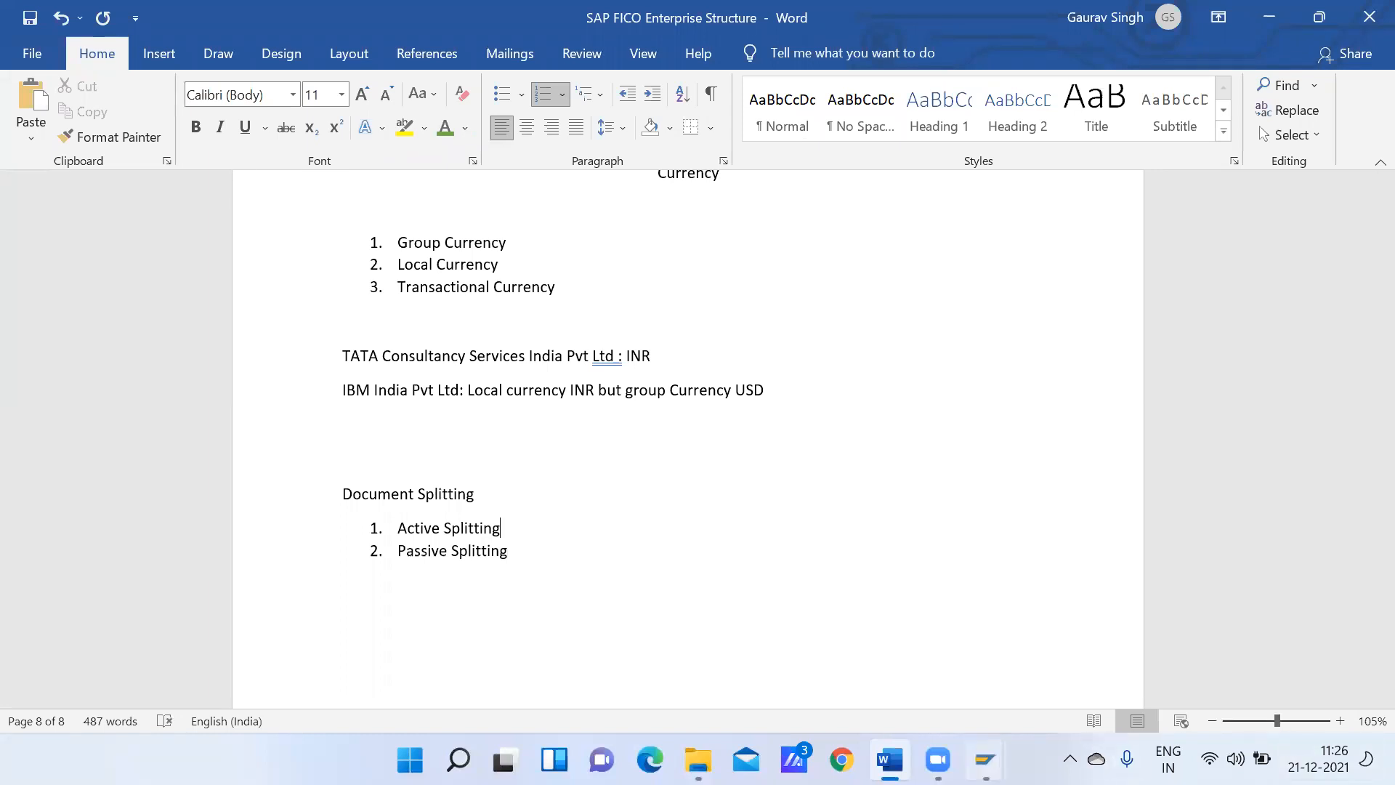
Switch to the SAP vendor invoice and assign G/L account 200000 to both line items
mouse_move(984, 759)
click(1089, 658)
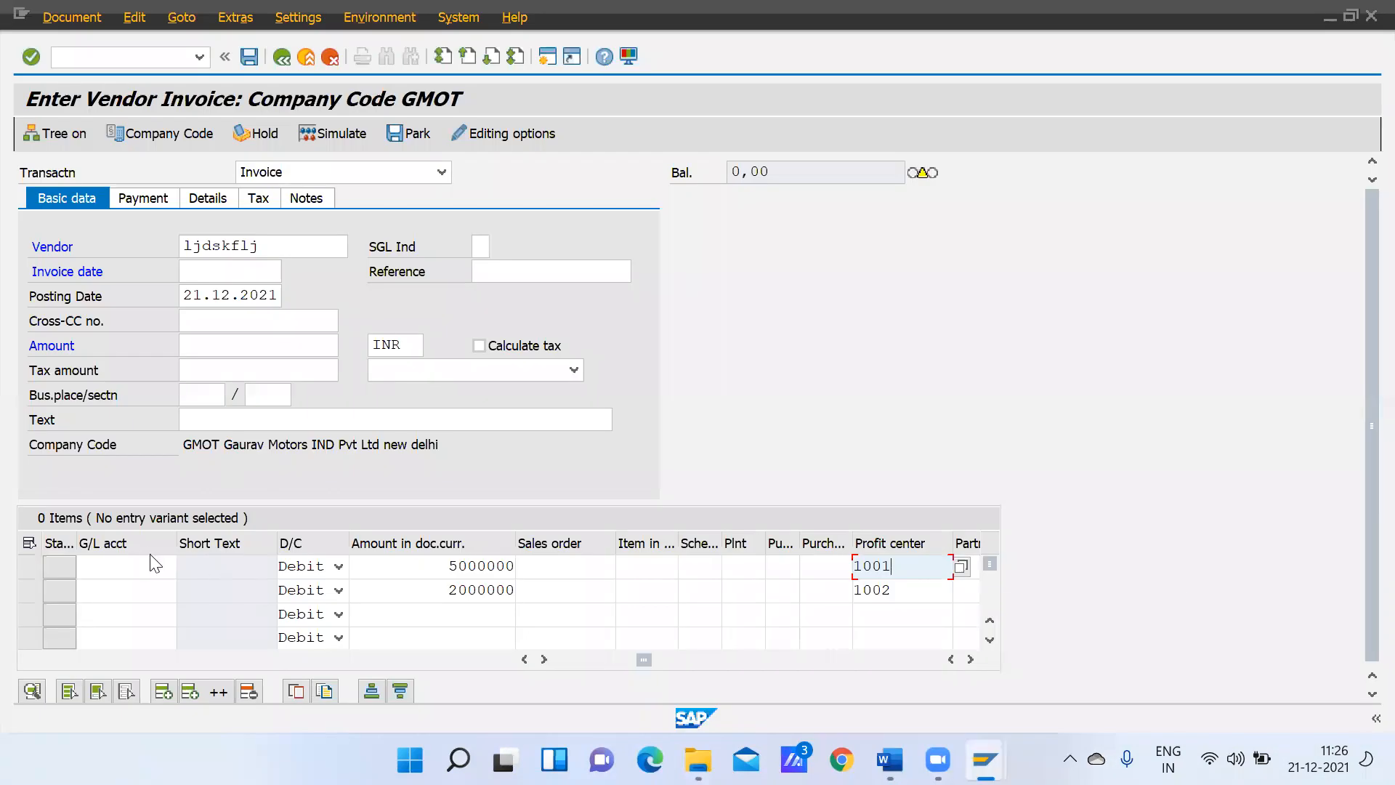
click(133, 564)
text(2000)
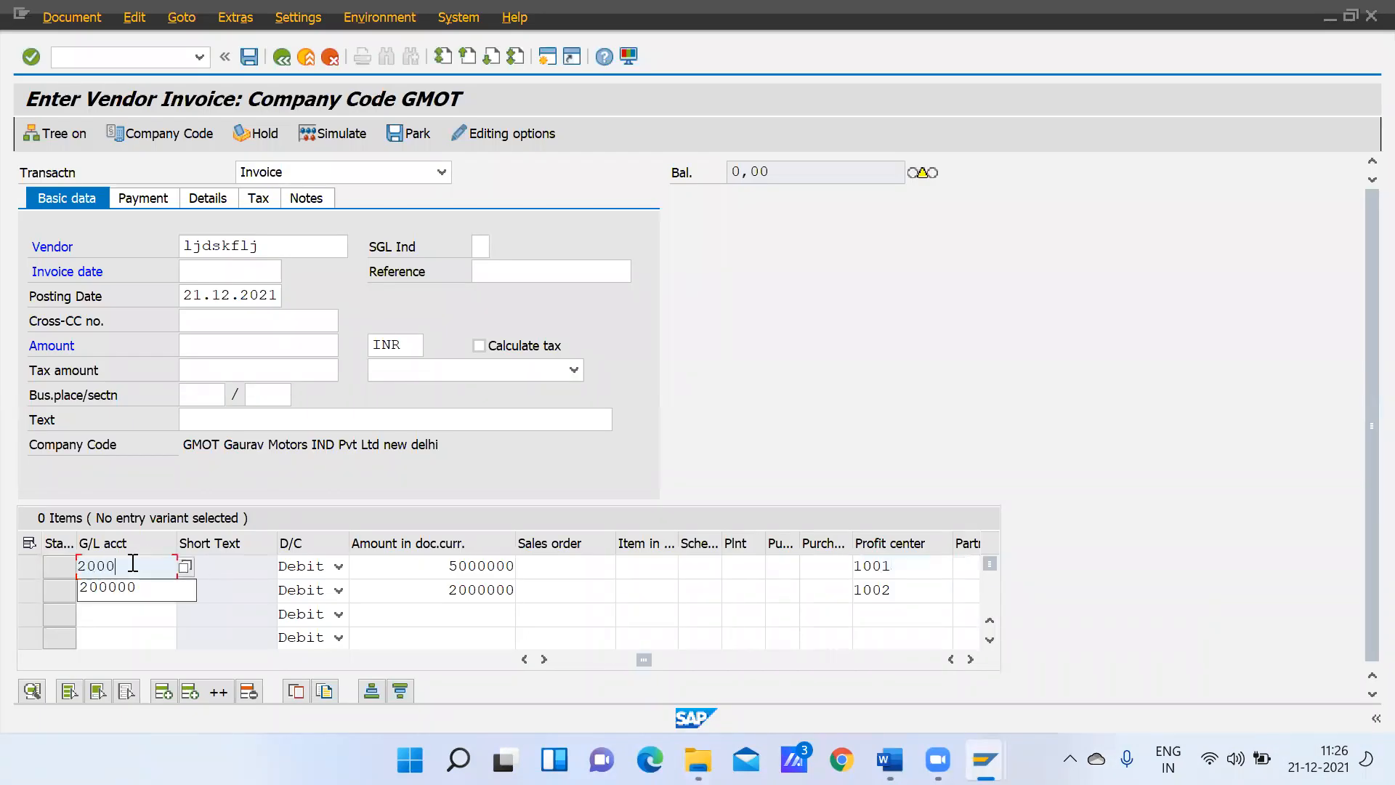
text(00)
key(Down)
text(20)
key(Down)
key(Return)
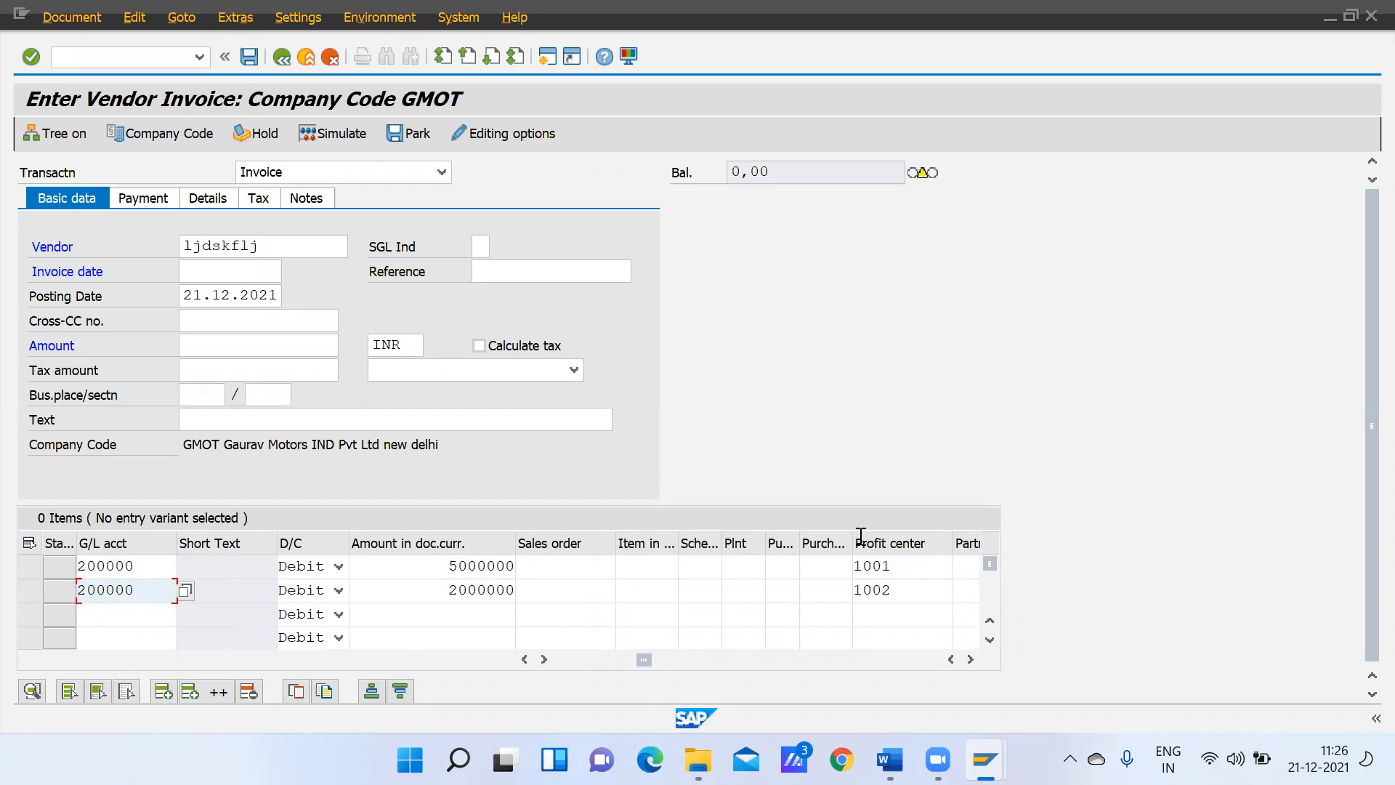
Examine the company code and business area assignments of the two invoice line items
click(566, 654)
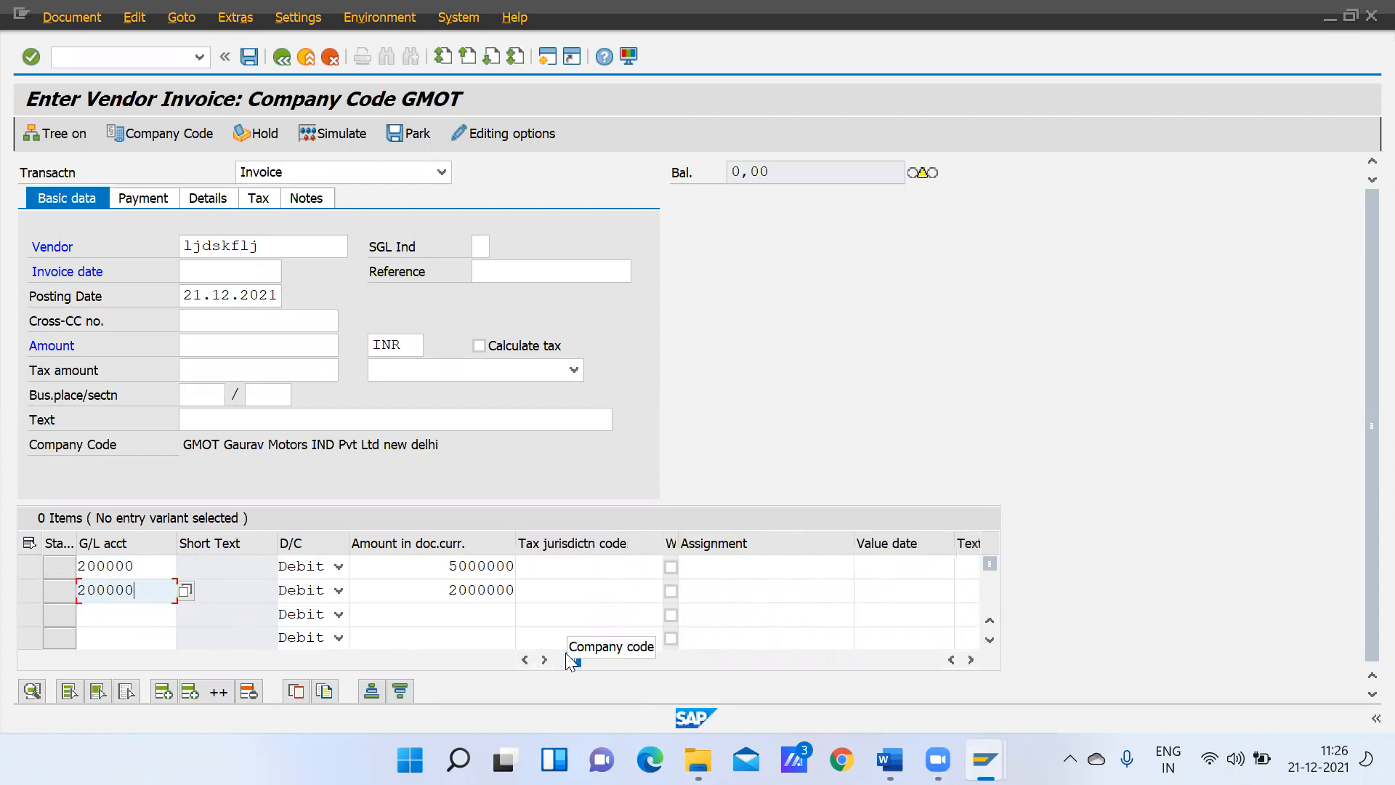
click(969, 658)
click(969, 658)
click(969, 658)
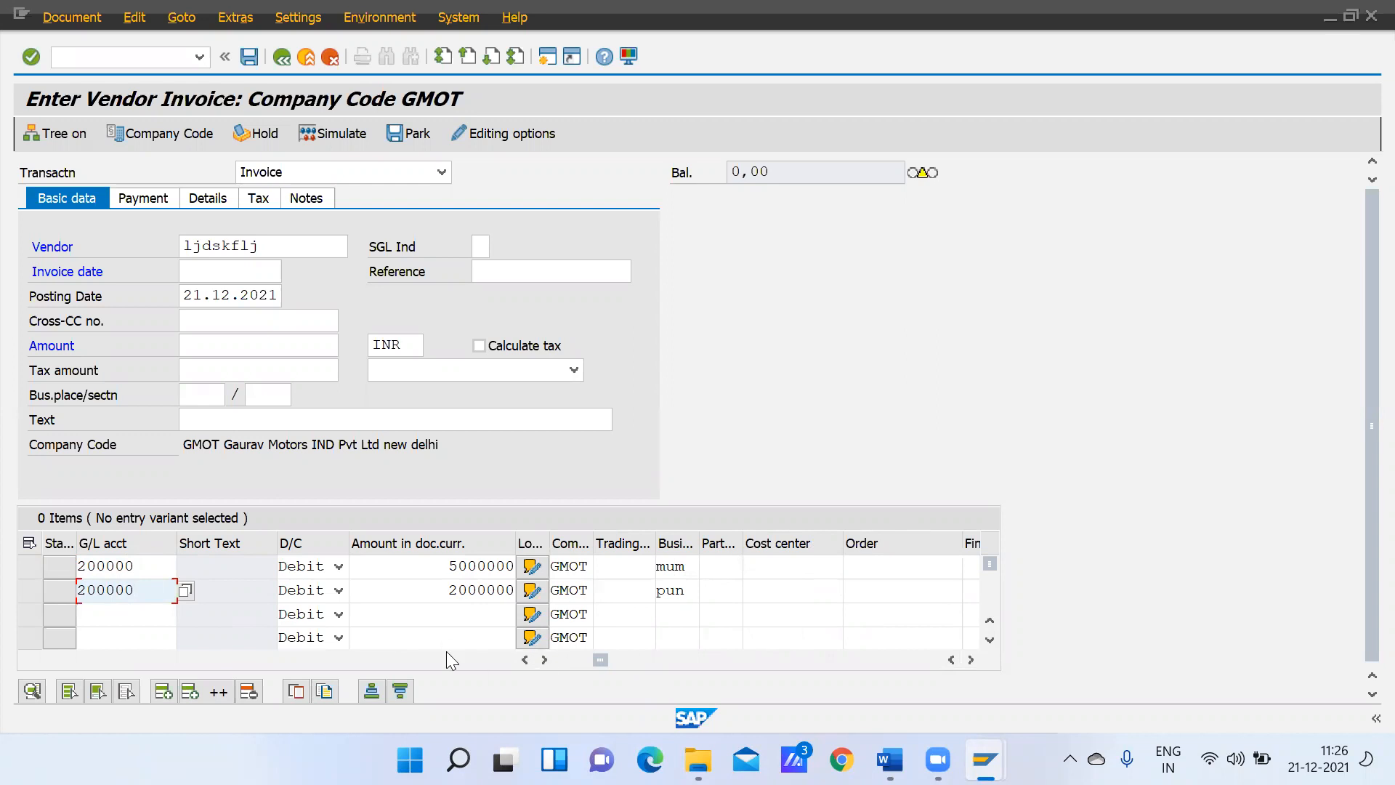
click(556, 661)
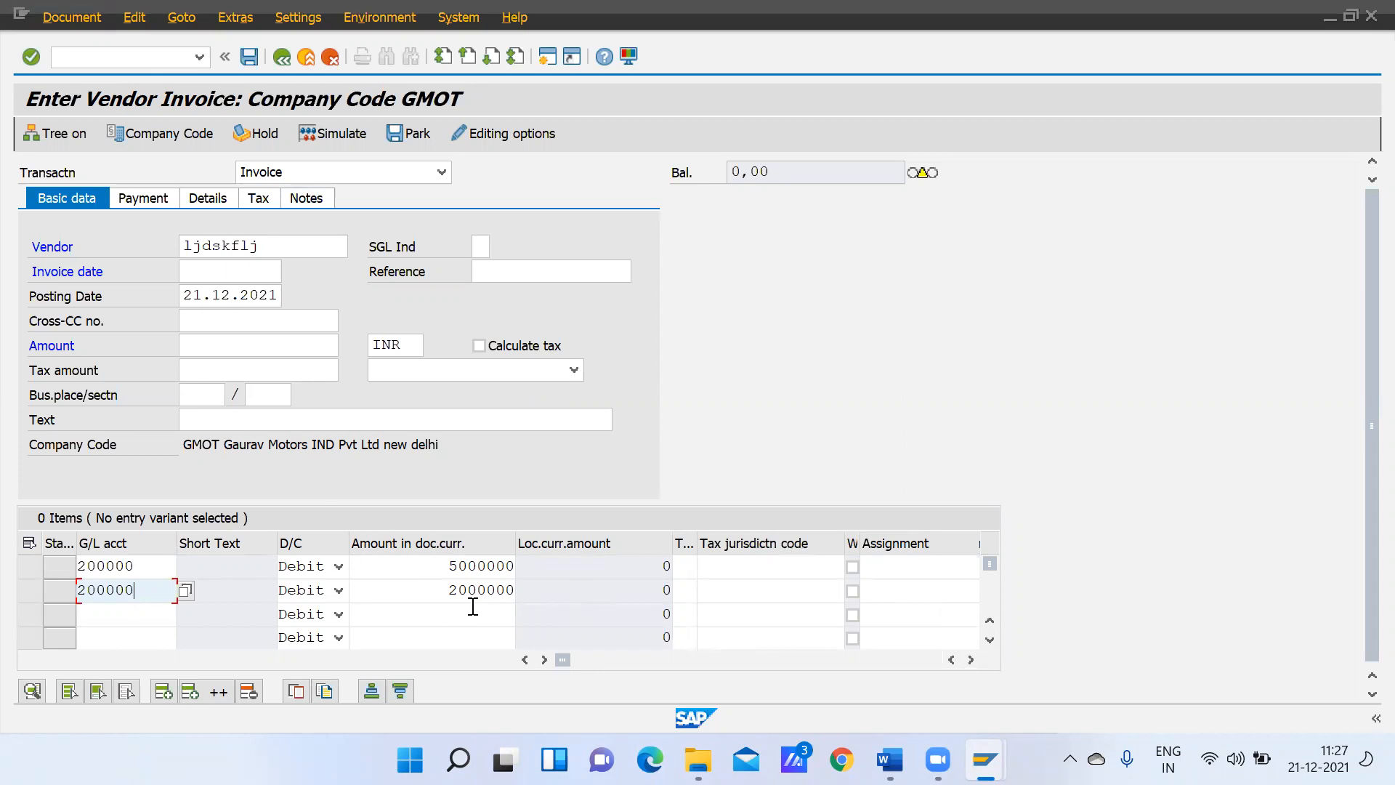
Switch to the Word notes and add "Zero Balancing Splitting Ac" as the third list item
mouse_move(984, 759)
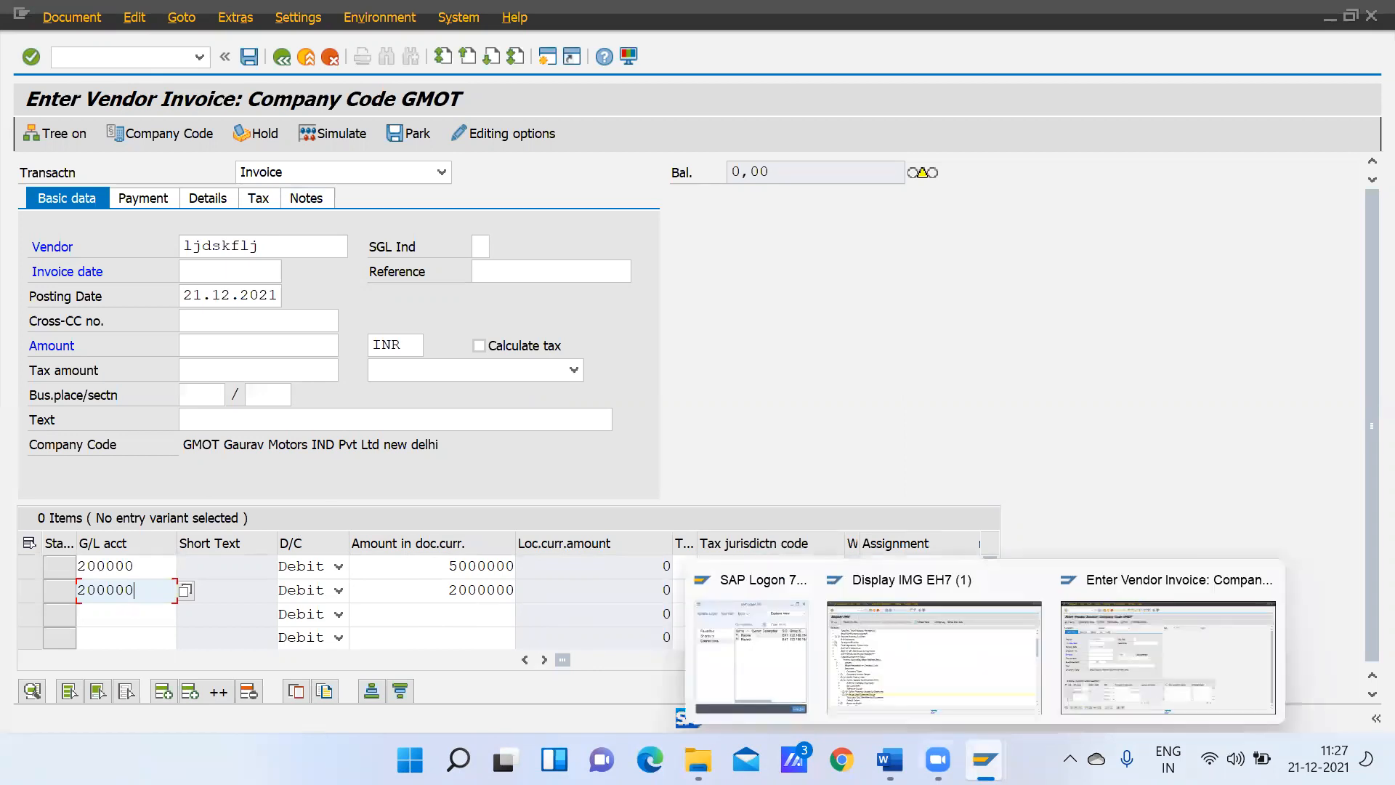
click(889, 759)
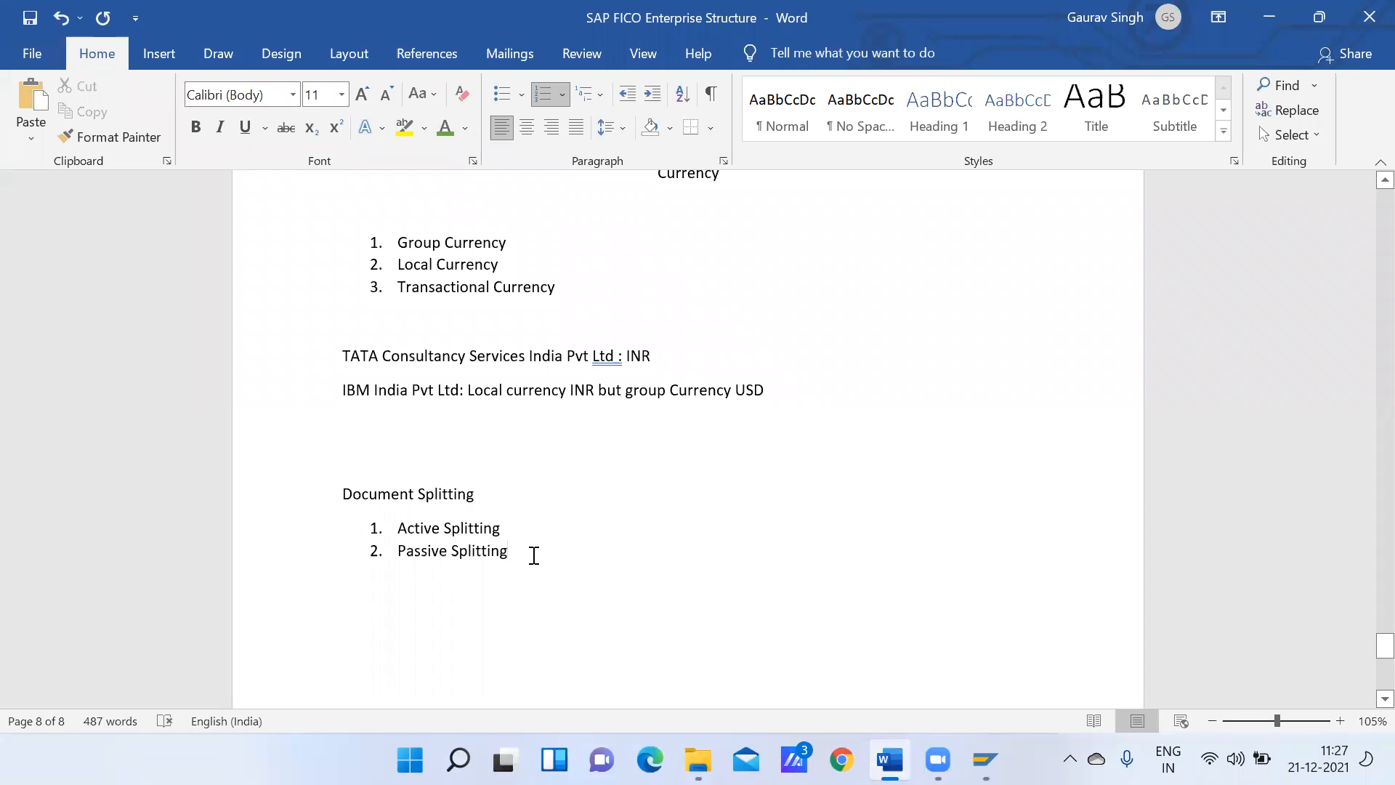
key(Return)
text(Z)
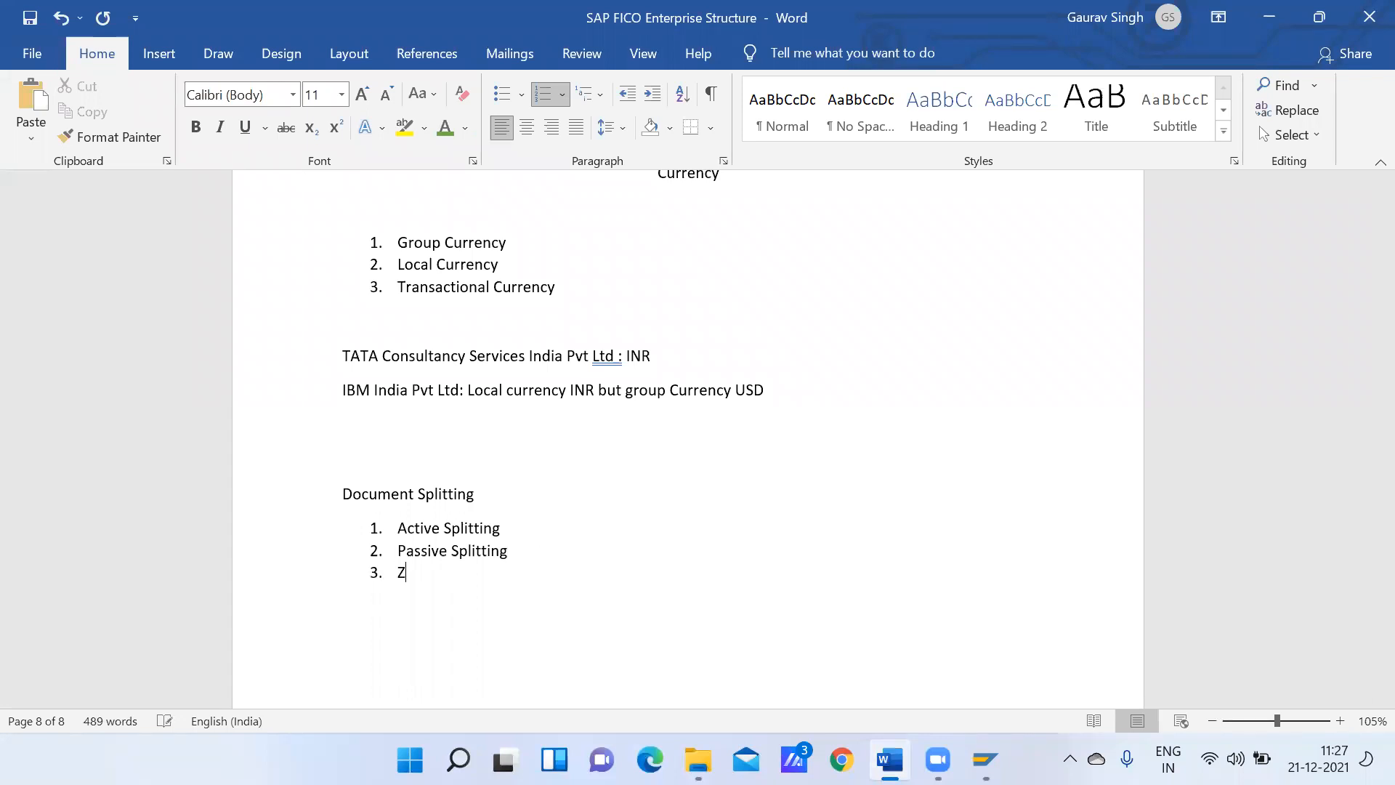
text(ero Balancing Sp)
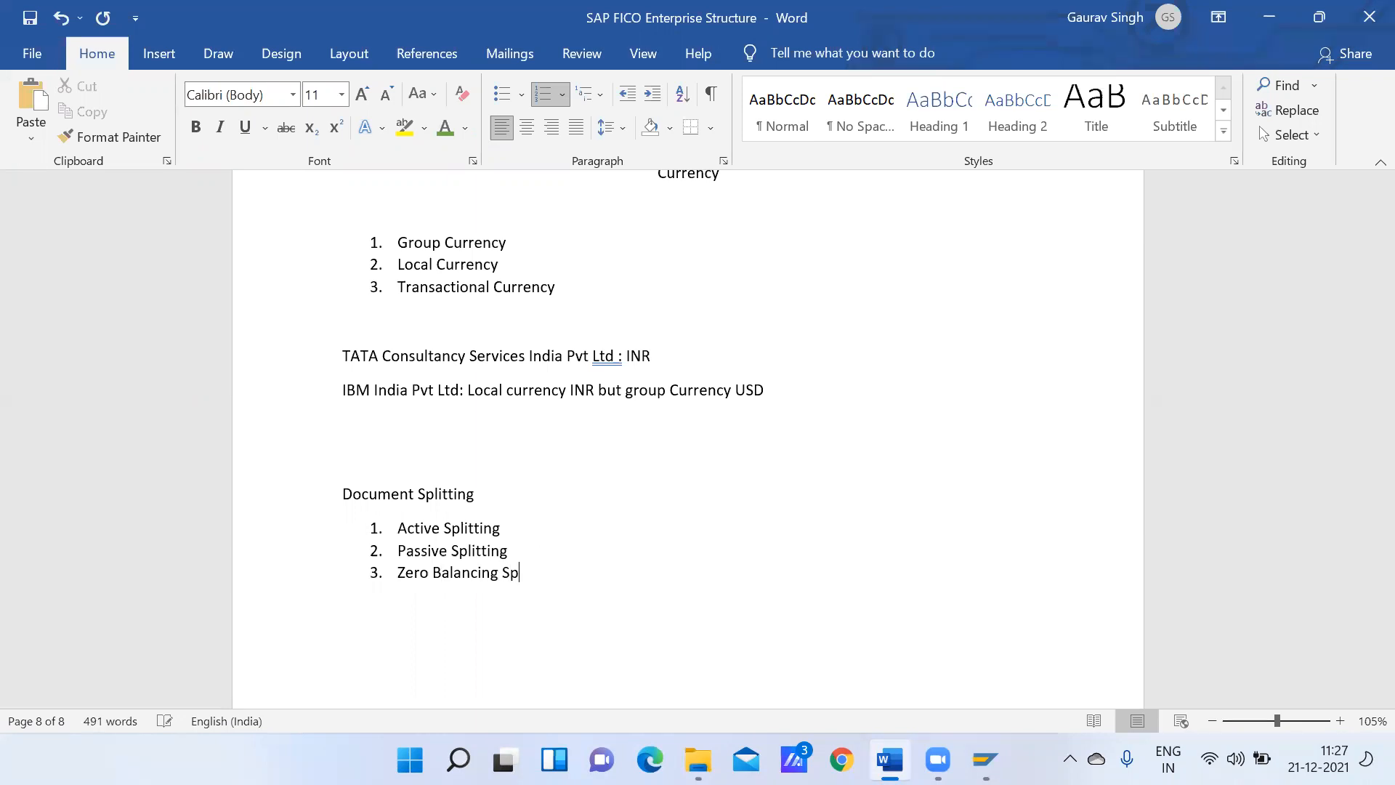
text(litting Ac)
Switch to the SAP vendor invoice and set its second line item to Credit with G/L account 200001
mouse_move(984, 760)
click(1095, 679)
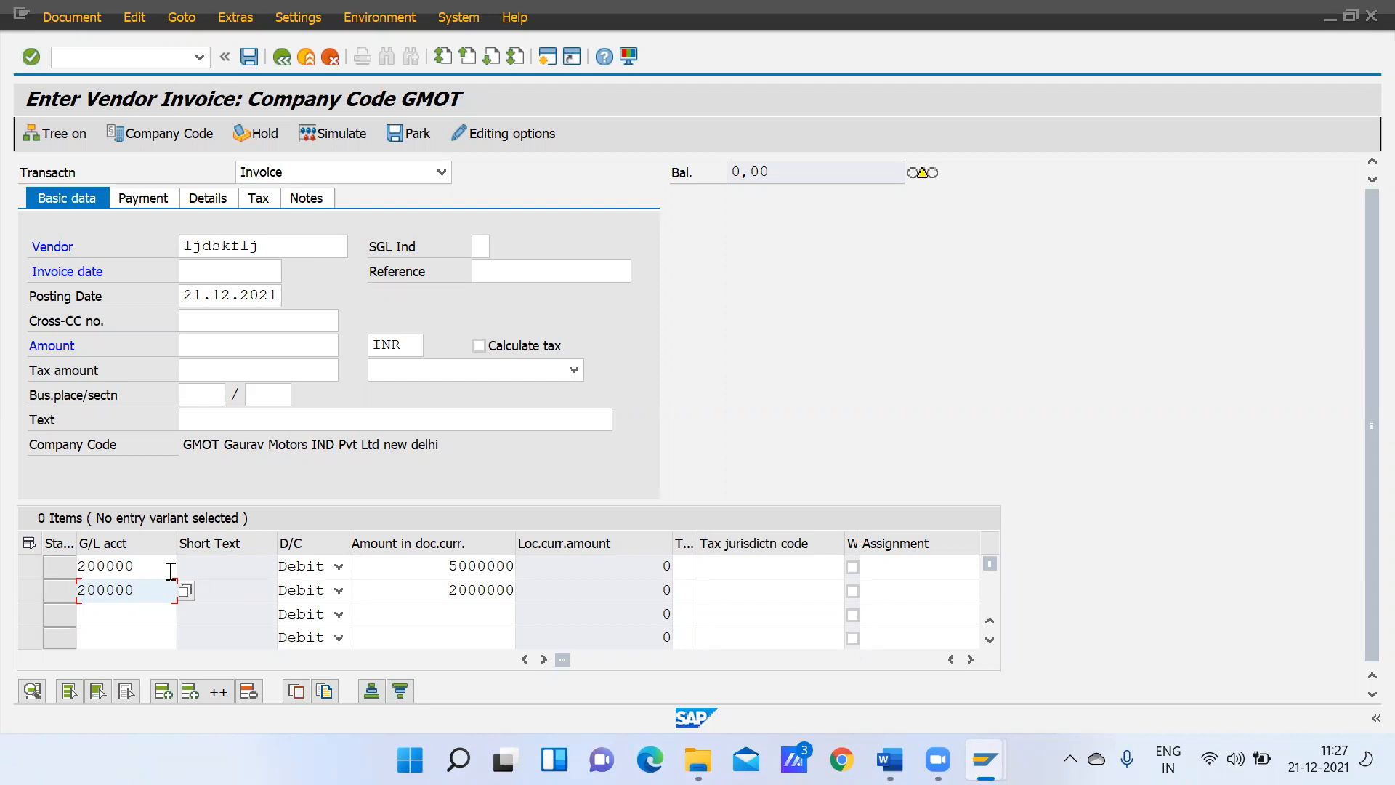
click(338, 589)
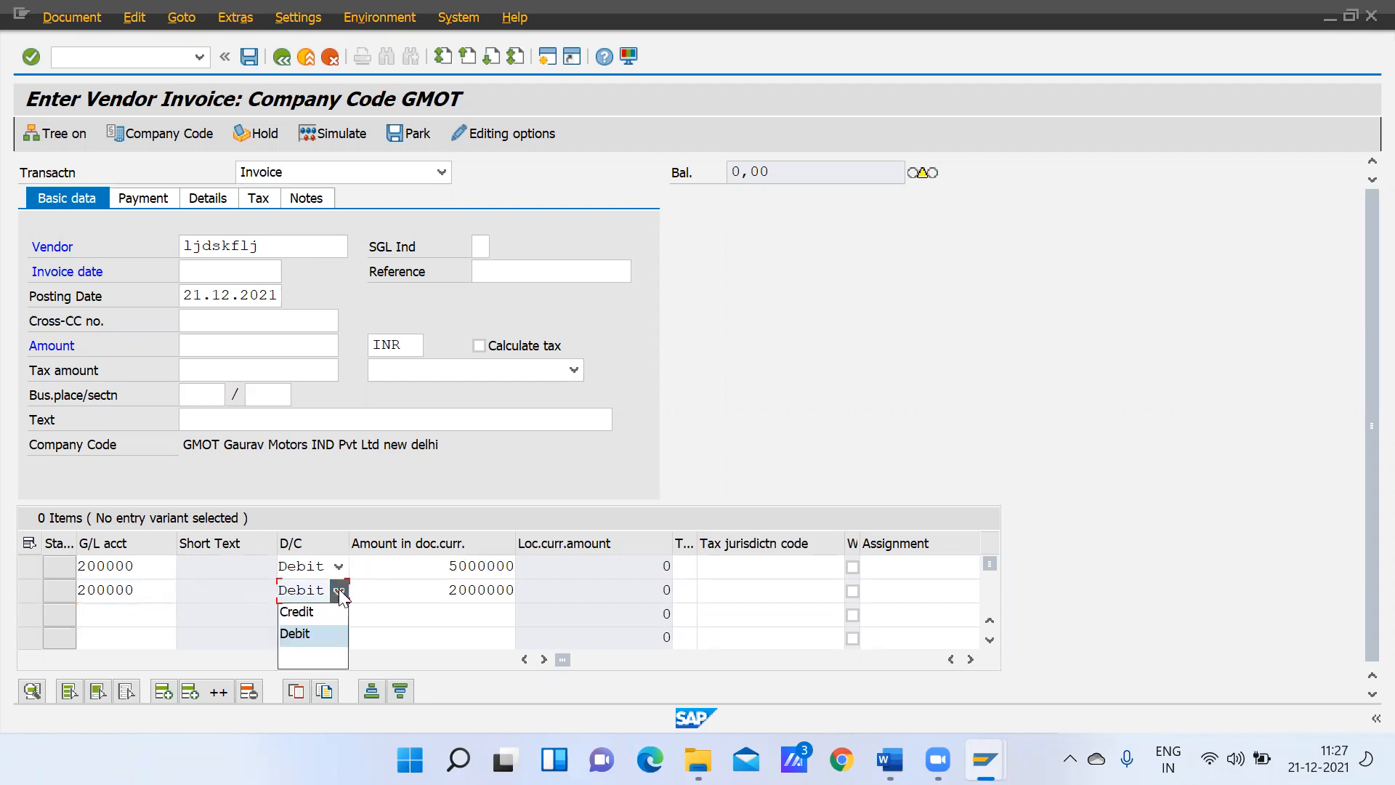
click(298, 612)
click(146, 591)
key(BackSpace)
text(1)
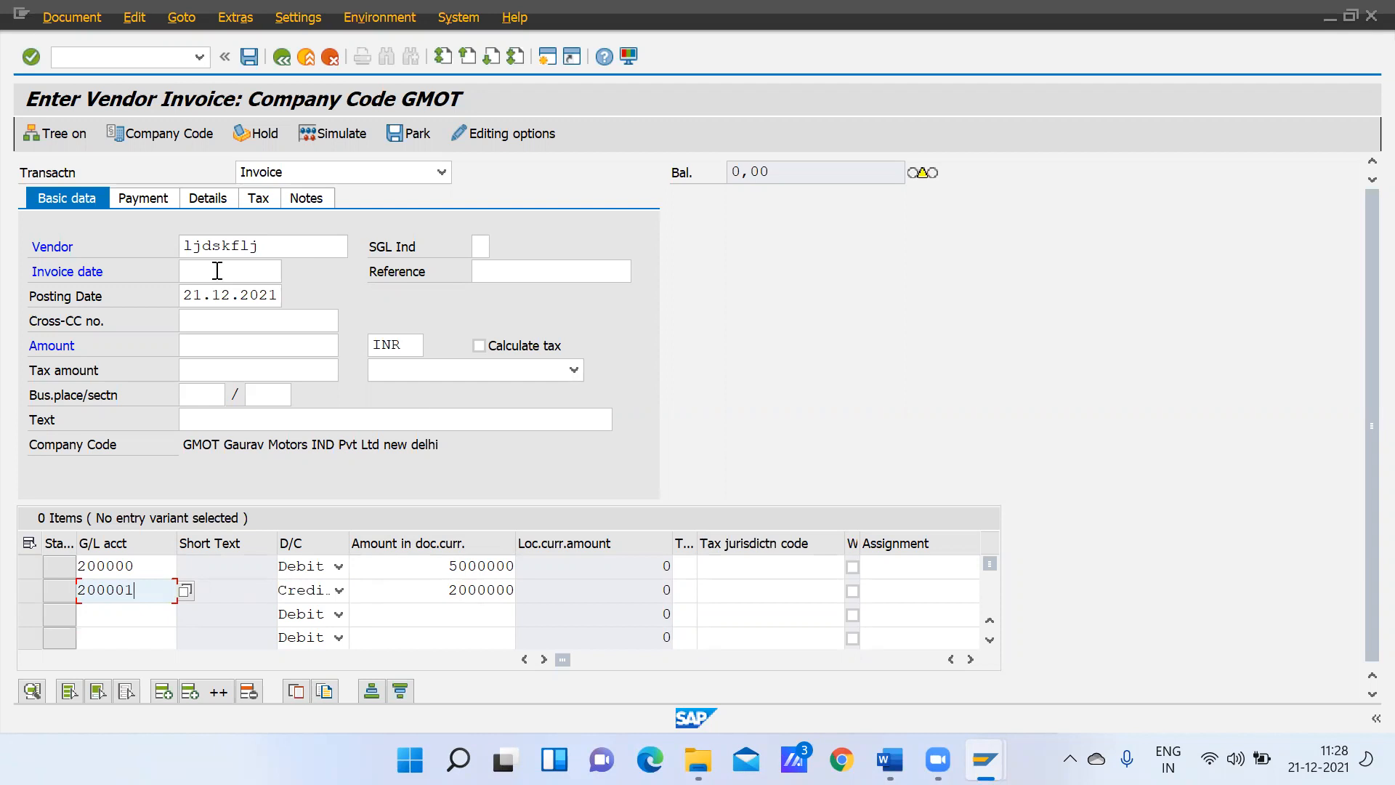
click(134, 54)
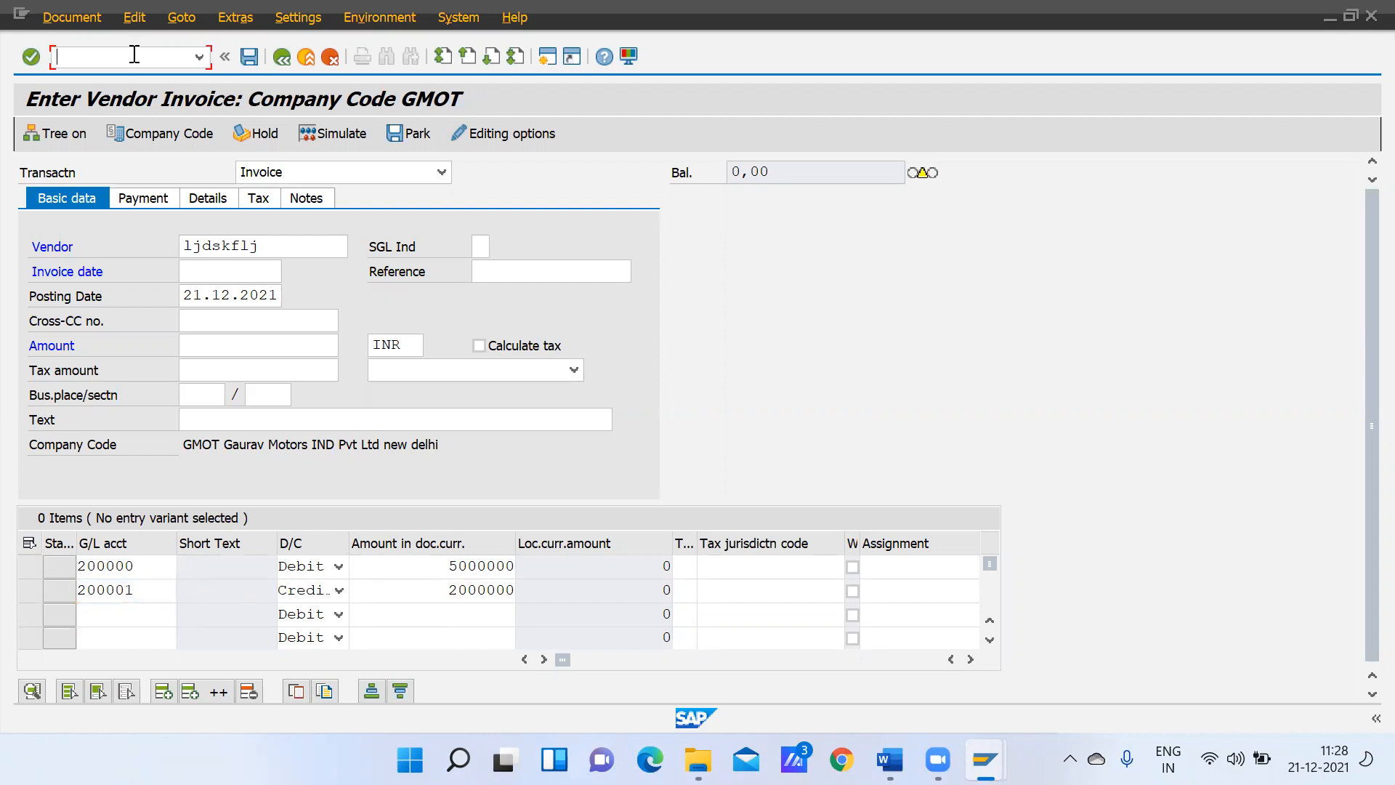
Return to the Word notes and end the Document Splitting numbered list with blank lines below its third item
click(1327, 18)
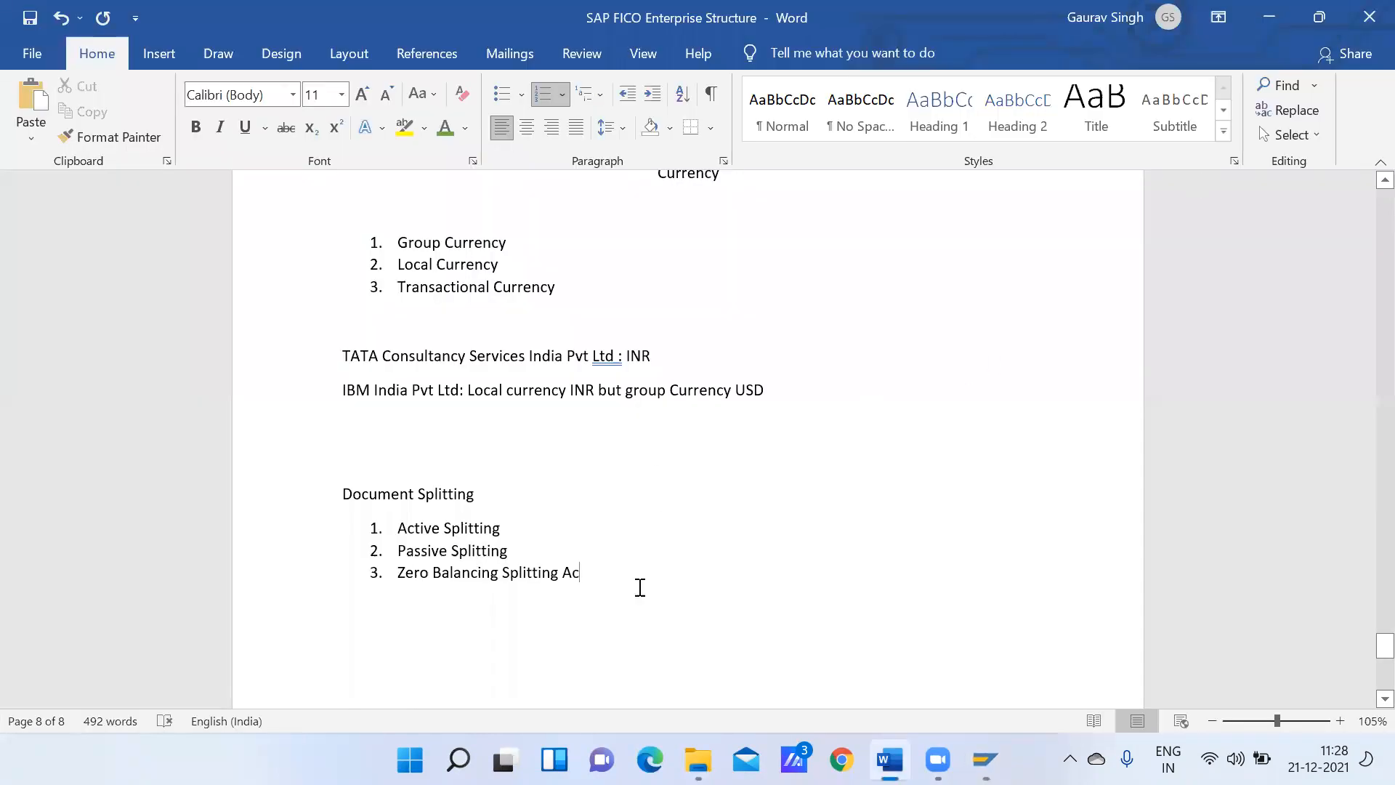
drag(621, 574, 342, 498)
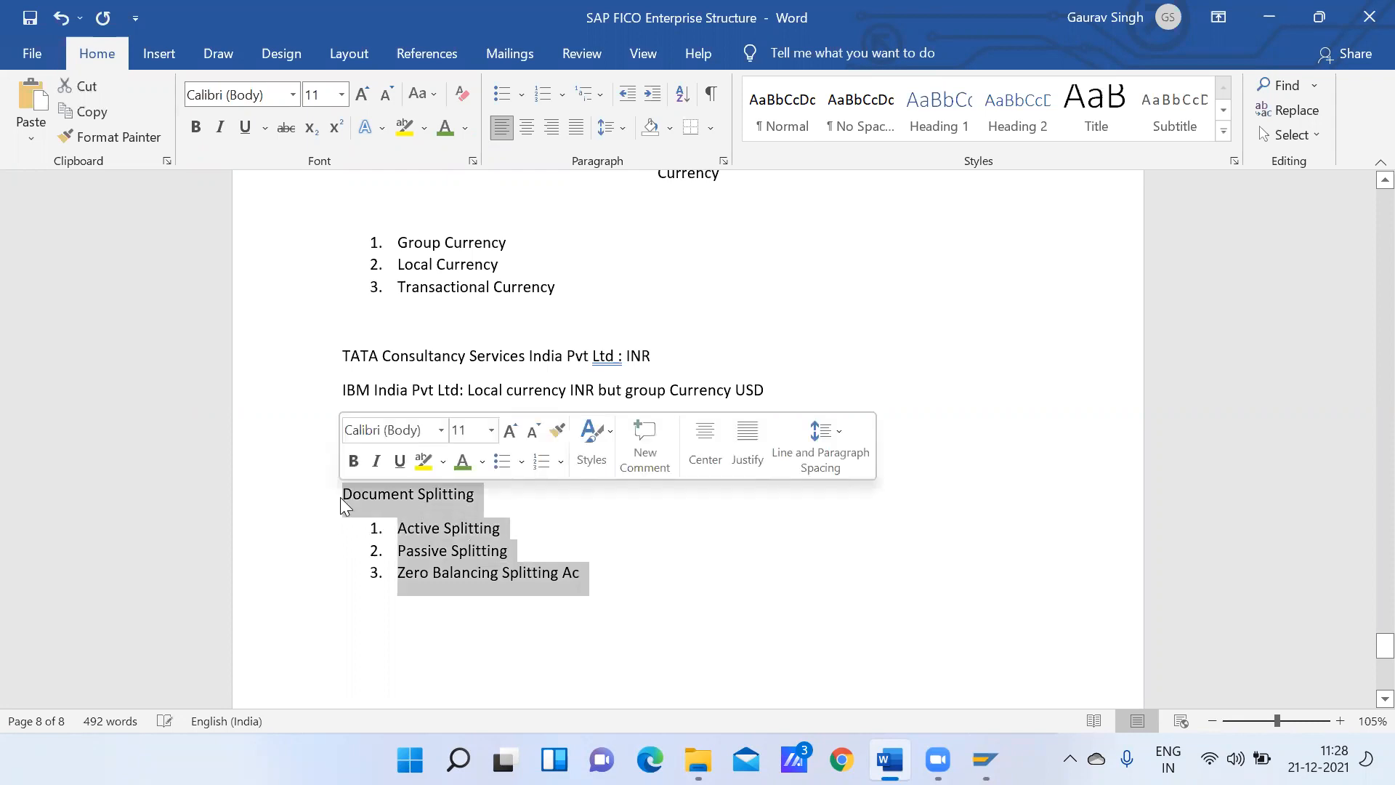
click(637, 597)
key(Return)
key(Return)
key(Return)
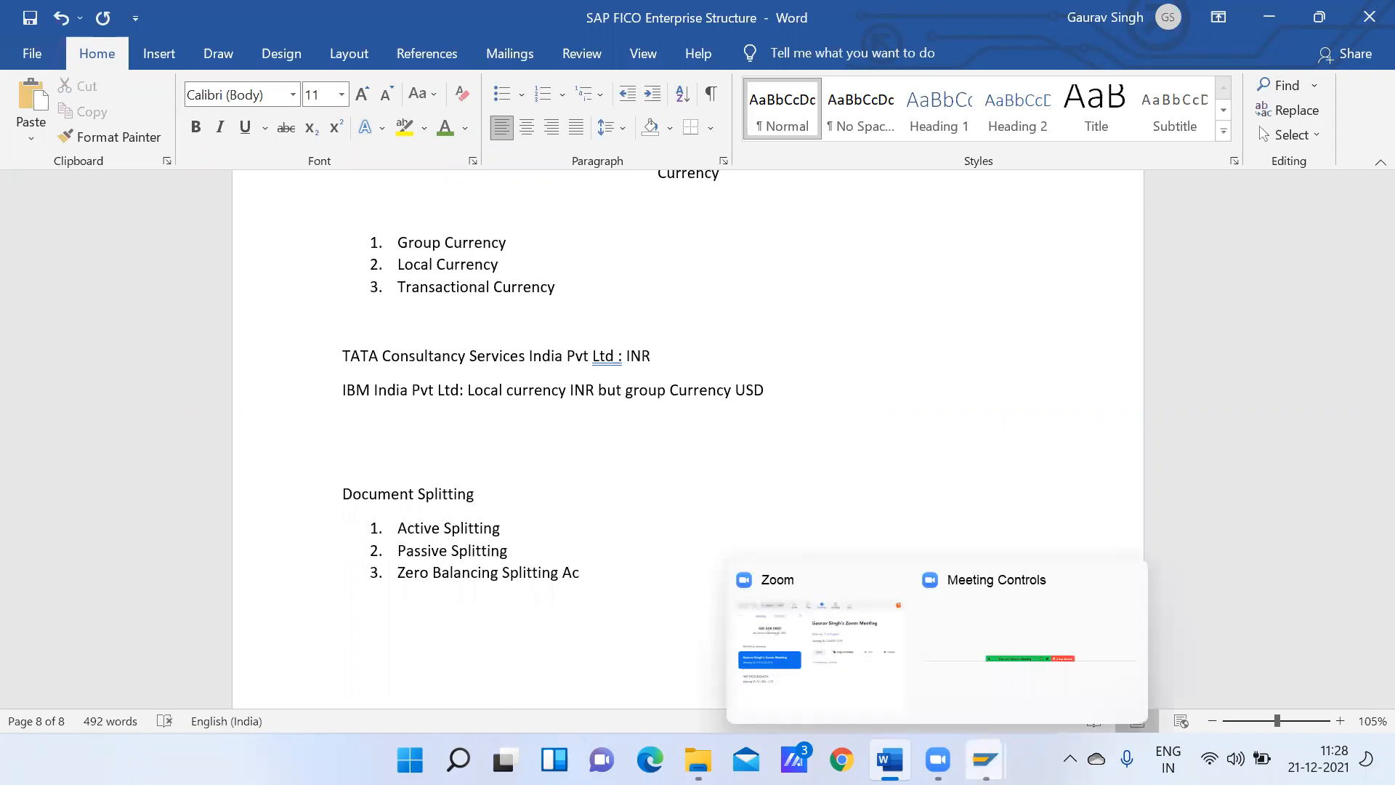
Switch to SAP, open transaction OBD4 in place of the invoice, and position the G/L account groups at chart of accounts GCOA
mouse_move(984, 760)
click(1139, 651)
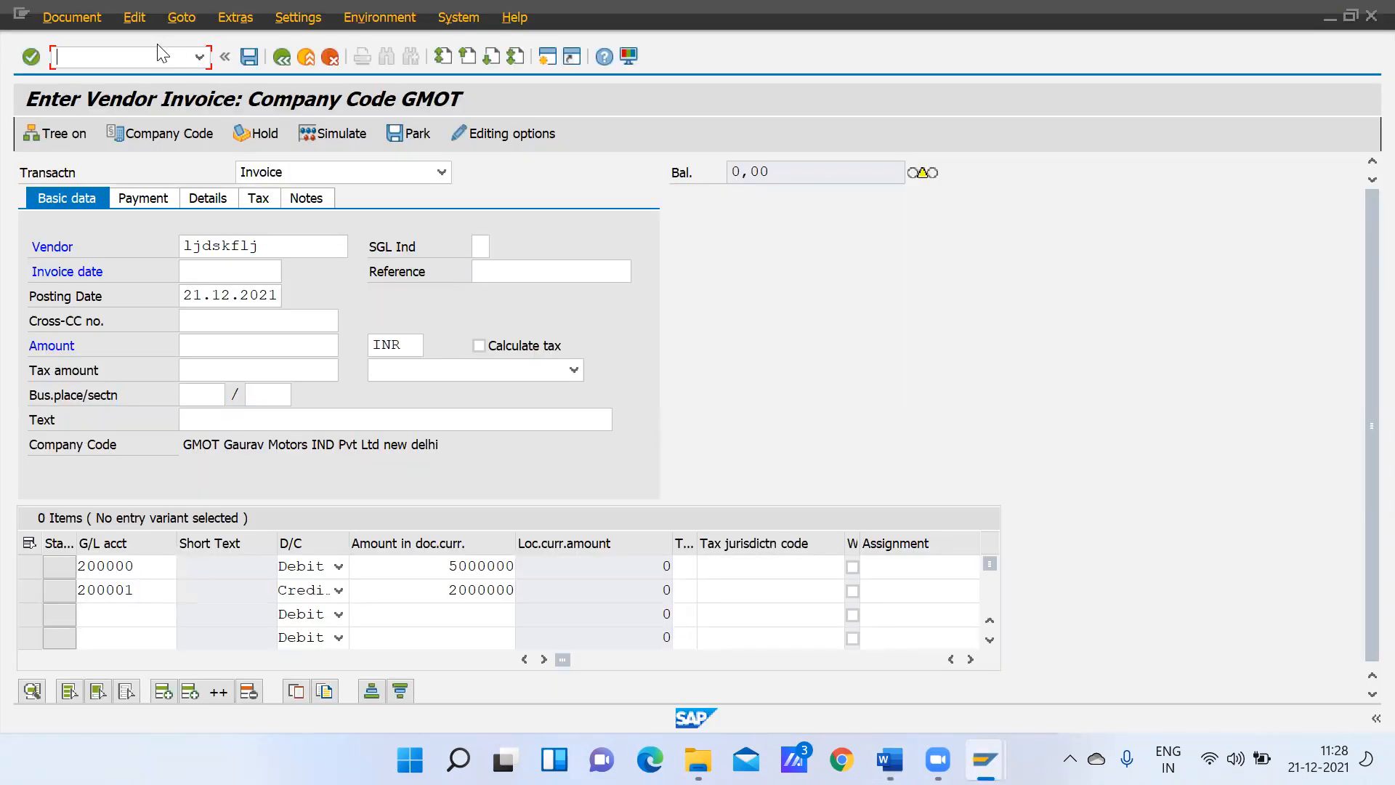
text(/nobd4)
key(Return)
click(313, 668)
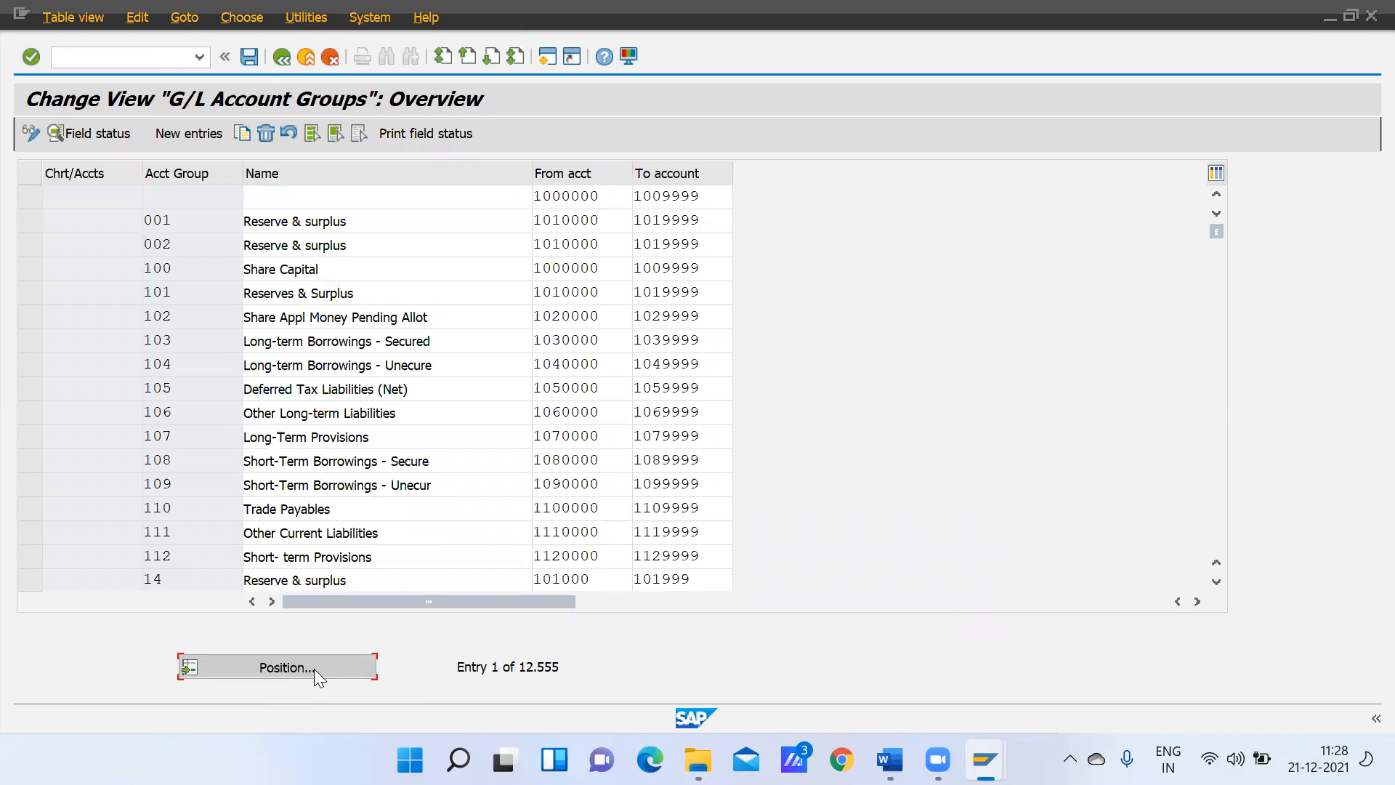
text(gvvm)
key(Return)
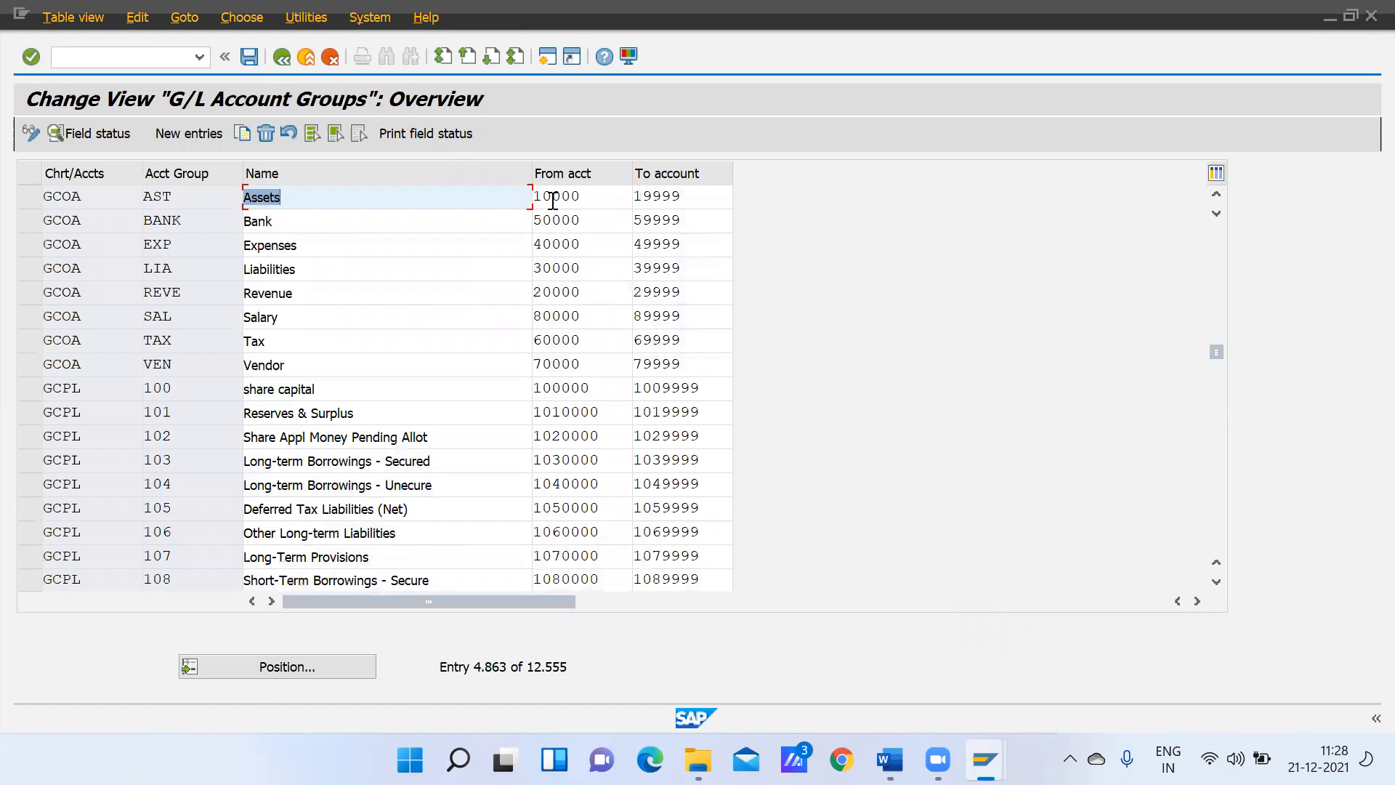
Copy the From acct and To account ranges of all GCOA account groups, from Assets to Vendor
click(552, 199)
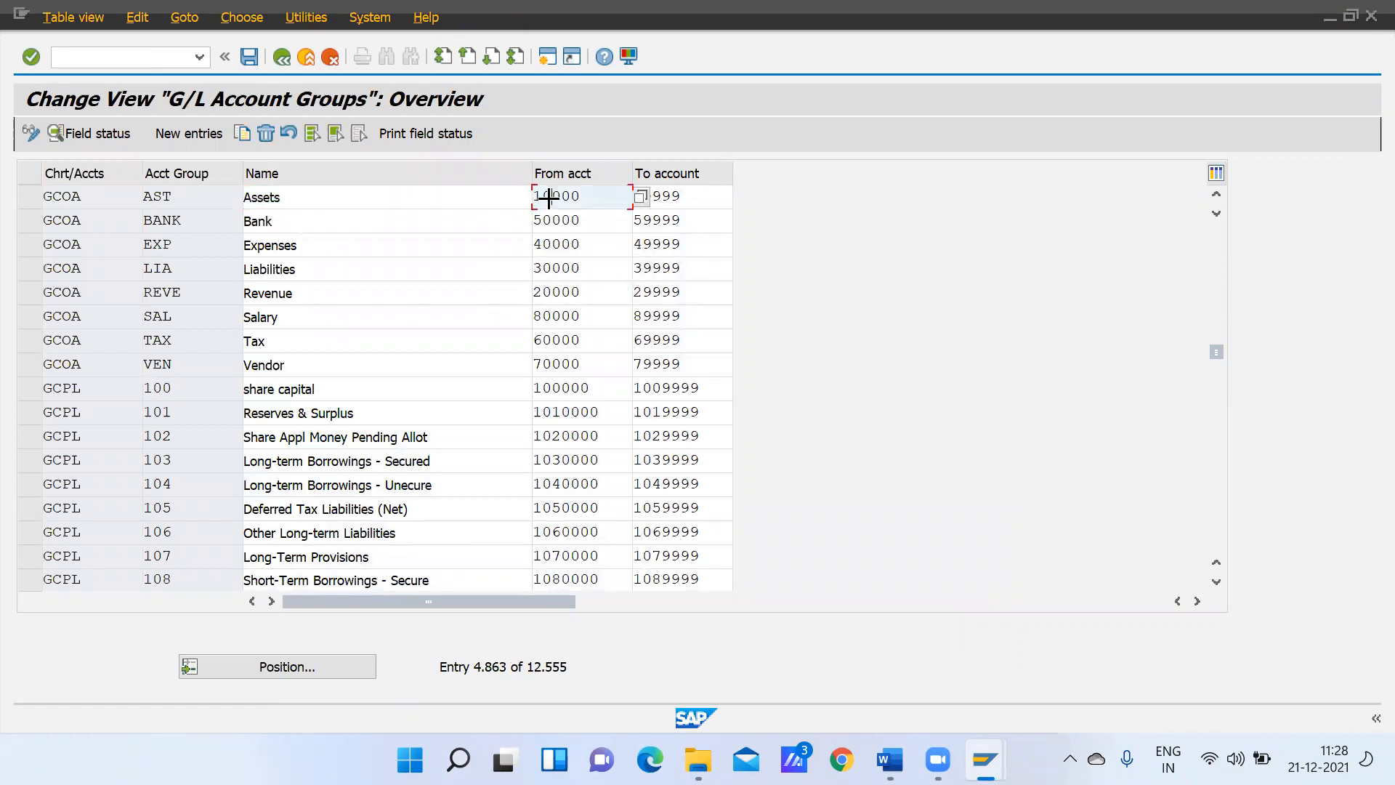
drag(533, 195, 688, 361)
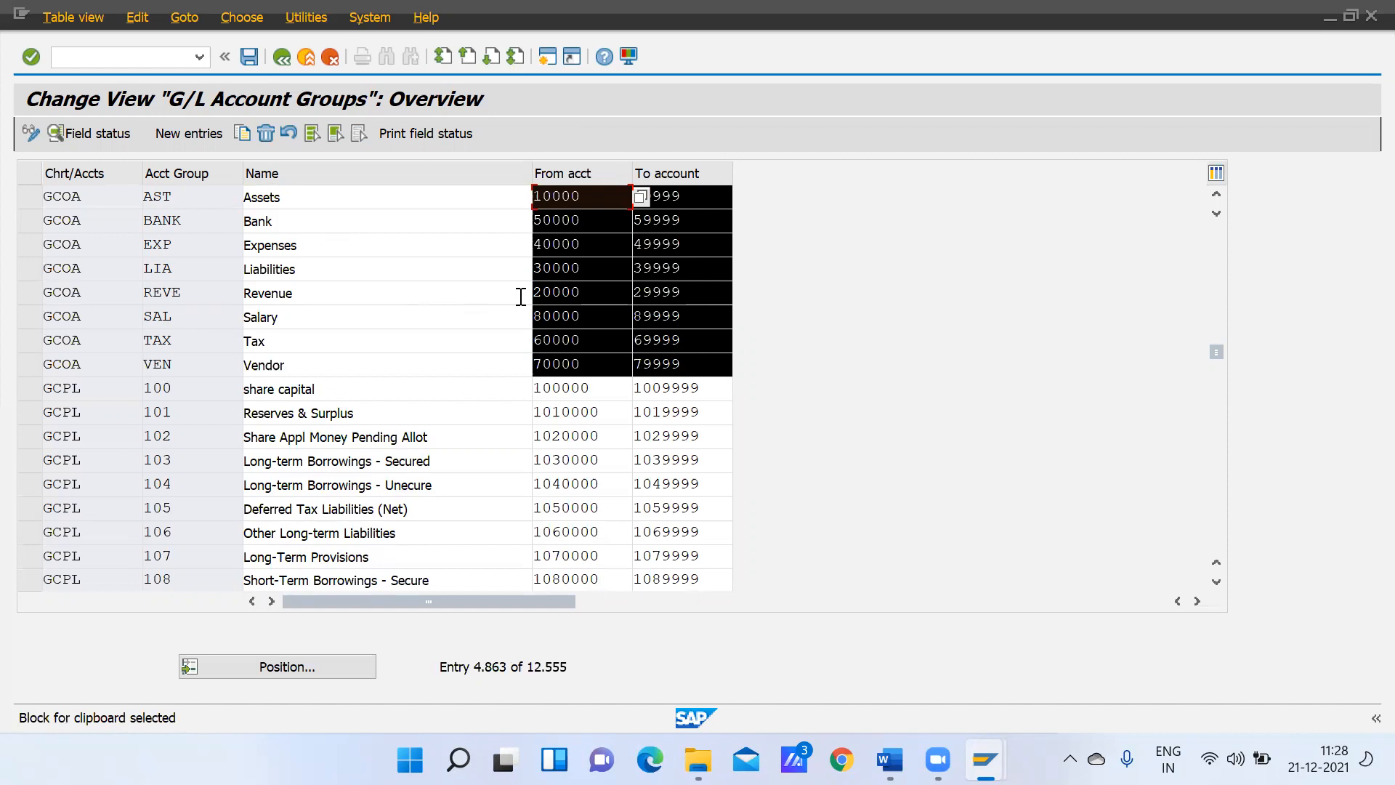
key(ctrl+c)
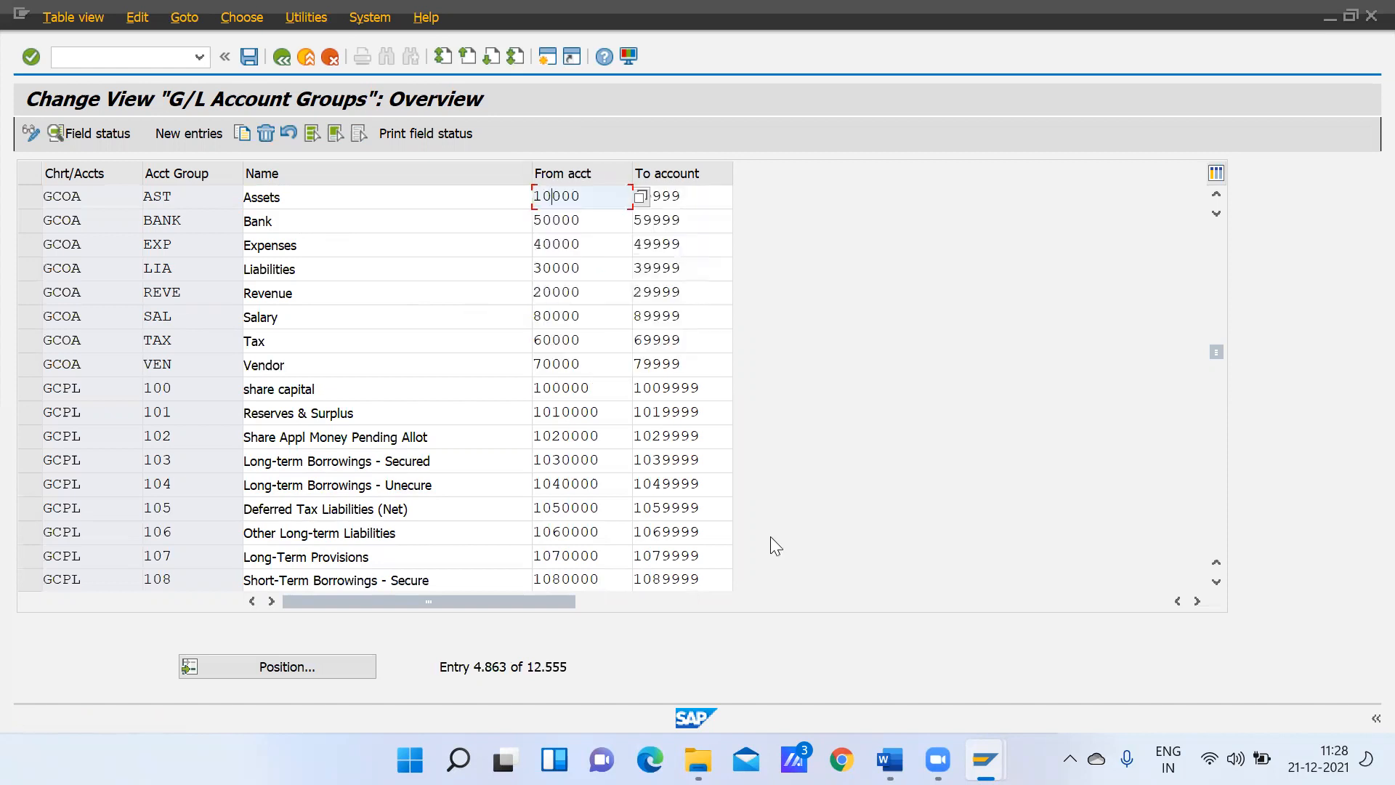
Switch to the Display IMG session and check the Ledgers node under Financial Accounting Global Settings (New)
mouse_move(984, 760)
click(958, 657)
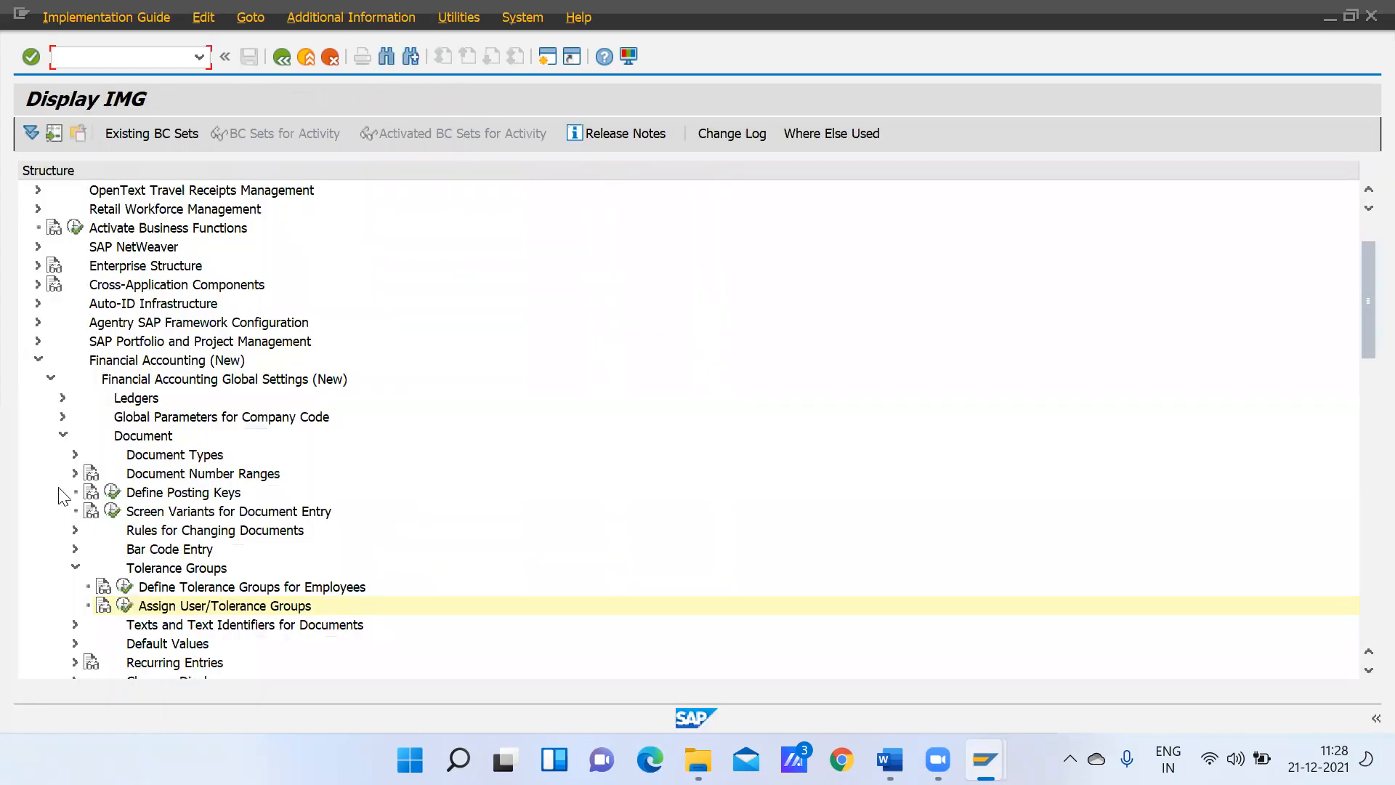
click(64, 435)
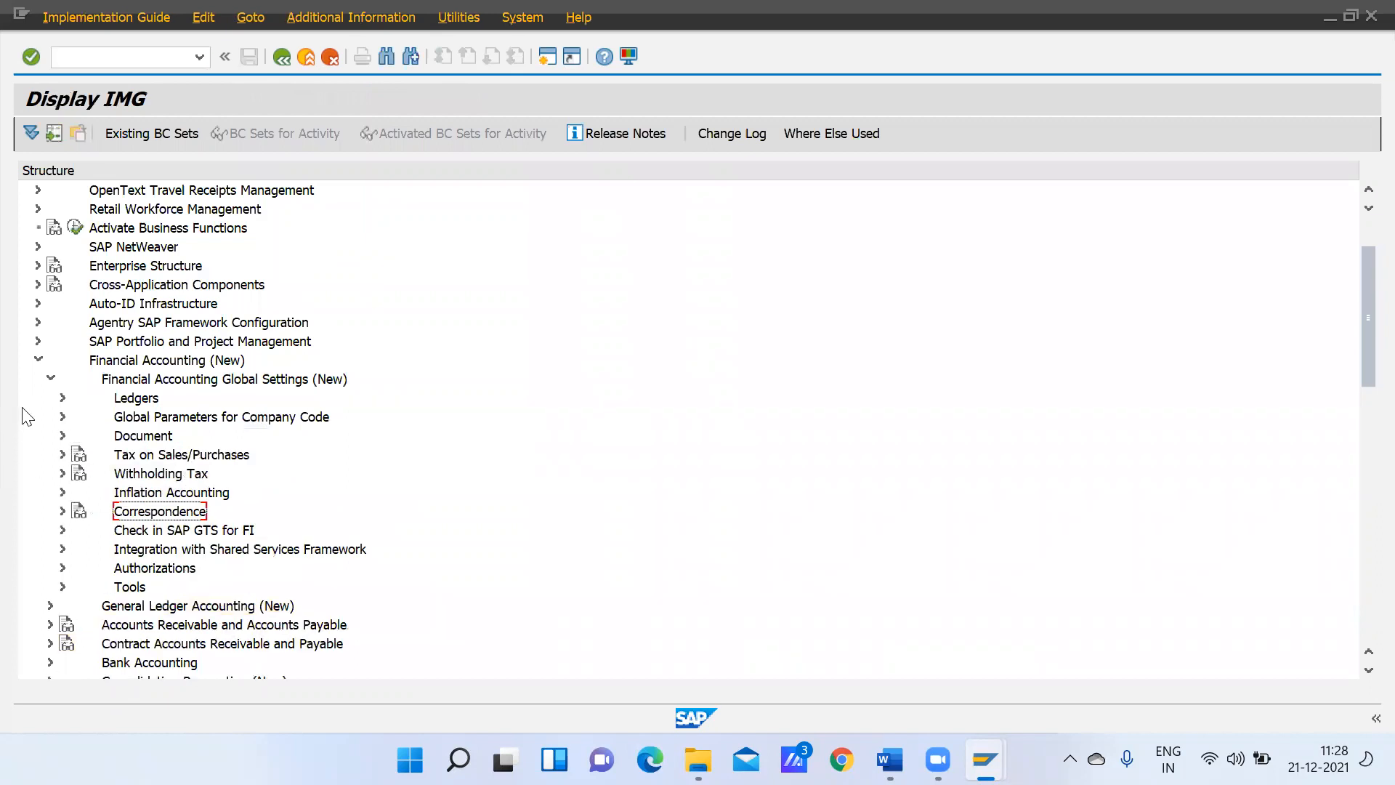
click(62, 397)
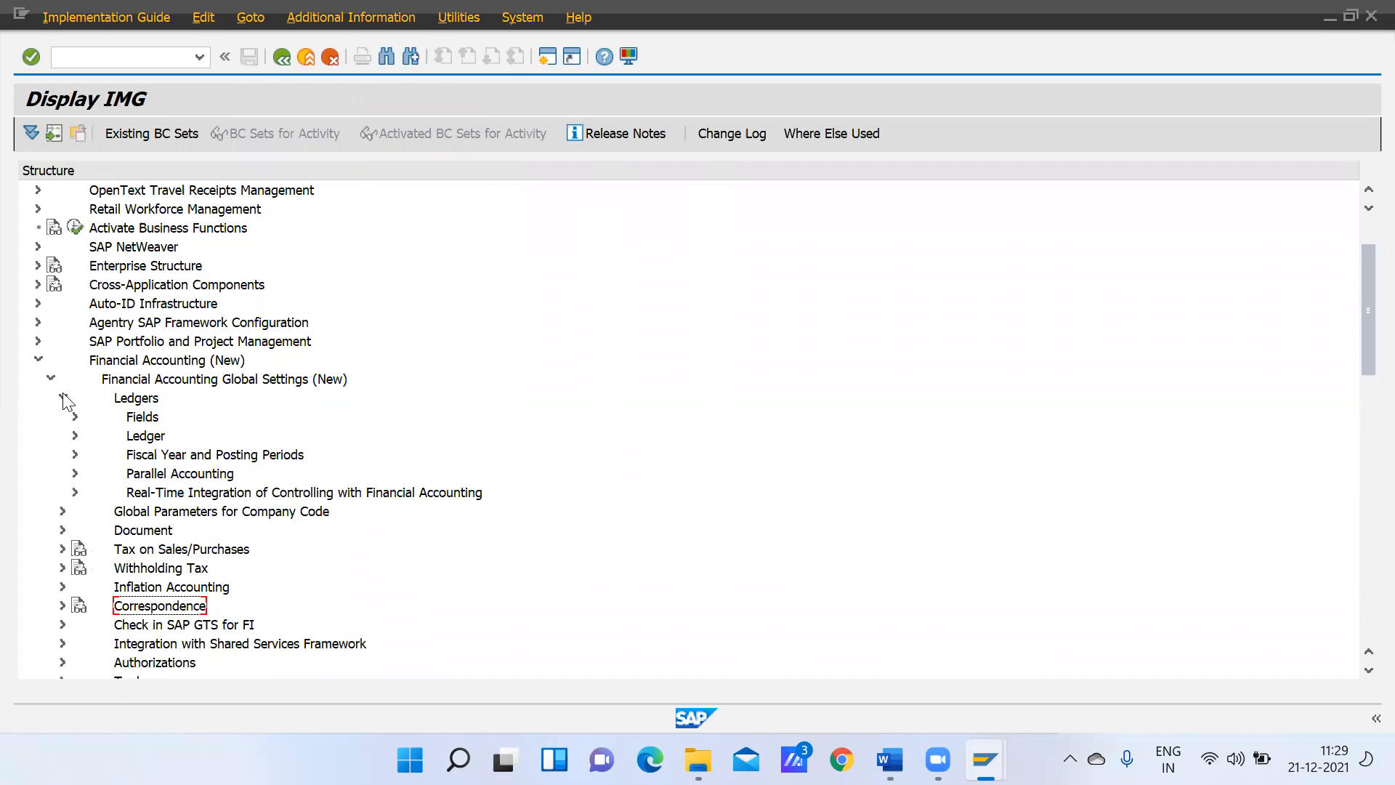
click(50, 379)
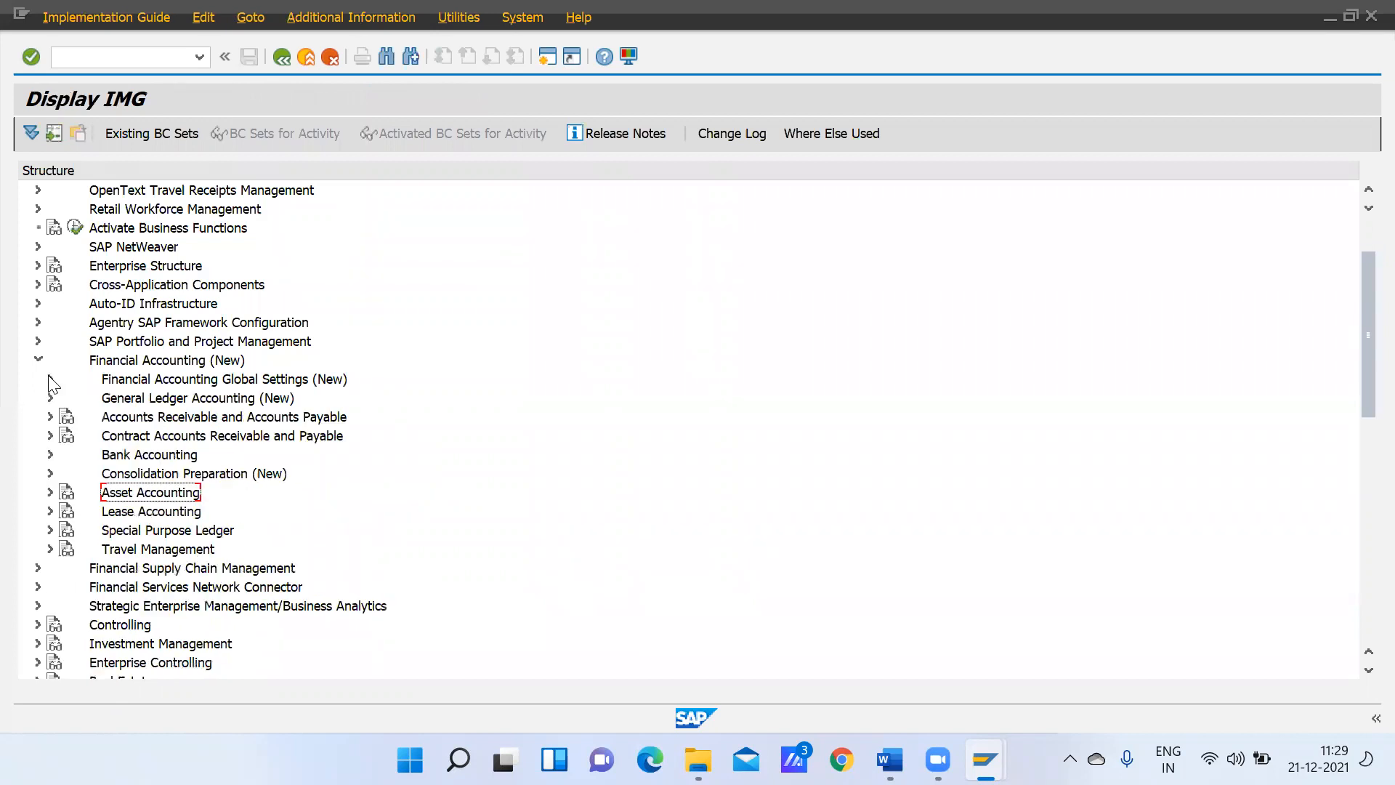
Look through the Master Data of General Ledger Accounting (New), including G/L account Preparations and G/L Account Creation and Processing
click(50, 397)
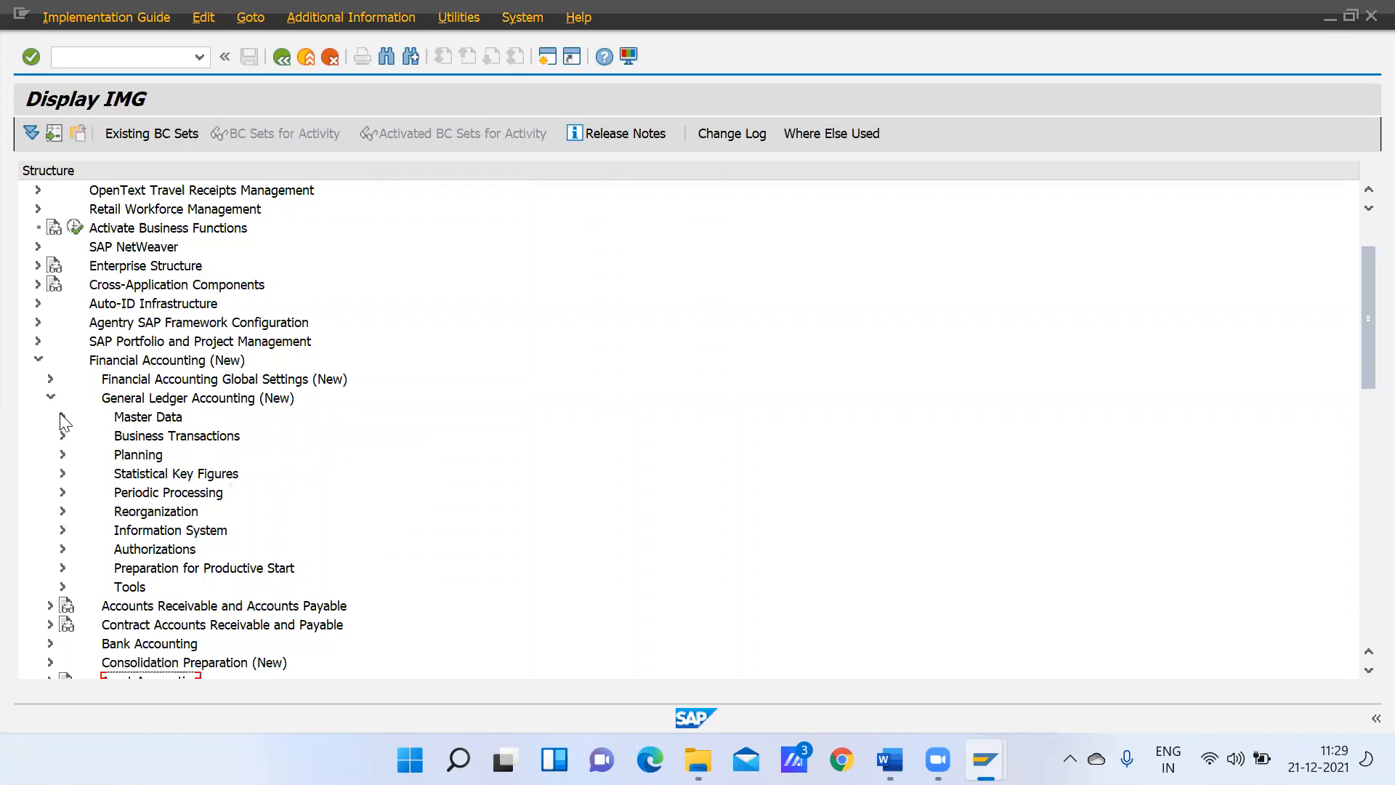
click(63, 417)
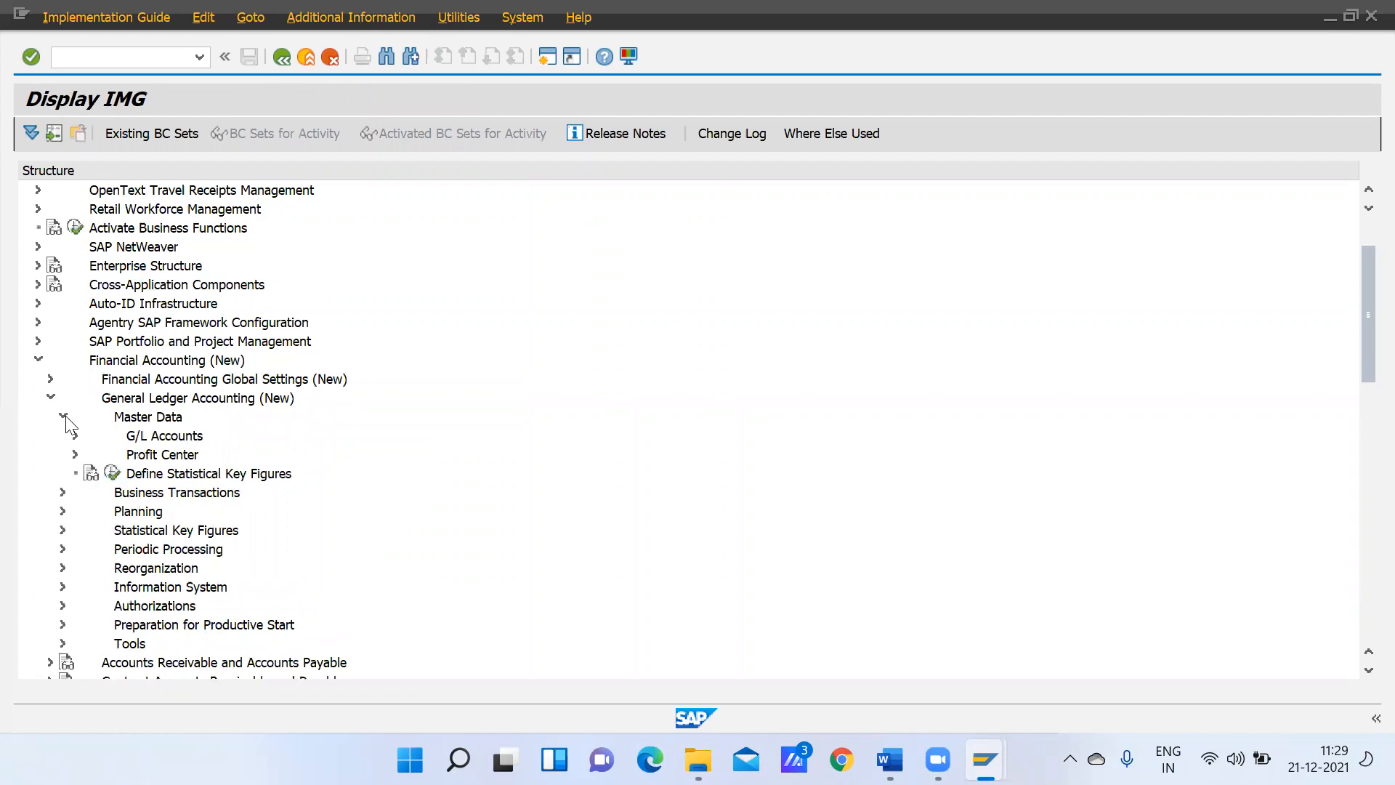
click(75, 436)
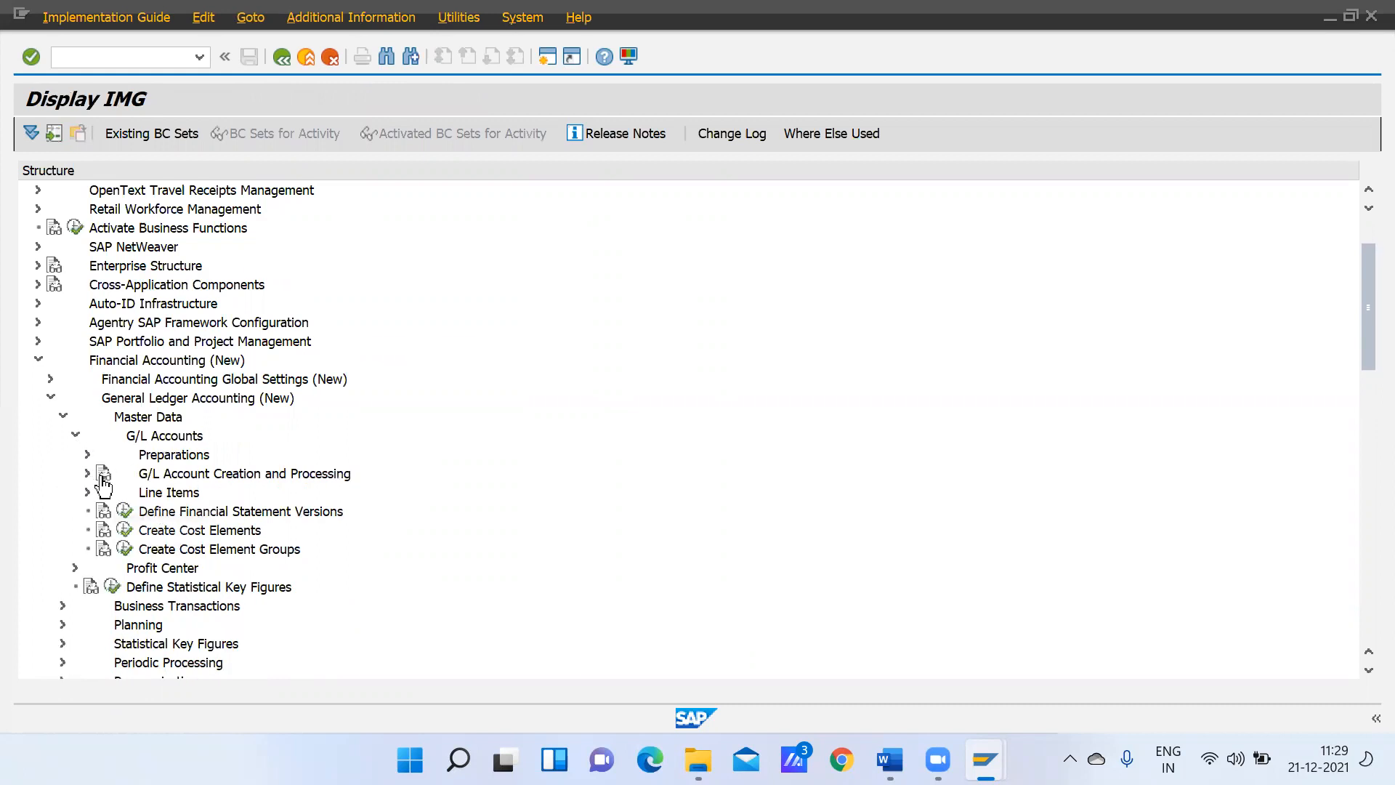
click(87, 455)
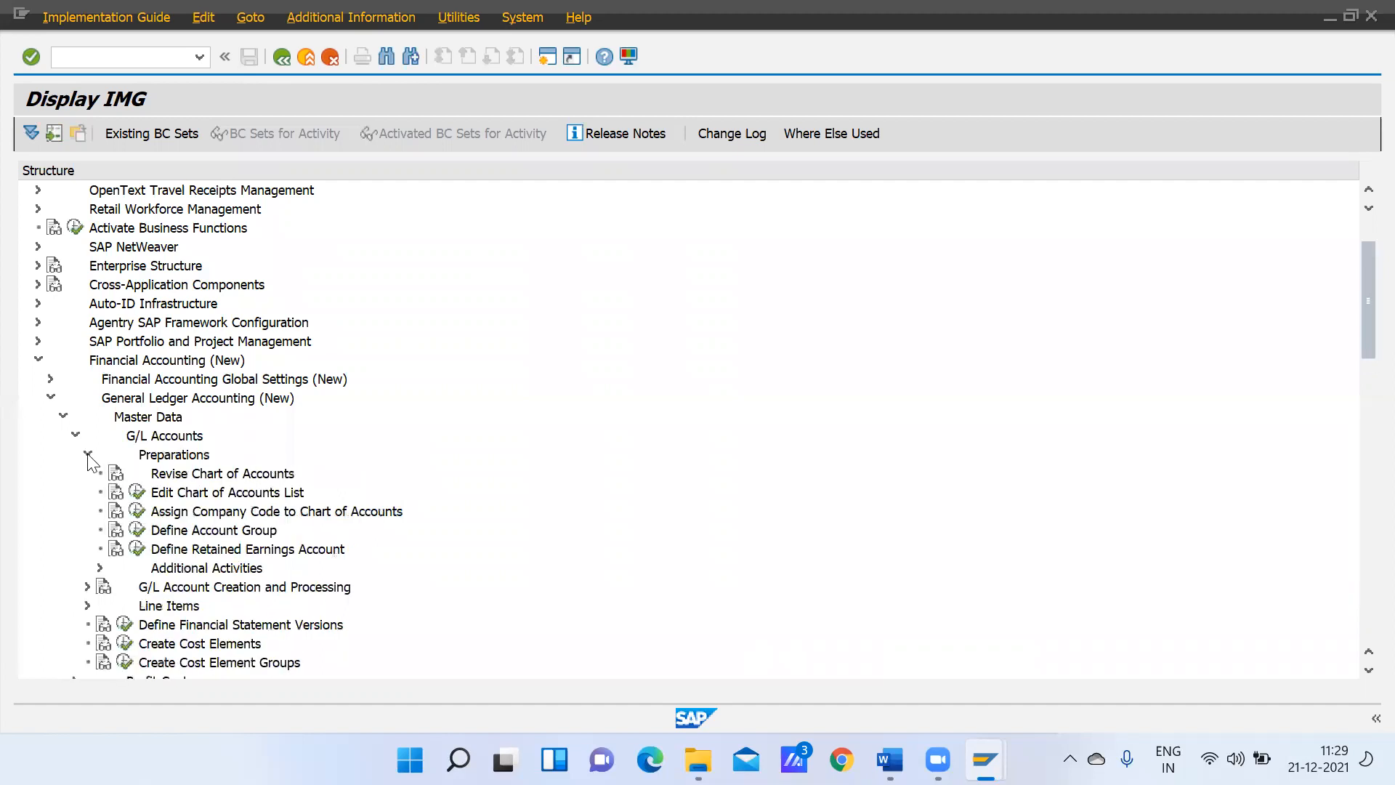
click(87, 454)
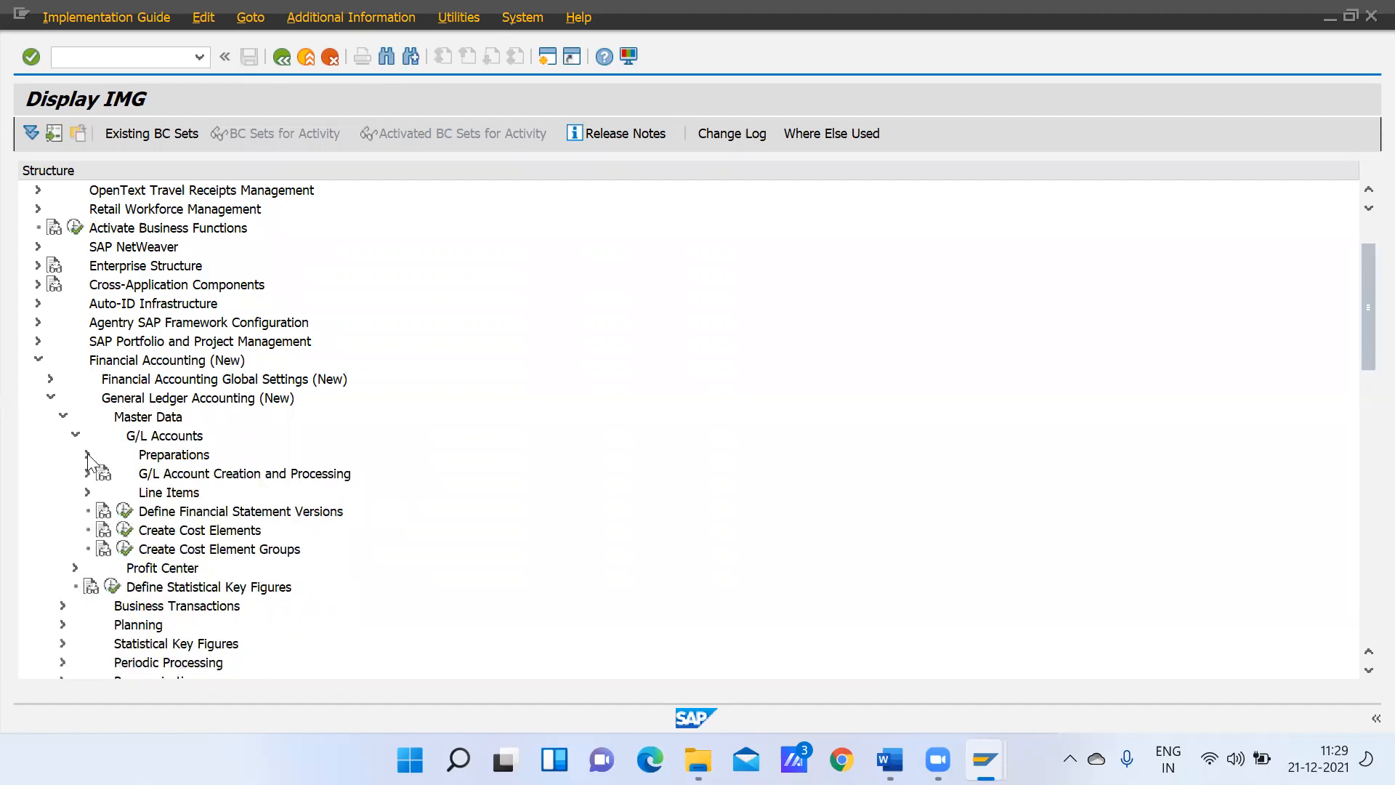
click(88, 473)
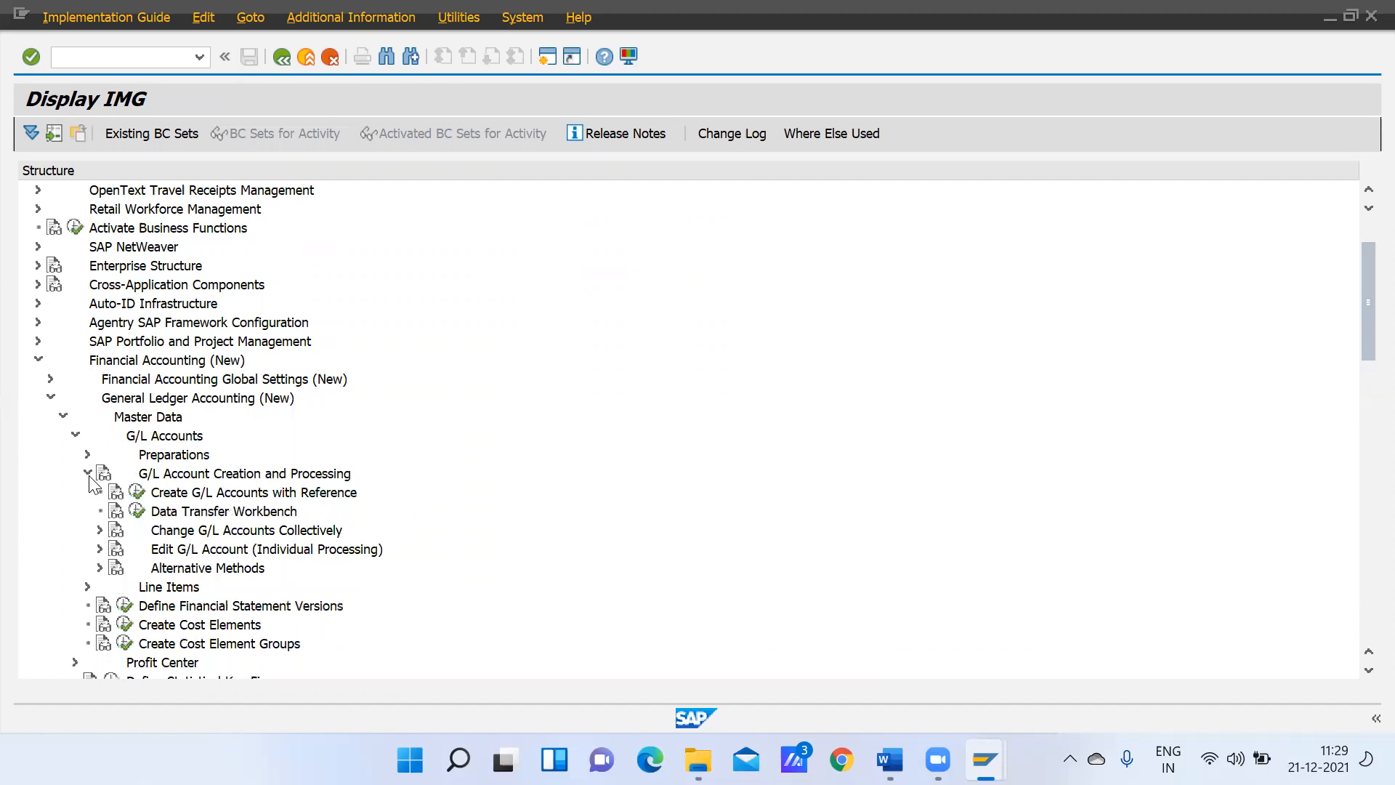
click(88, 473)
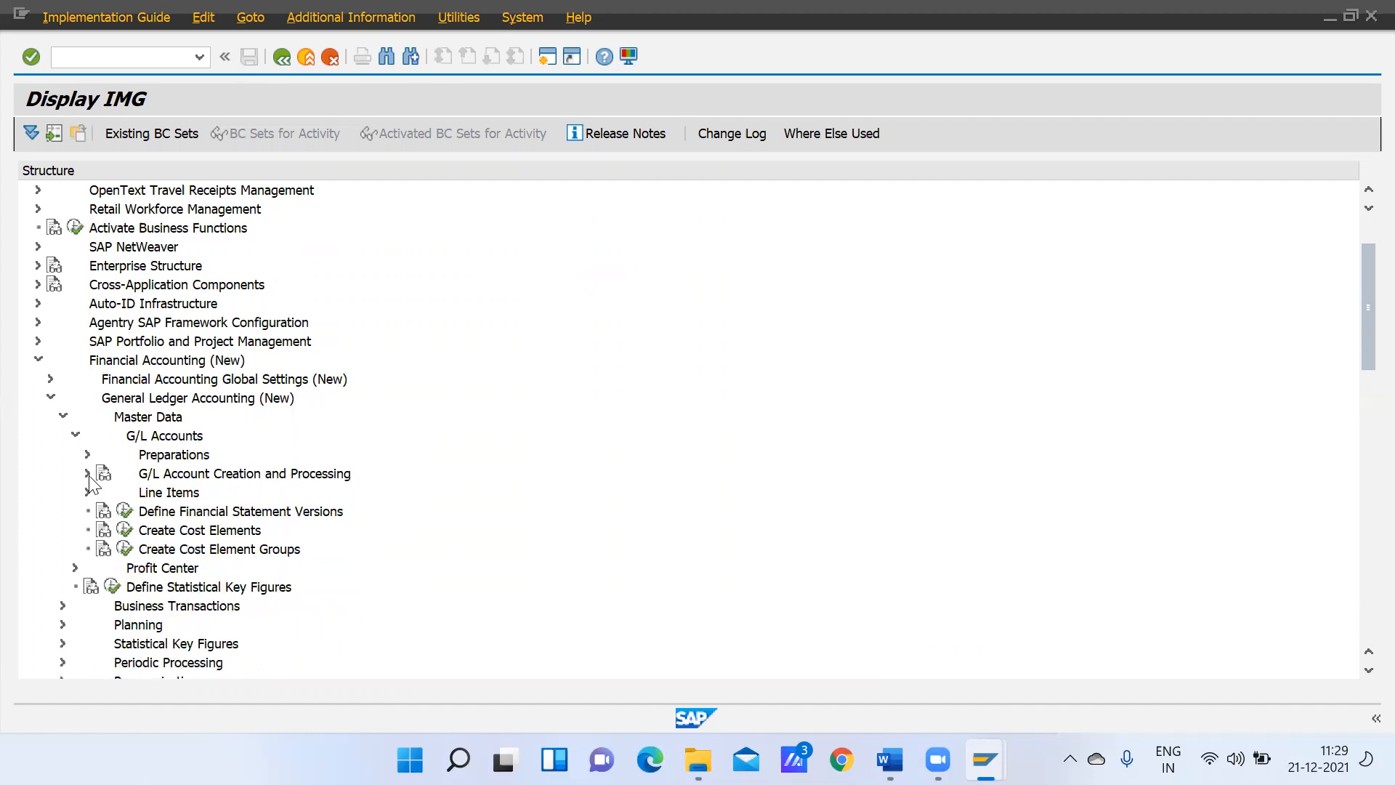
click(76, 434)
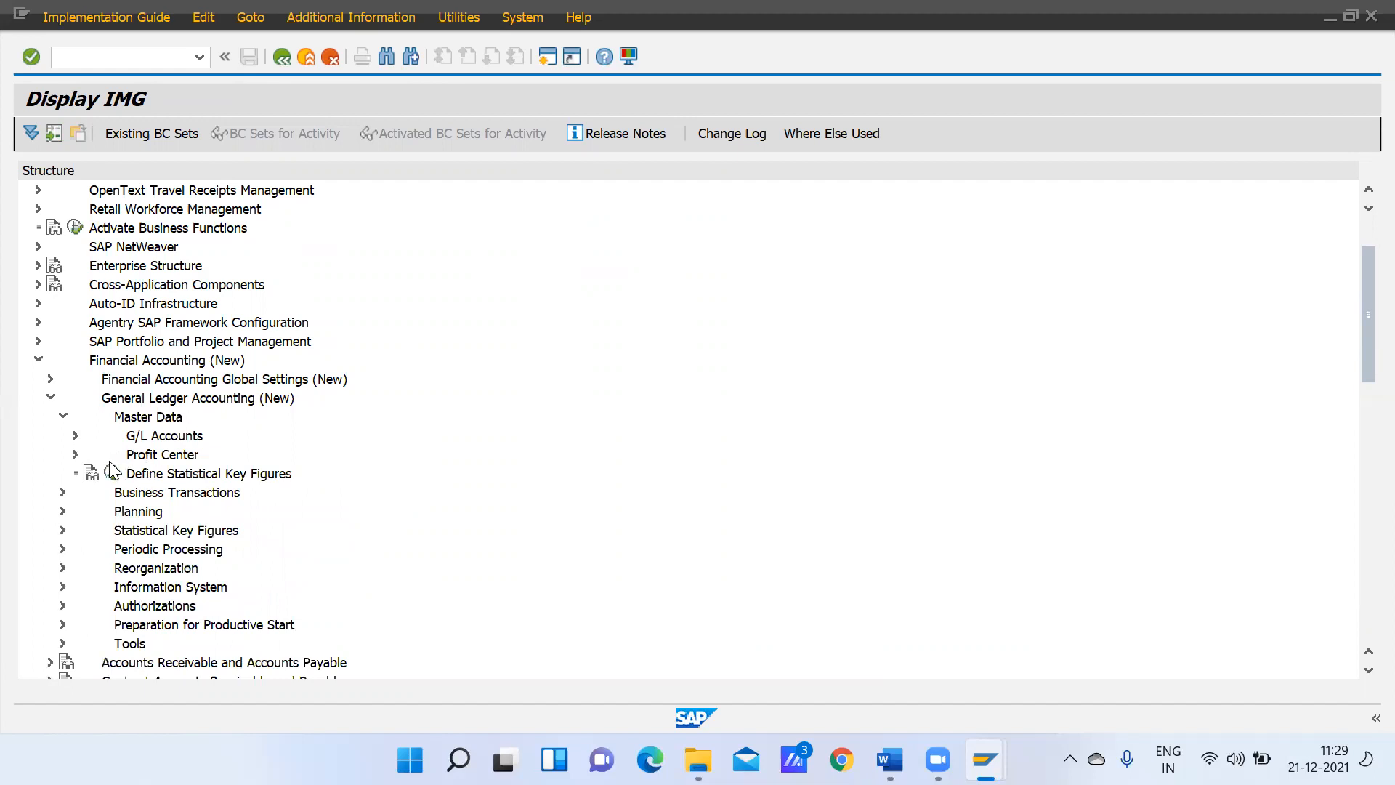
click(63, 418)
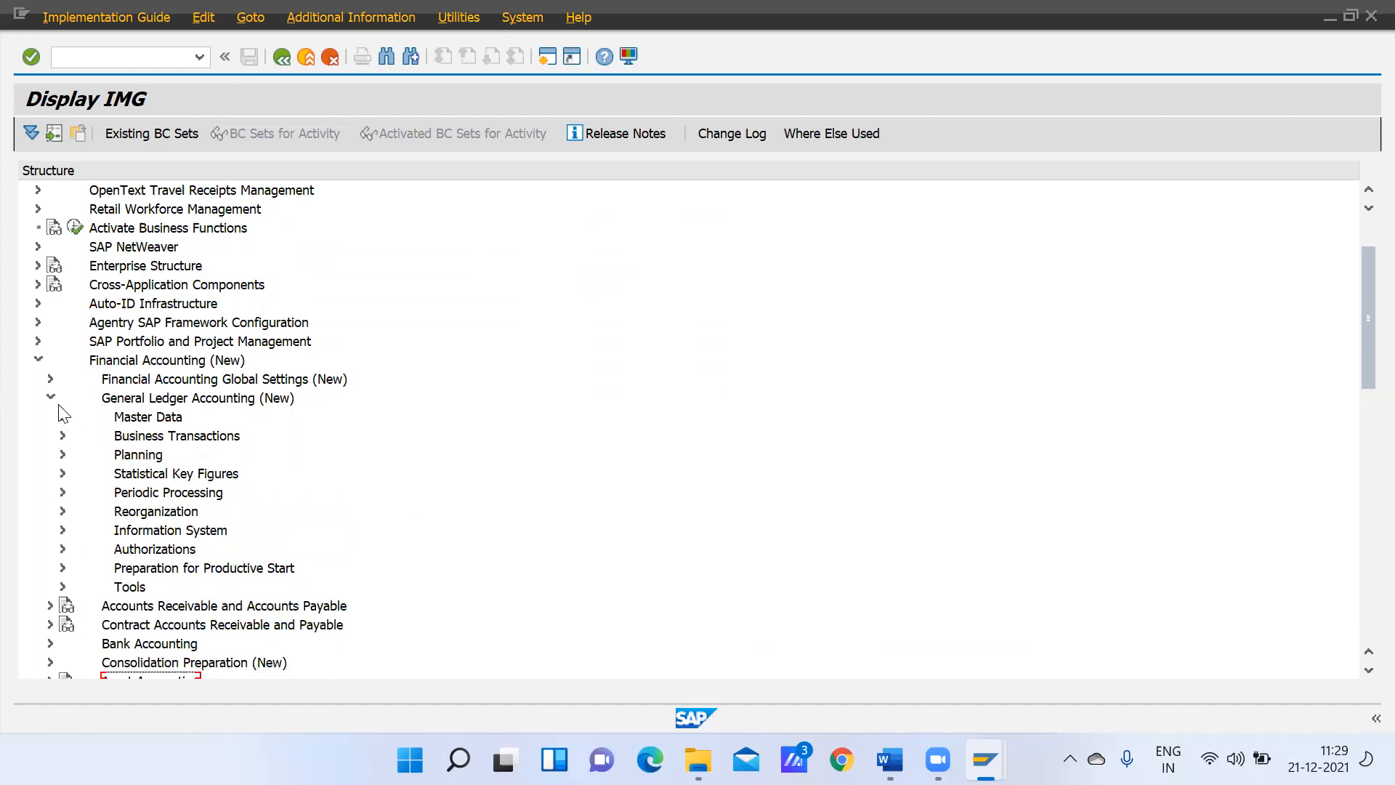
click(50, 396)
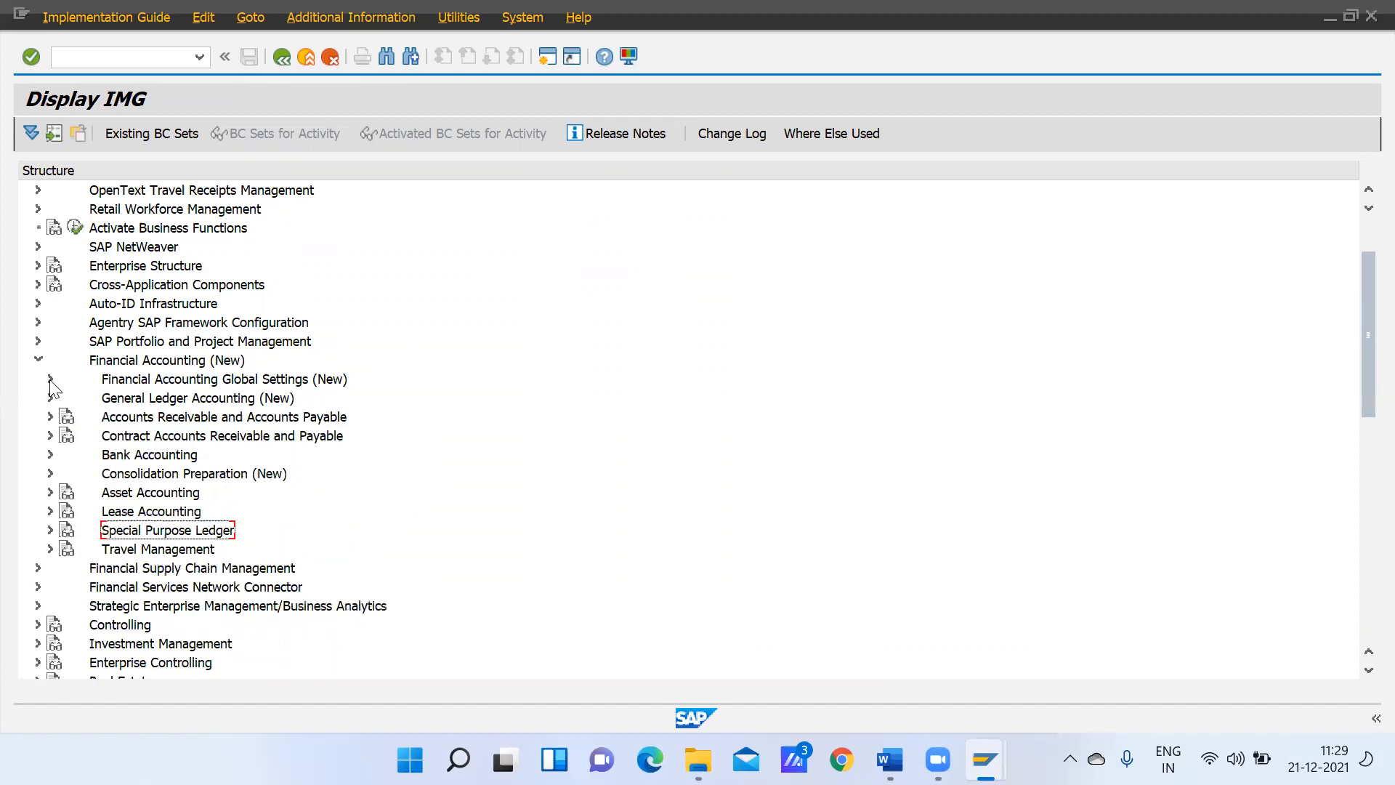
Examine the Ledger activities under Ledgers in Financial Accounting Global Settings (New)
click(50, 379)
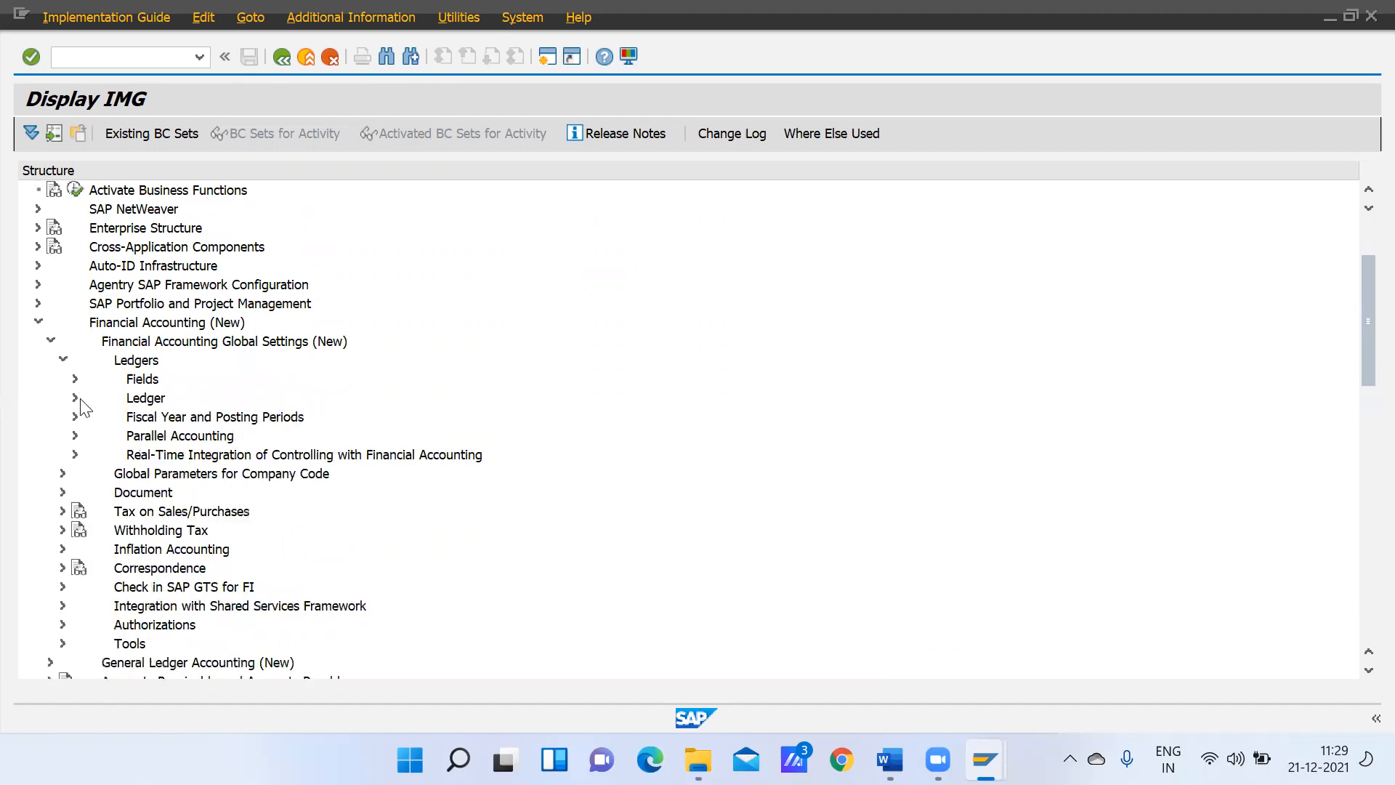
click(75, 397)
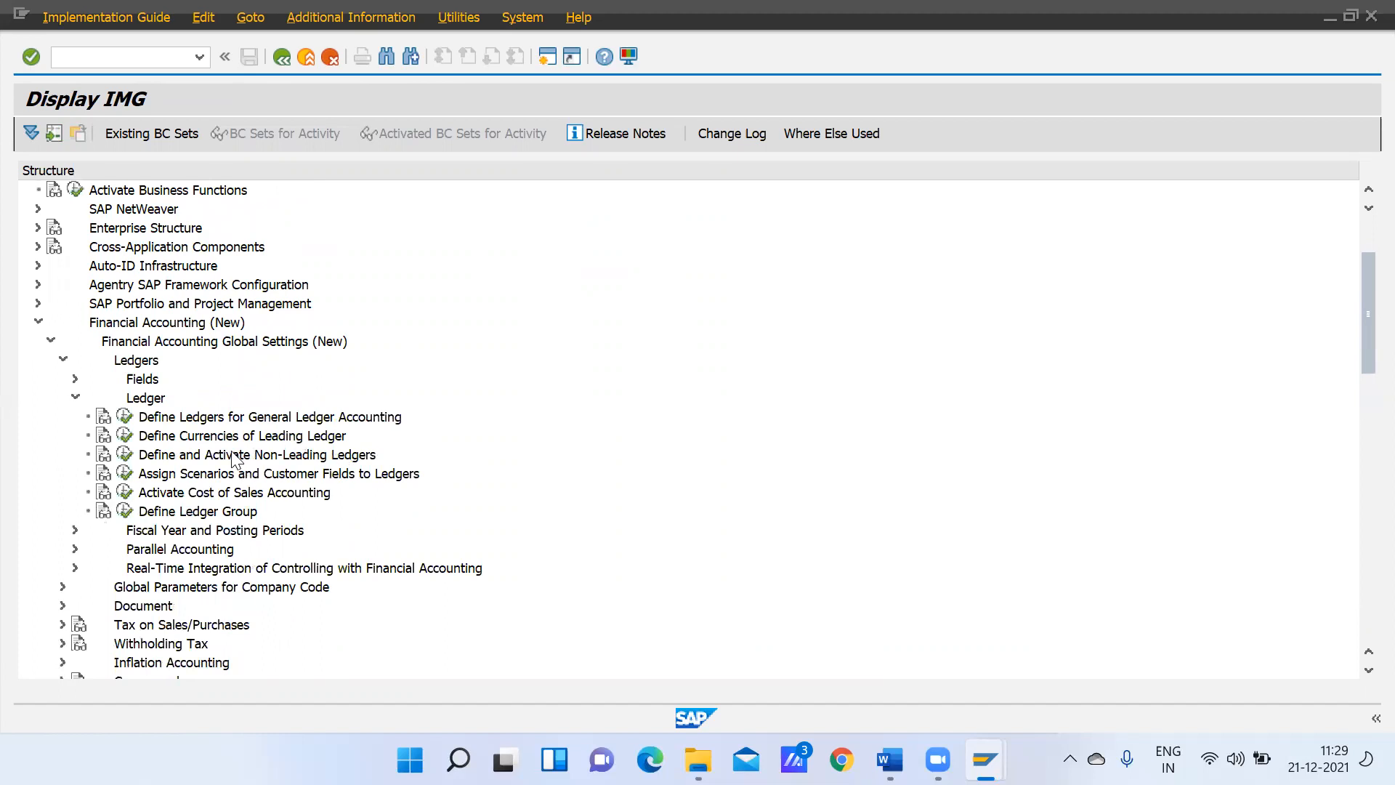
click(212, 419)
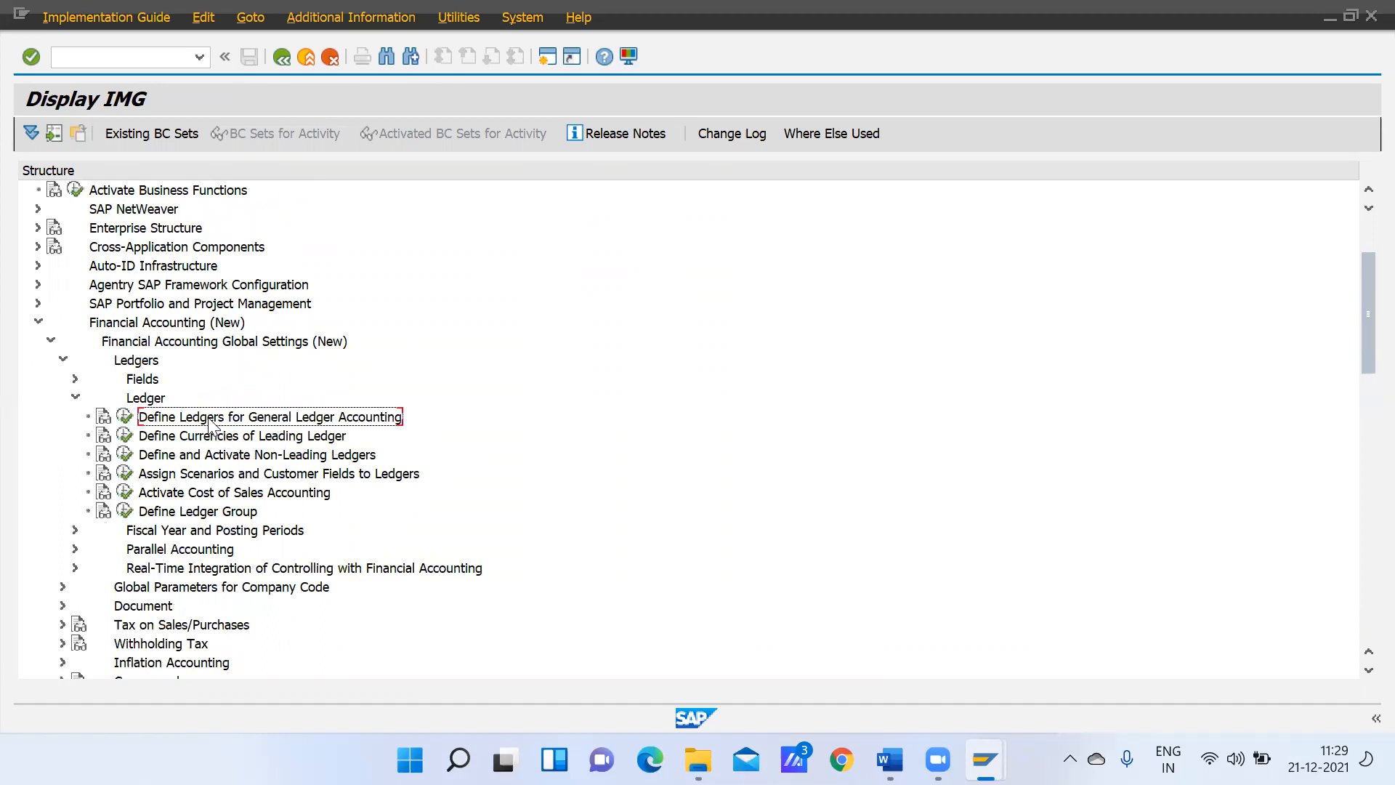
click(75, 398)
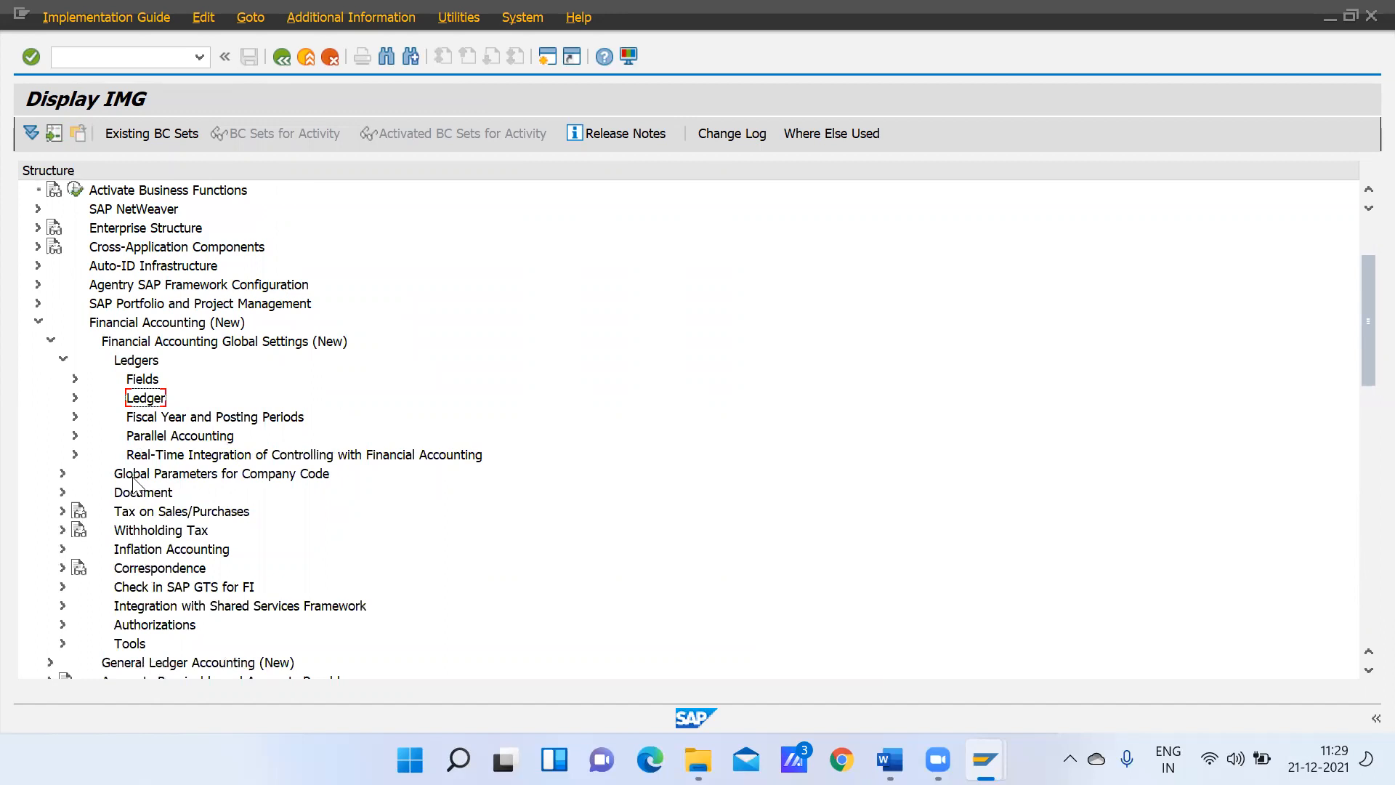
click(63, 360)
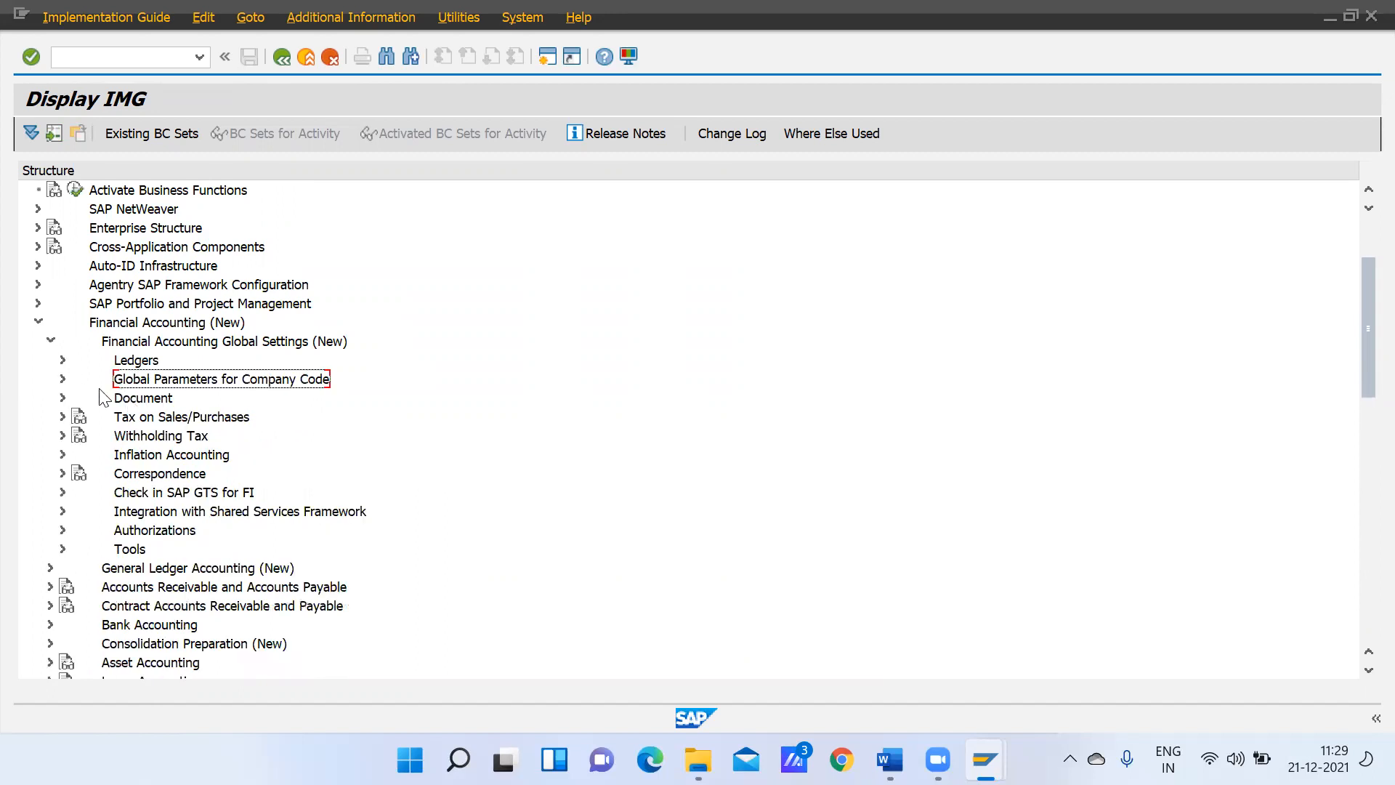
Check the Global Parameters for Company Code activities and expand the Document node of the global settings
click(63, 379)
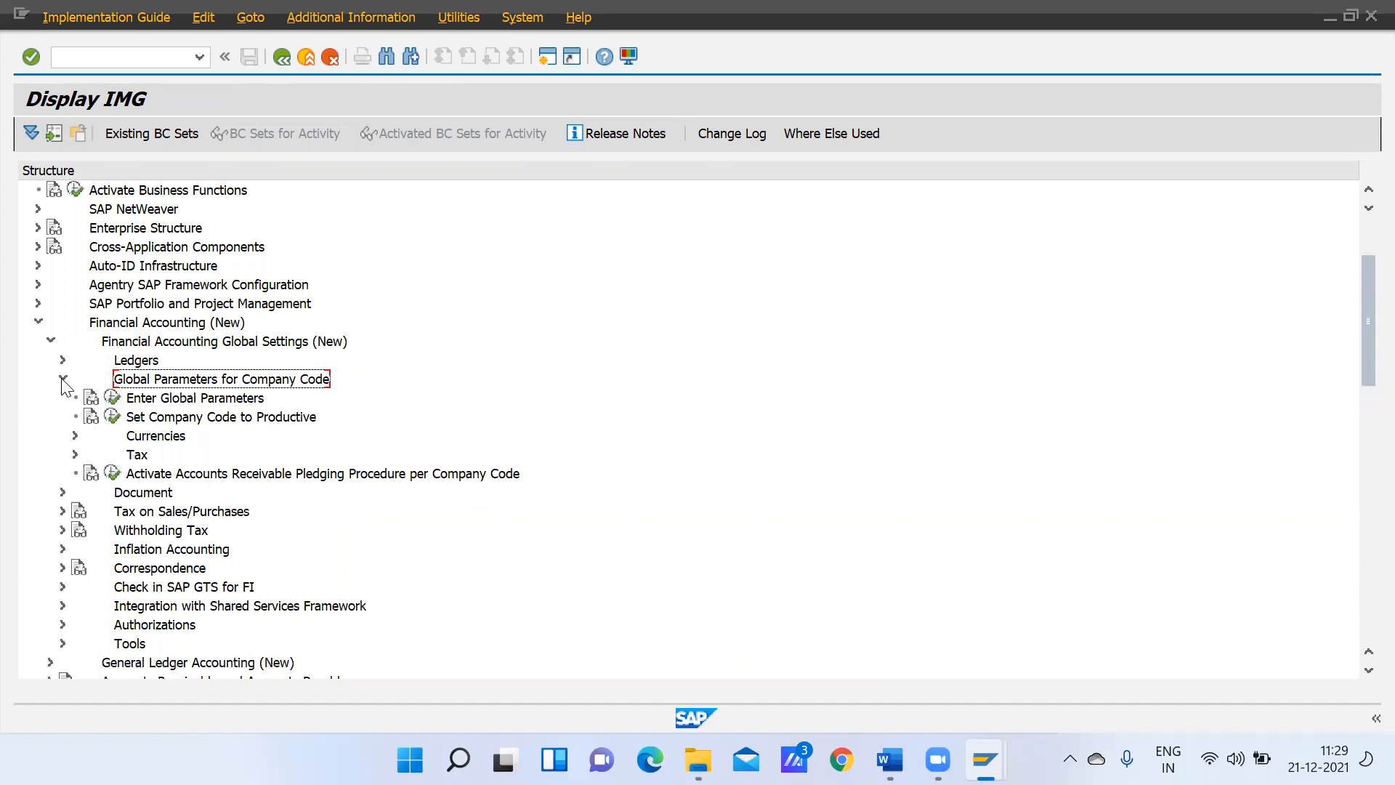
click(63, 378)
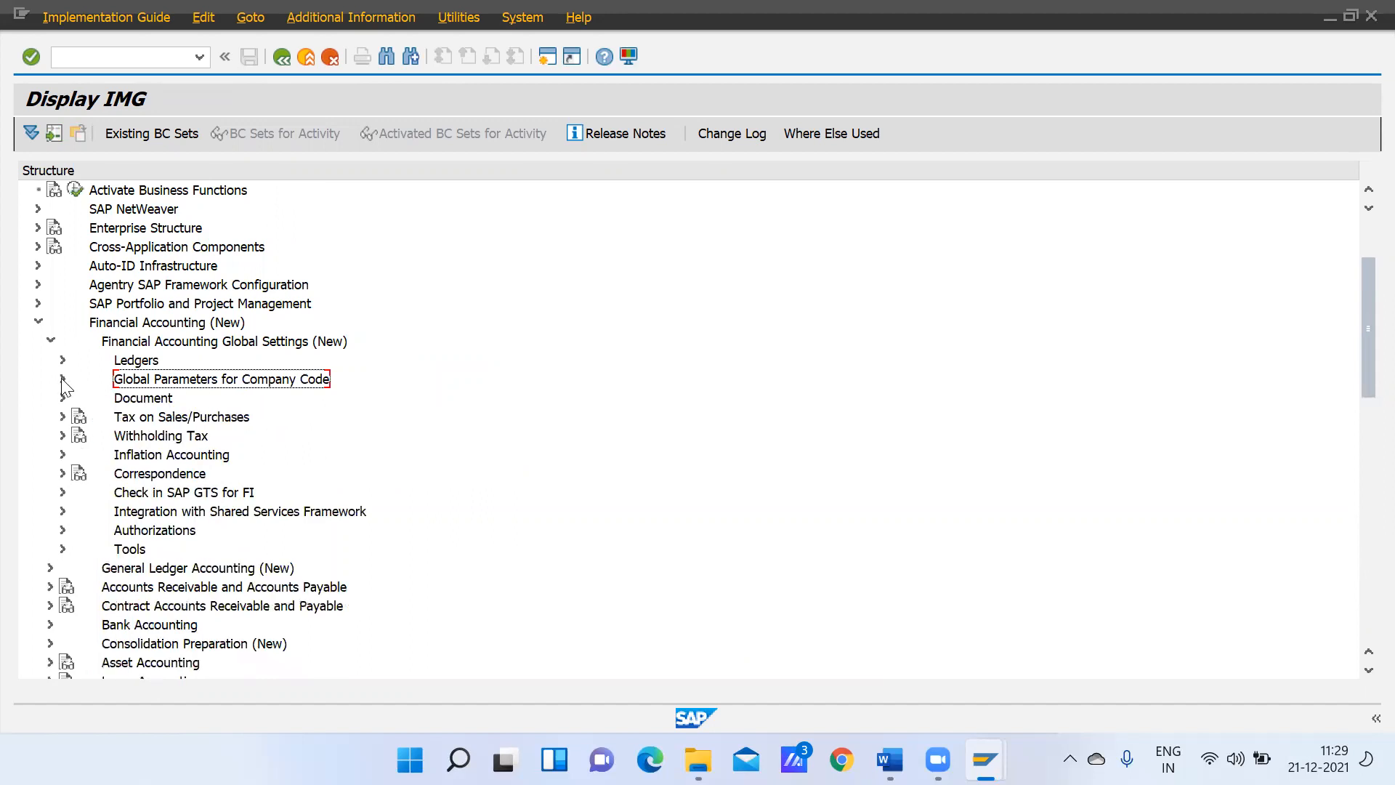
click(62, 397)
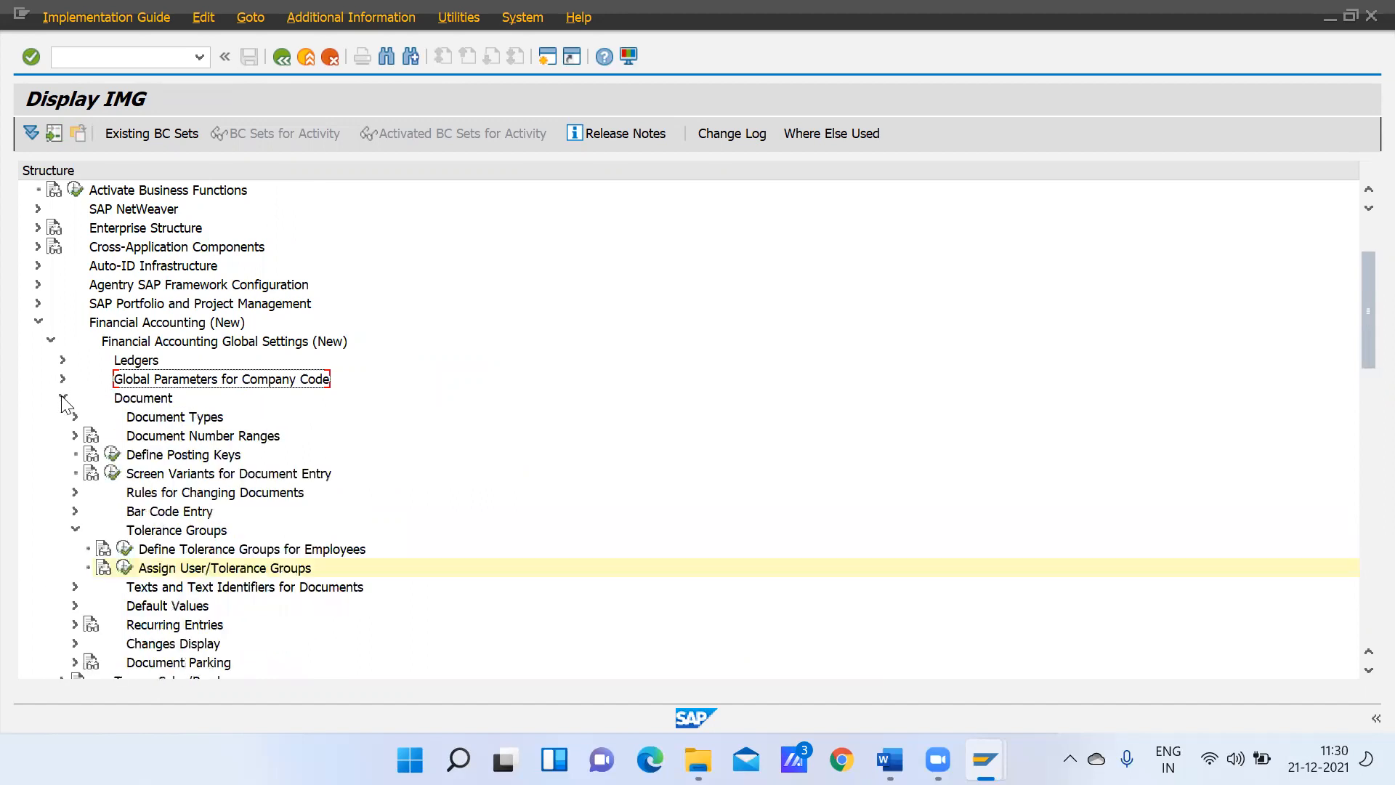
Collapse Financial Accounting Global Settings (New) and expand Document Splitting under Business Transactions of General Ledger Accounting (New)
click(63, 398)
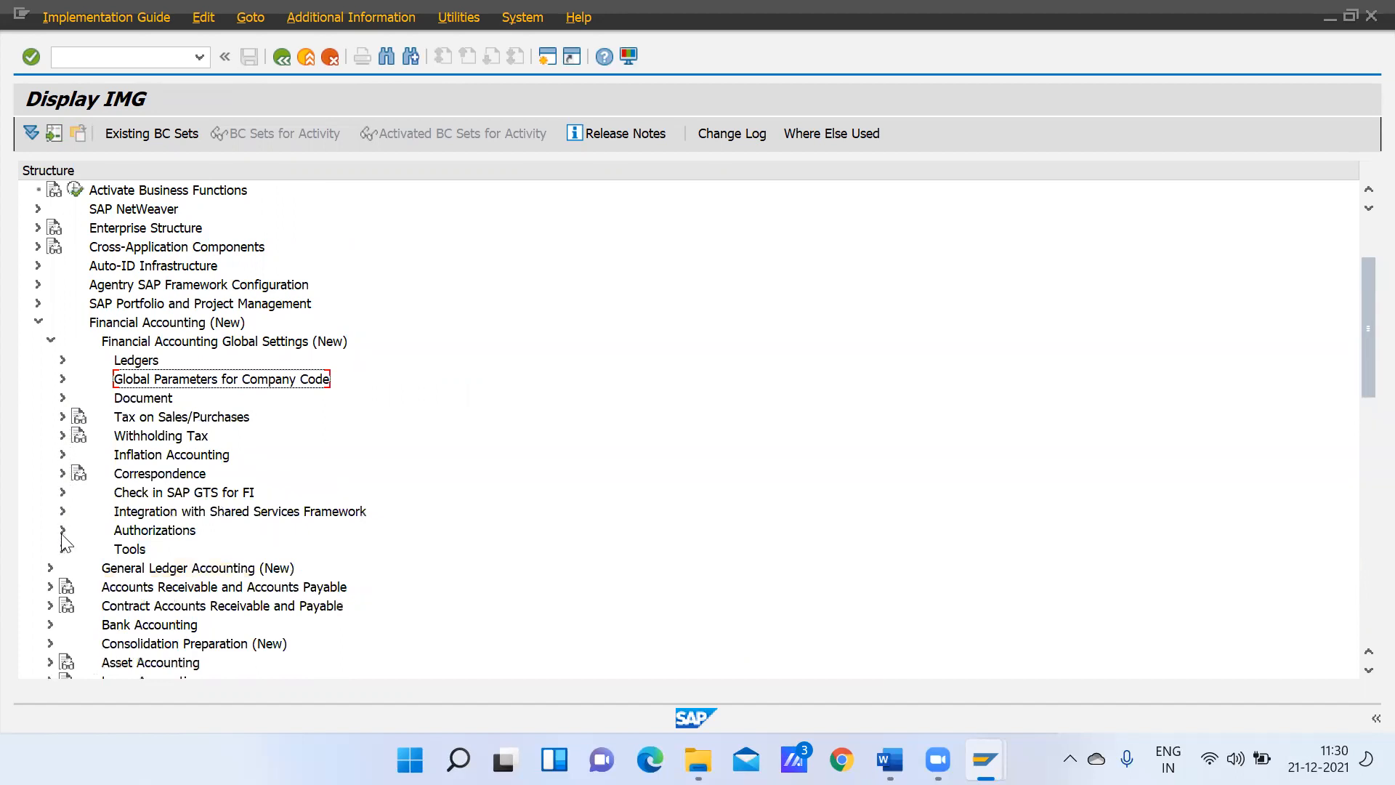
click(51, 342)
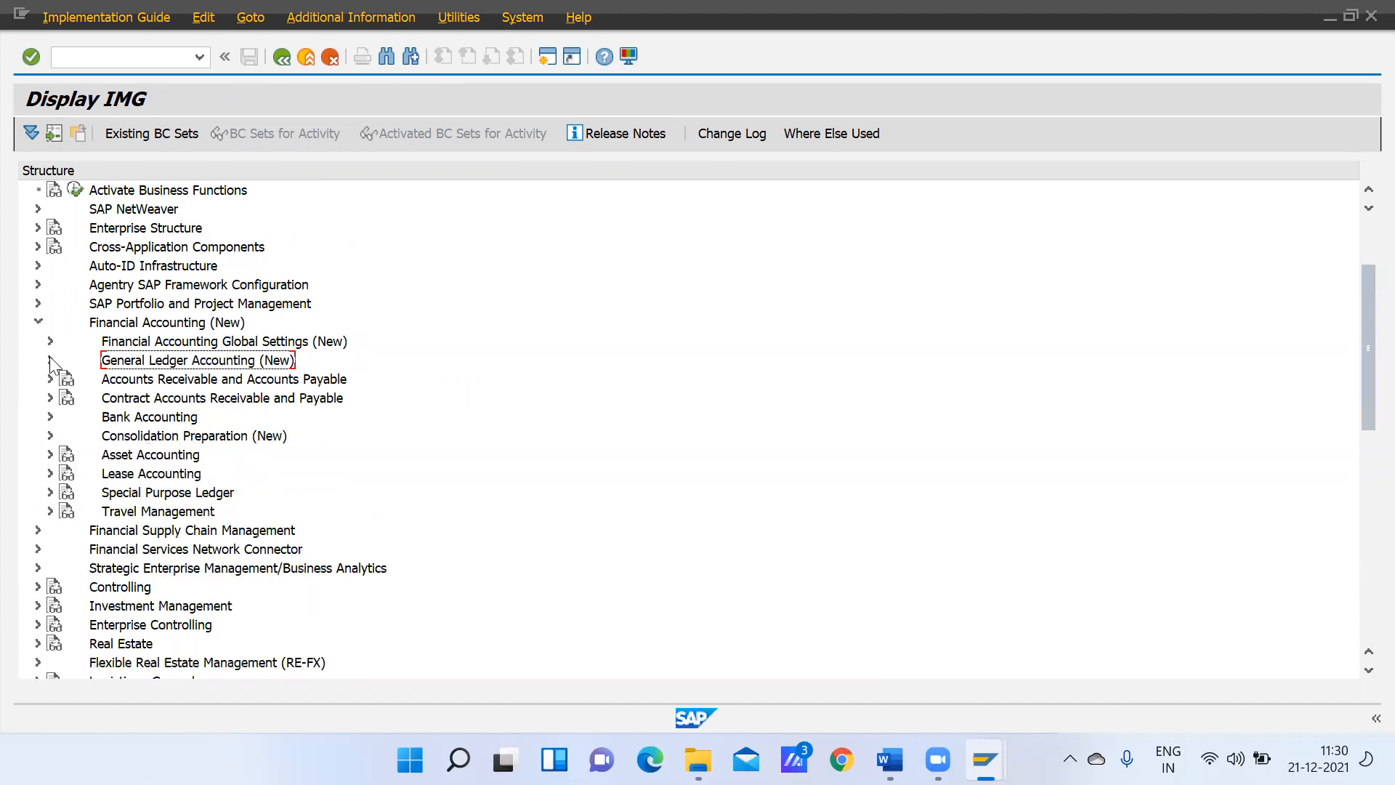
click(50, 360)
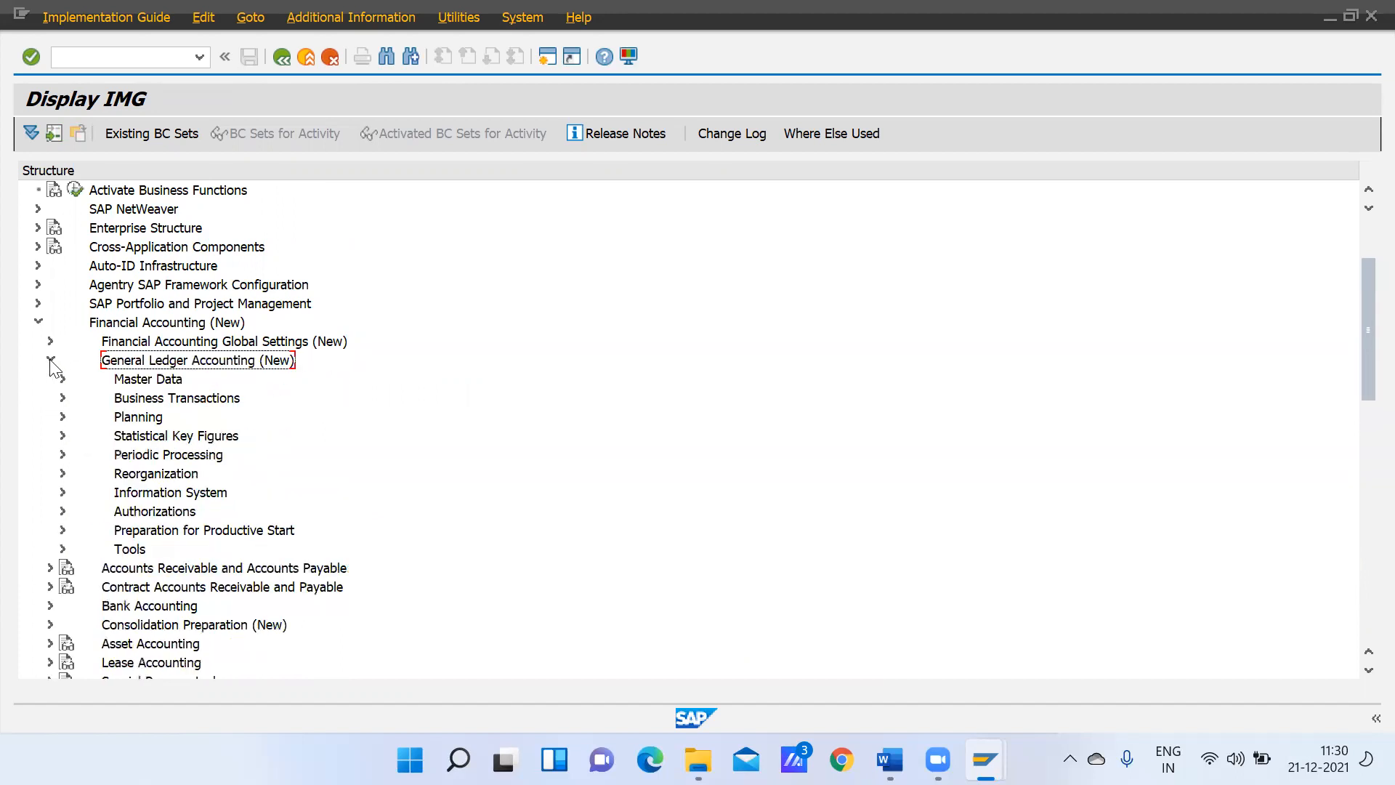
click(62, 397)
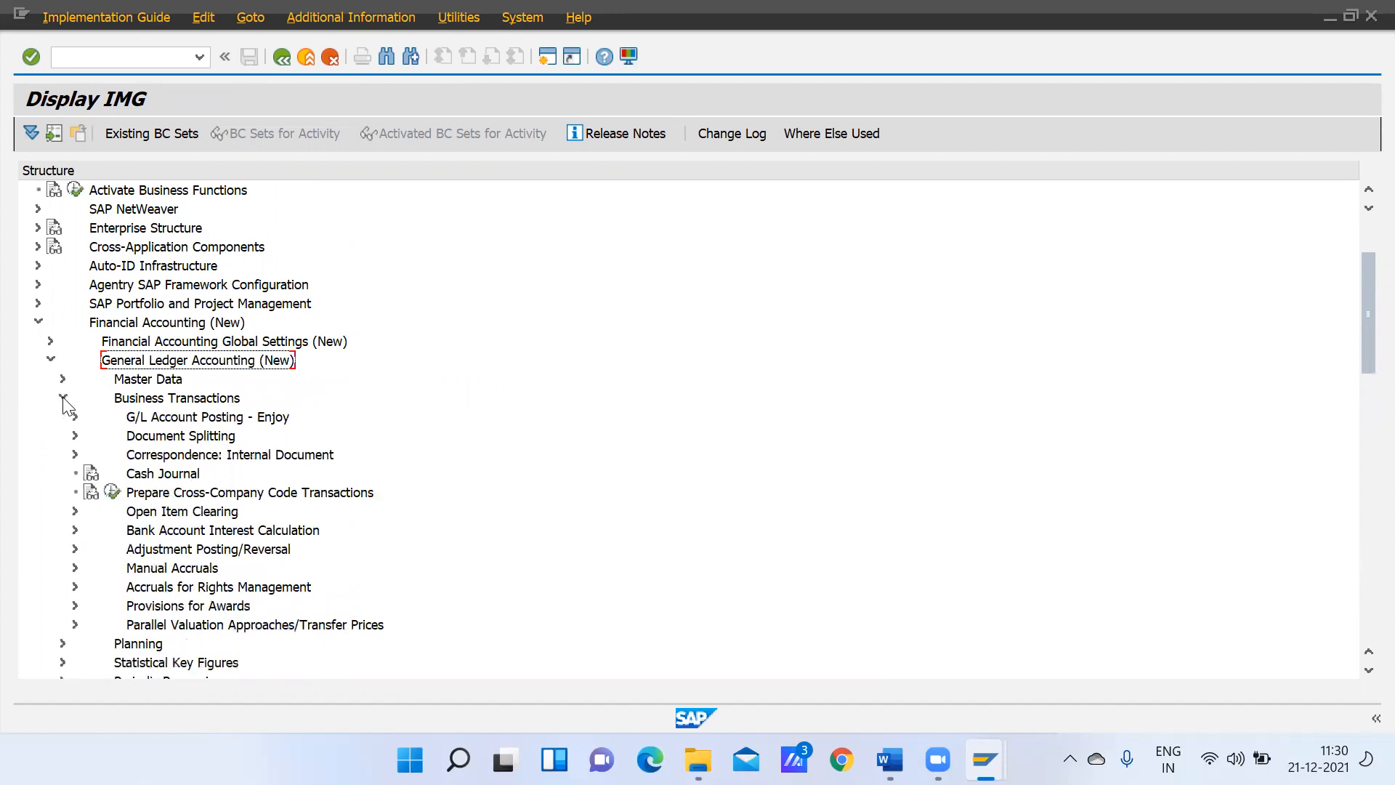
click(166, 439)
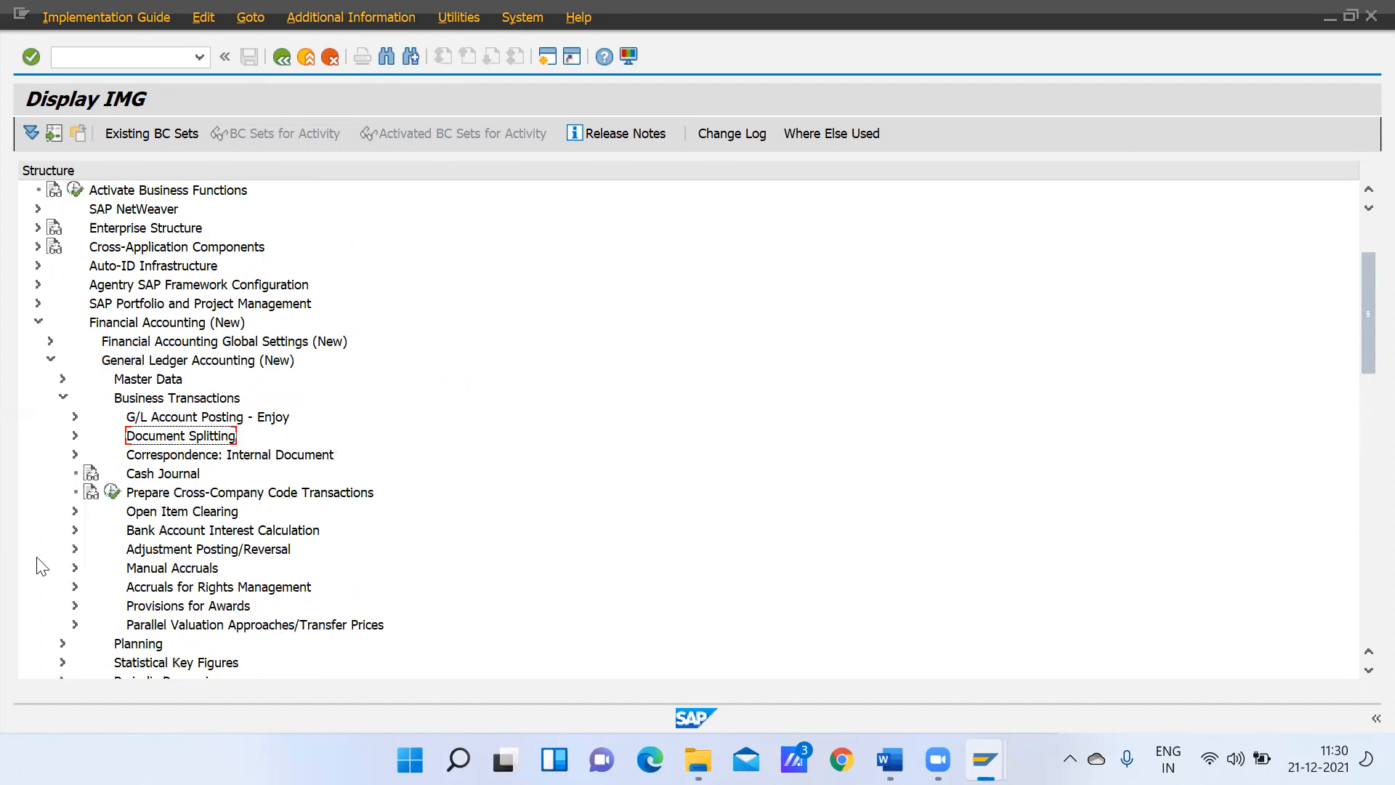
click(75, 434)
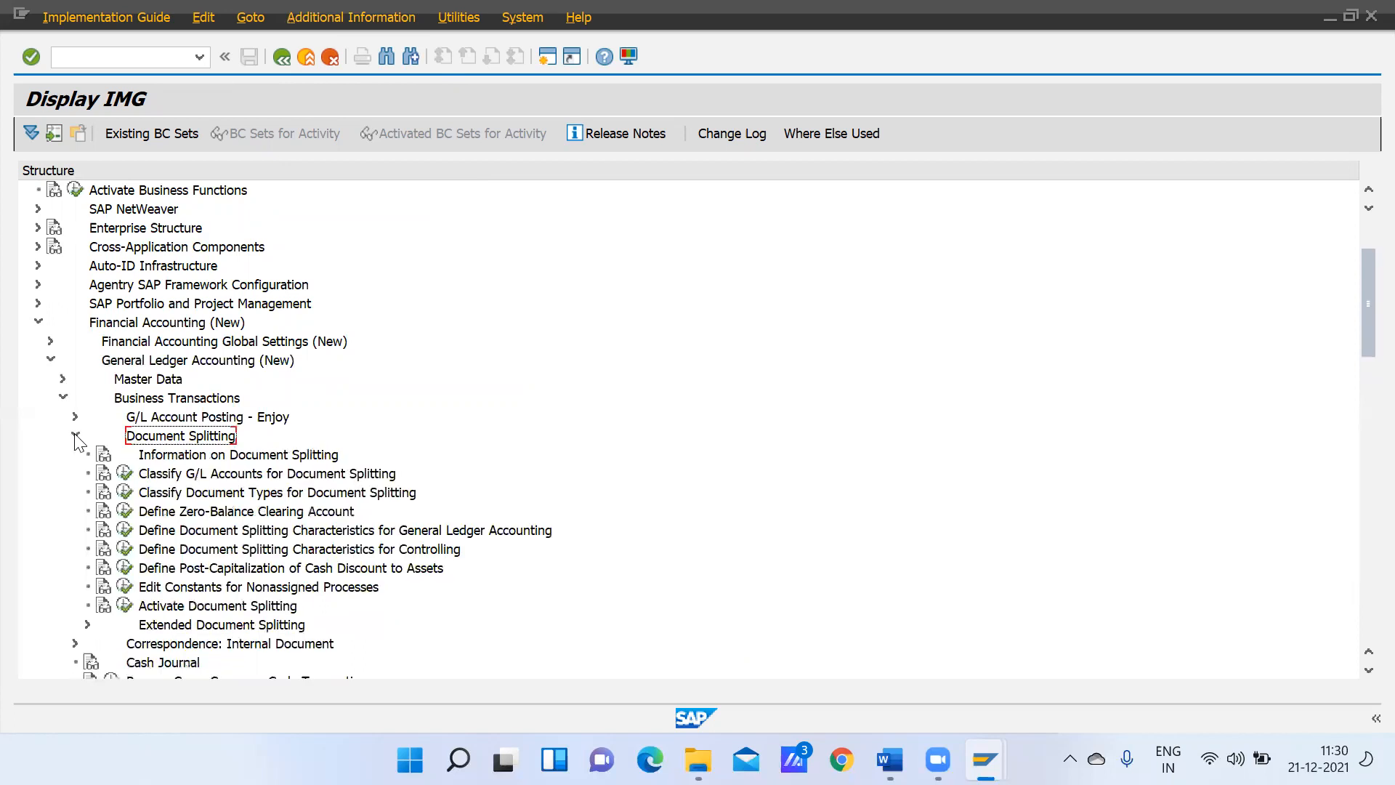
Open Classify G/L Accounts for Document Splitting for chart of accounts GCOA
click(197, 480)
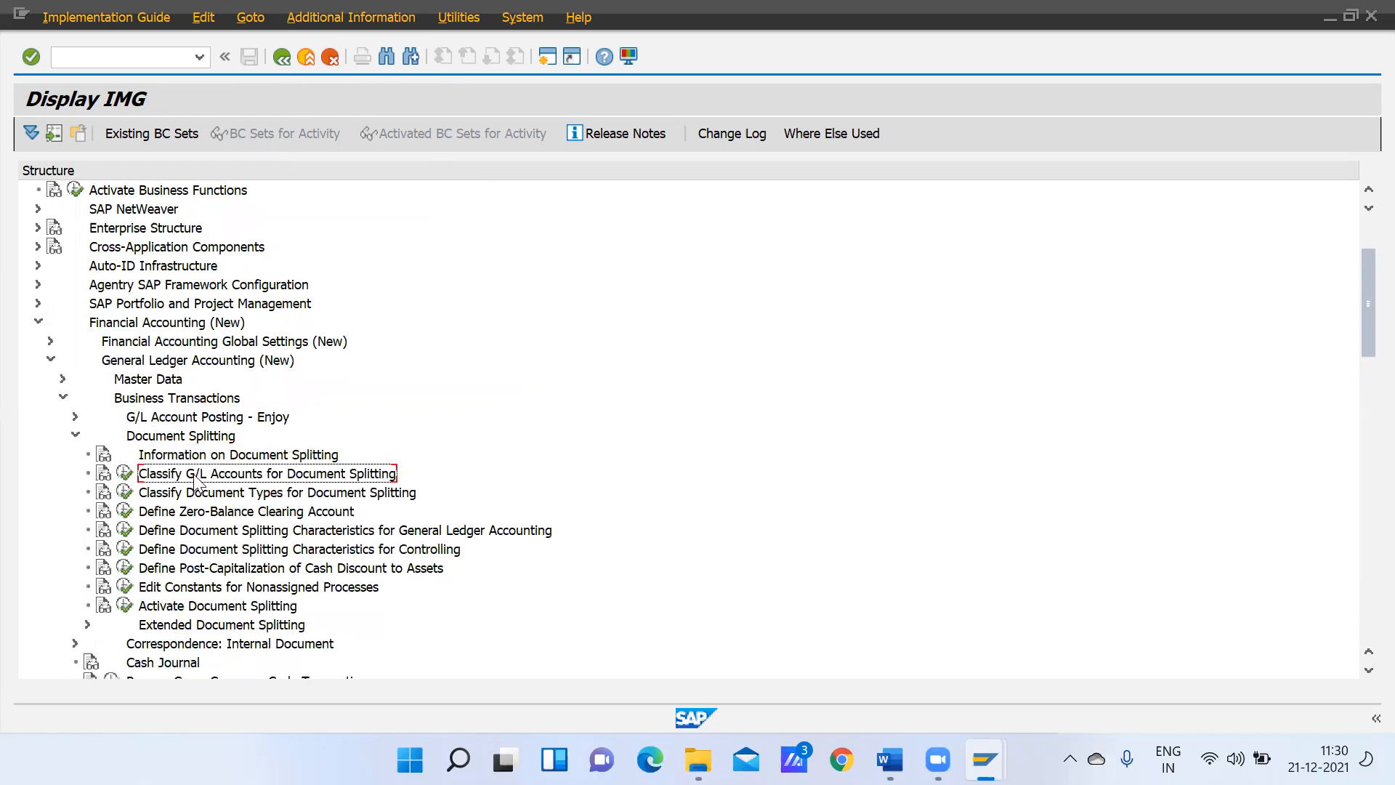
click(124, 473)
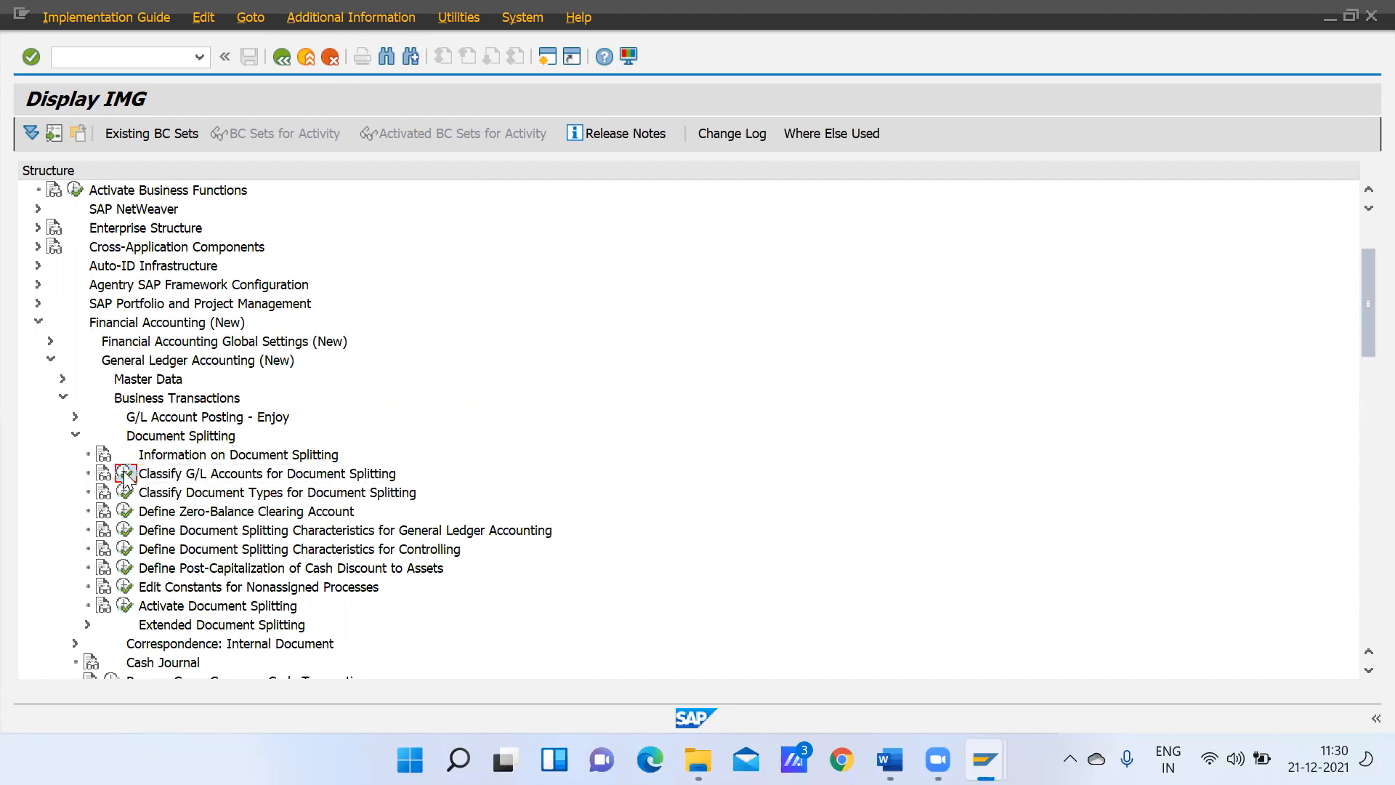
text(gcoa)
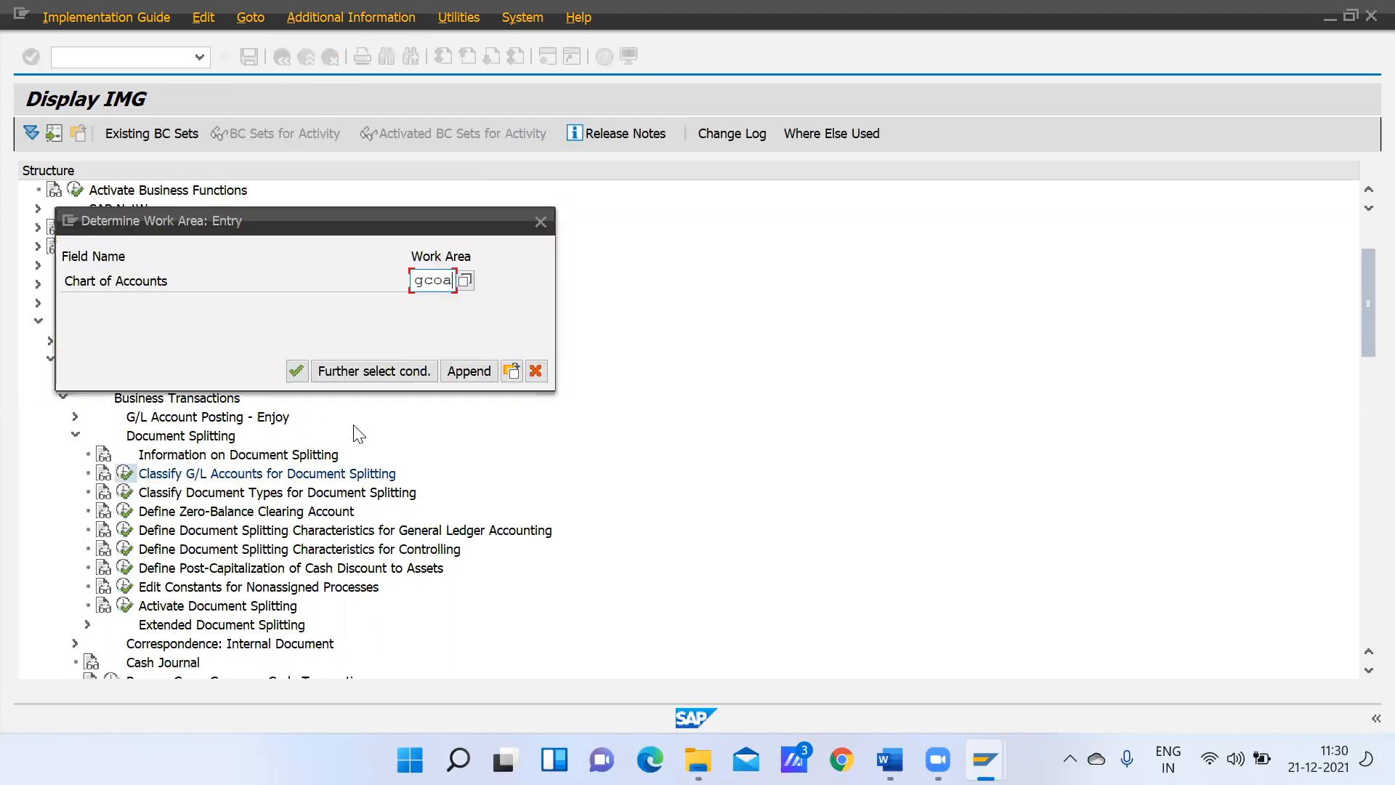
key(Return)
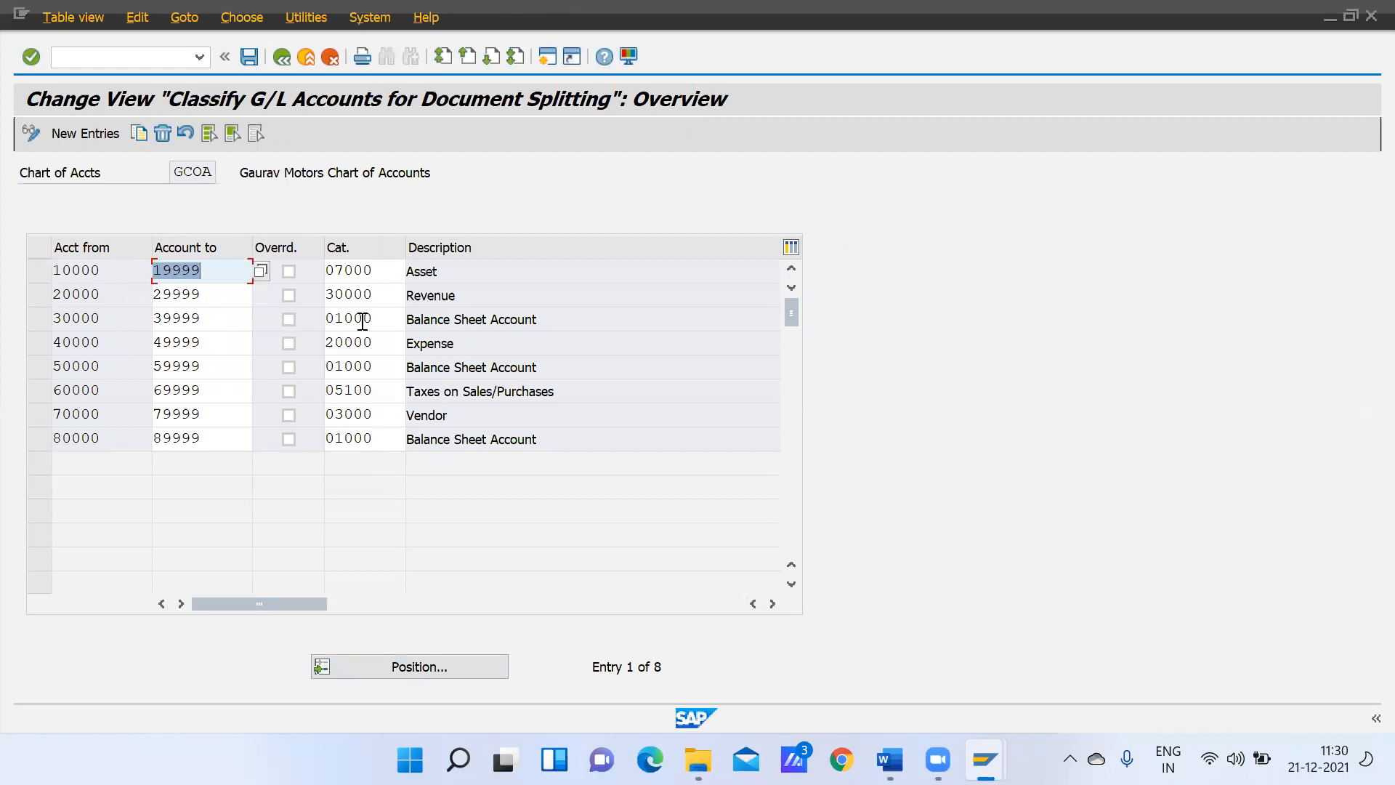
Check the item categories available for the Asset account range, close the list unchanged and return to the IMG structure
click(386, 267)
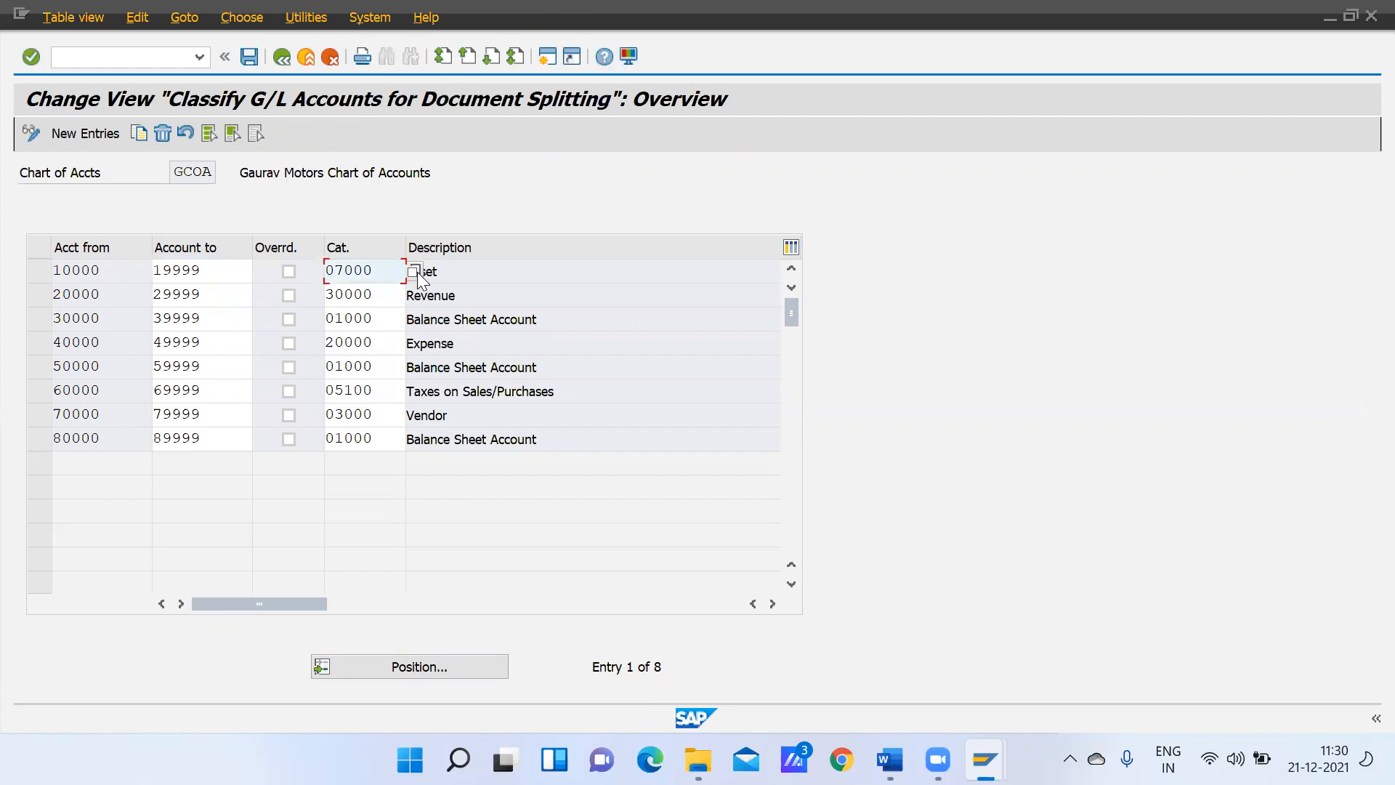
click(415, 273)
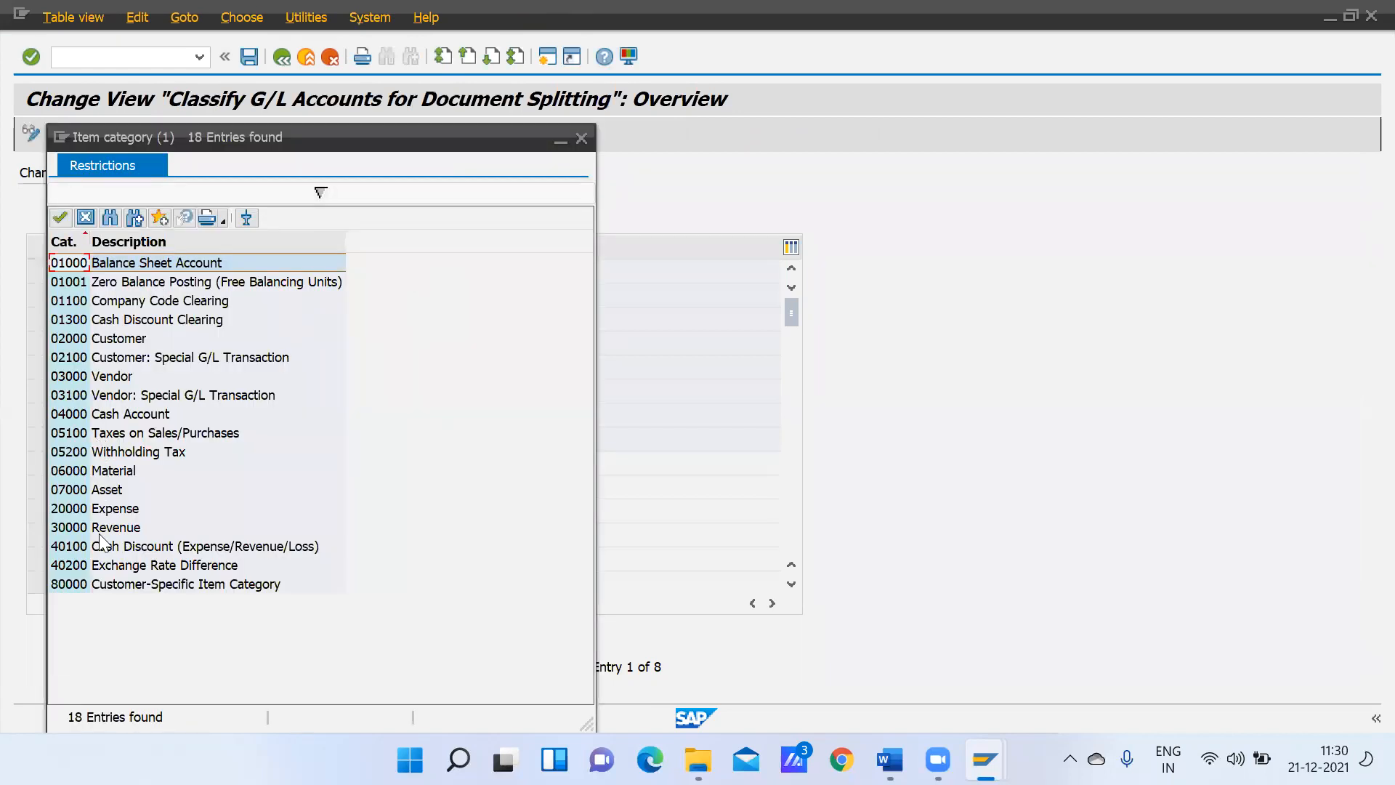
click(581, 138)
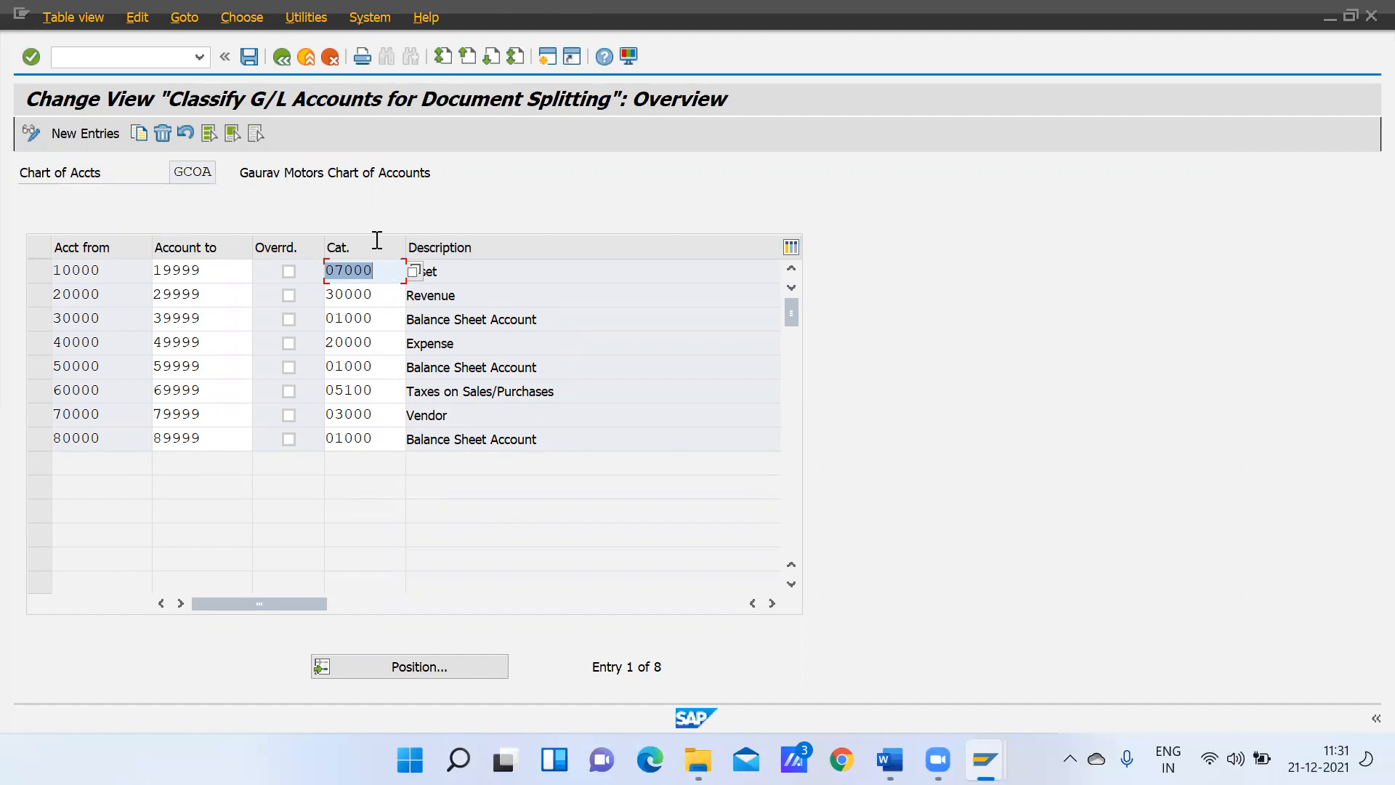
click(283, 57)
Review Classify Document Types for Document Splitting, marking document types KZ, DZ and DR, and return to the IMG structure
click(193, 494)
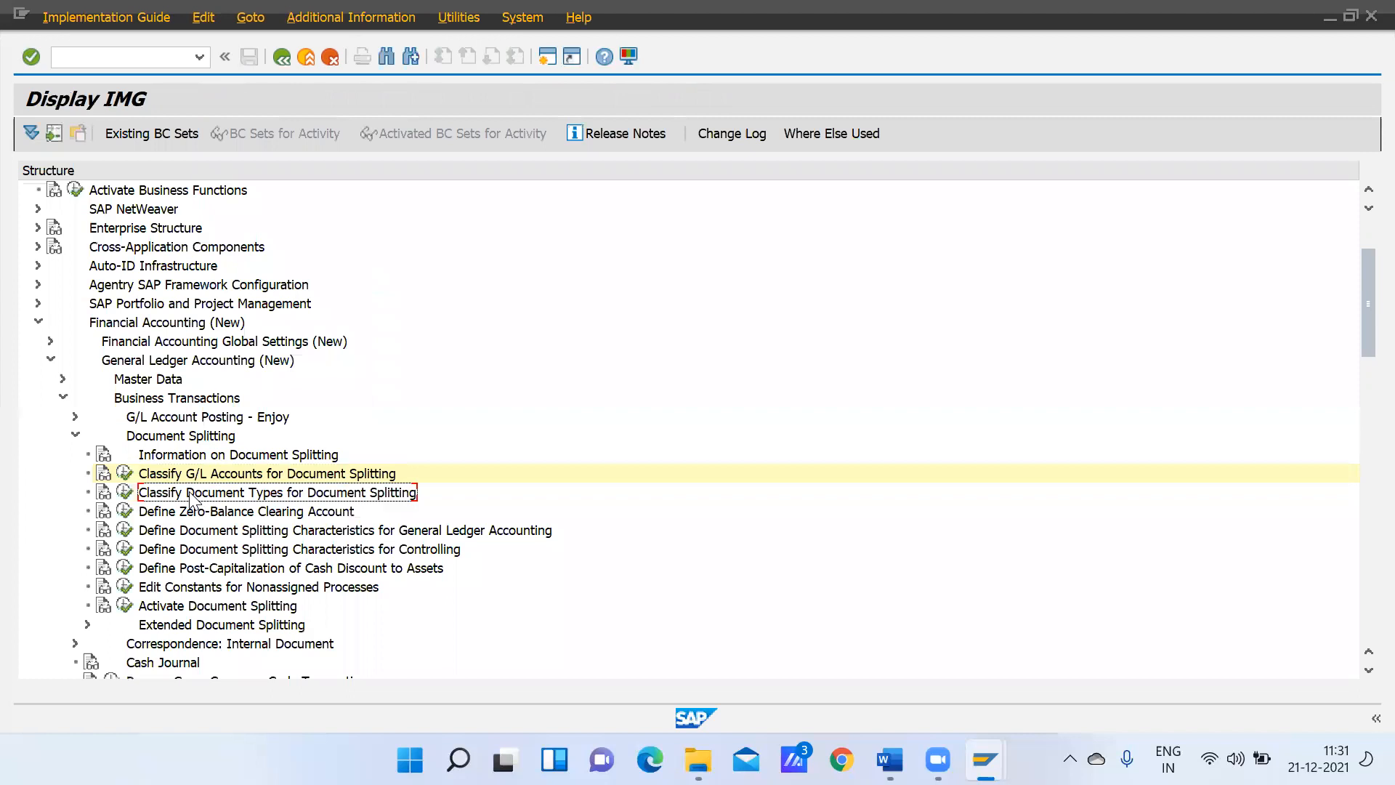
click(126, 495)
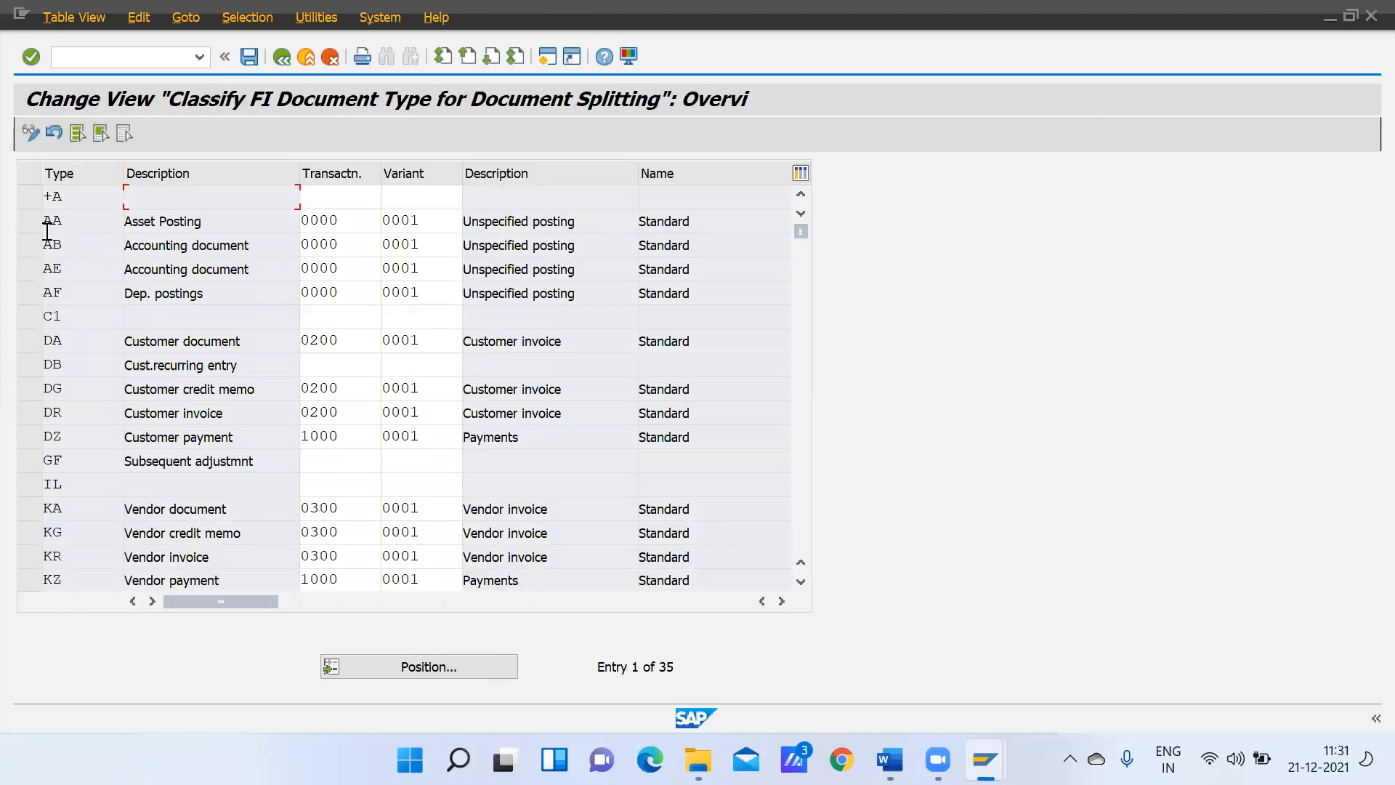
click(29, 581)
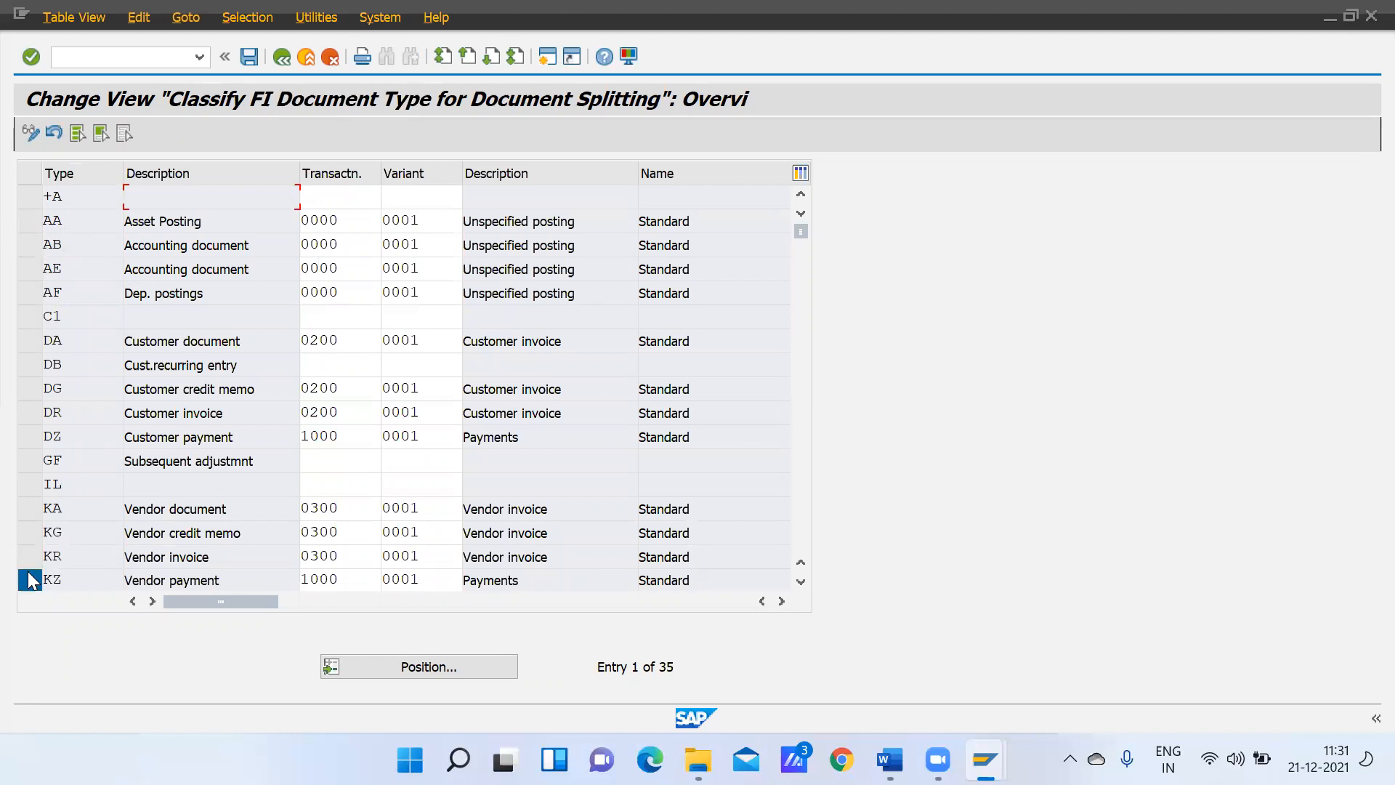
click(27, 437)
click(28, 412)
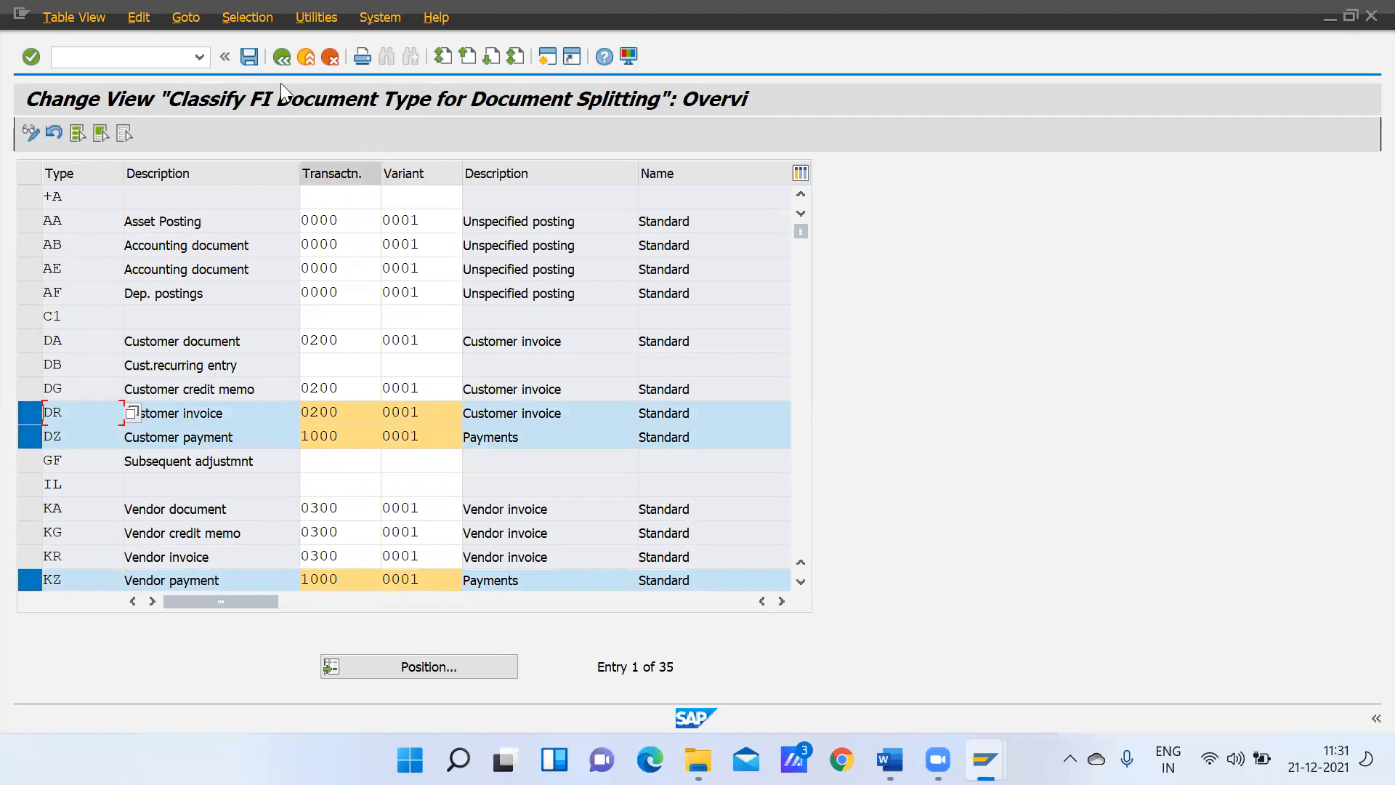
click(281, 58)
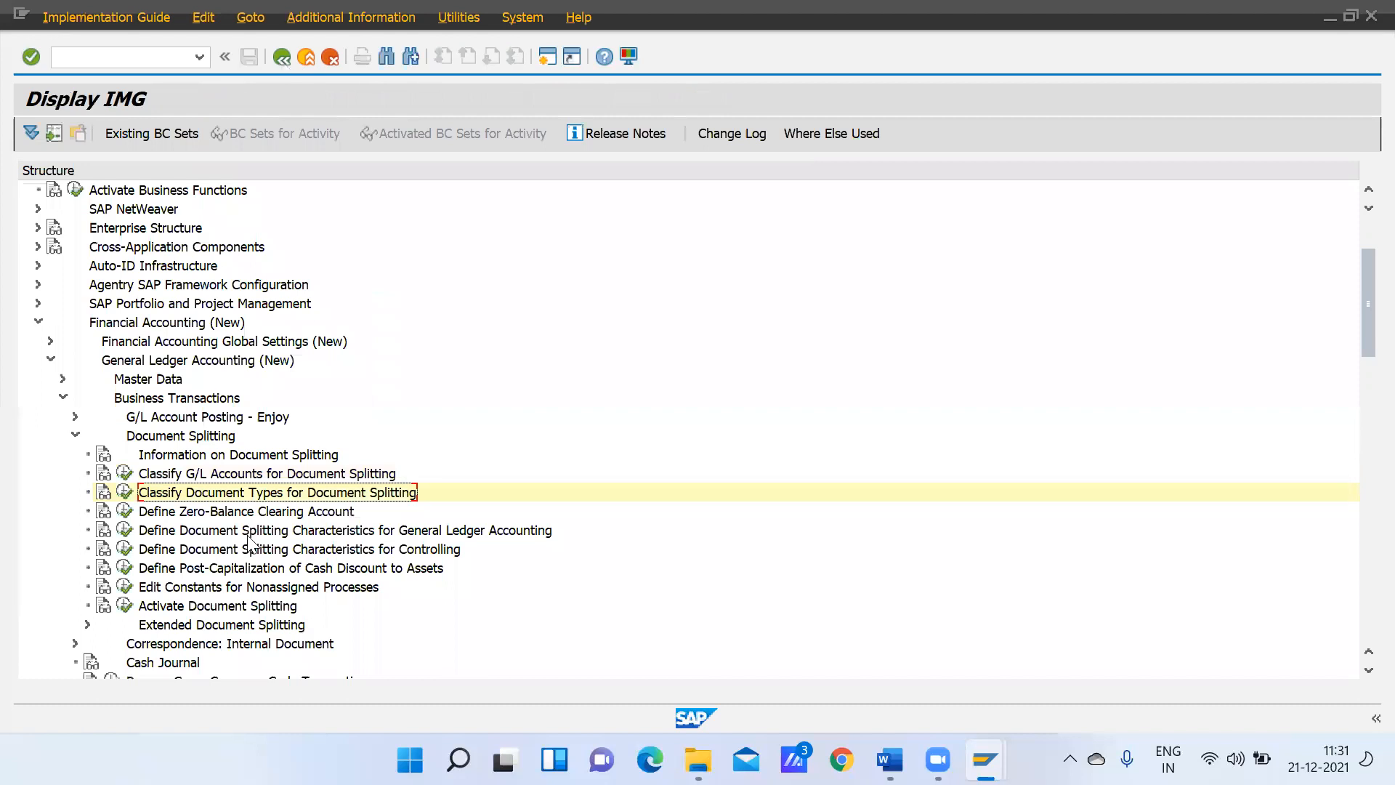
Open Define Zero-Balance Clearing Account and set the chart of accounts to GCOA for its Accounts view
click(124, 511)
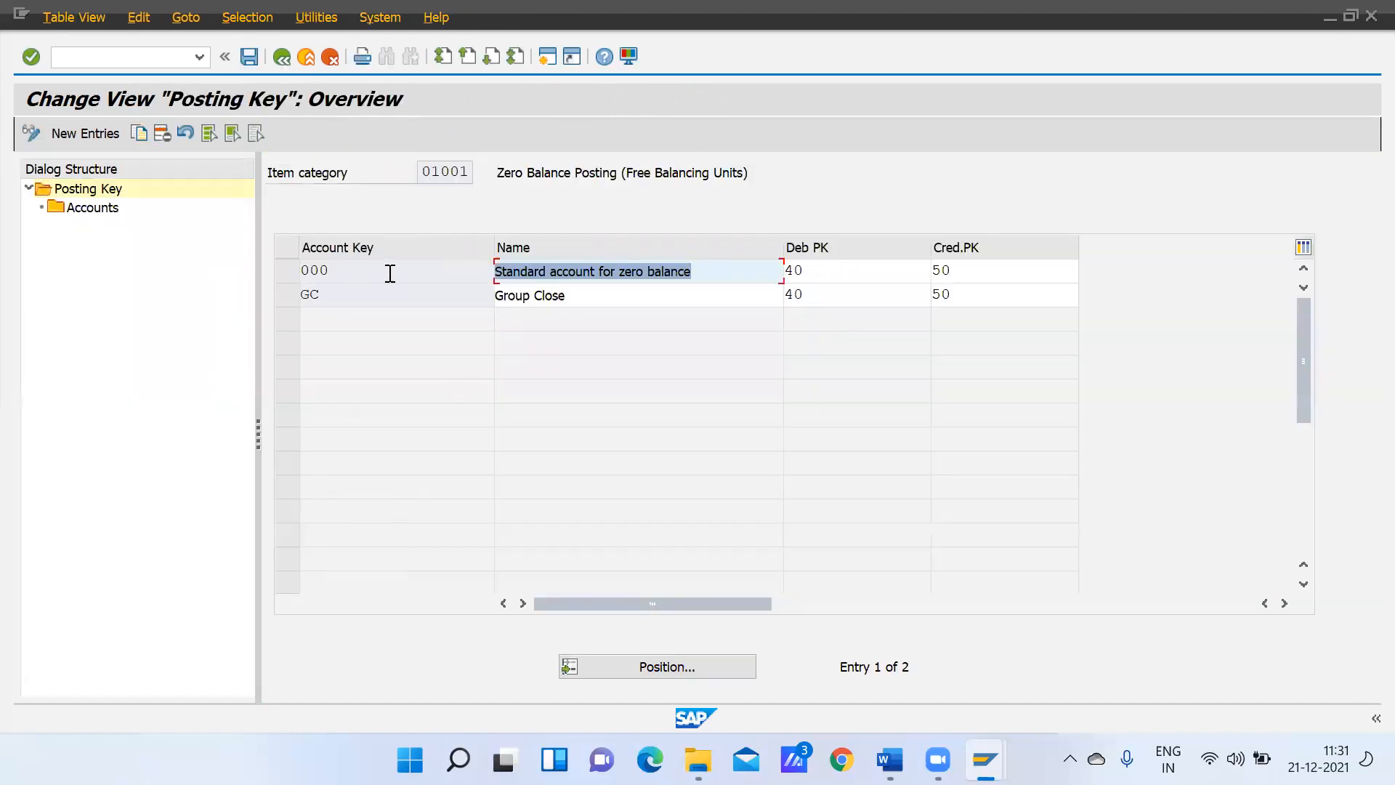
double_click(571, 270)
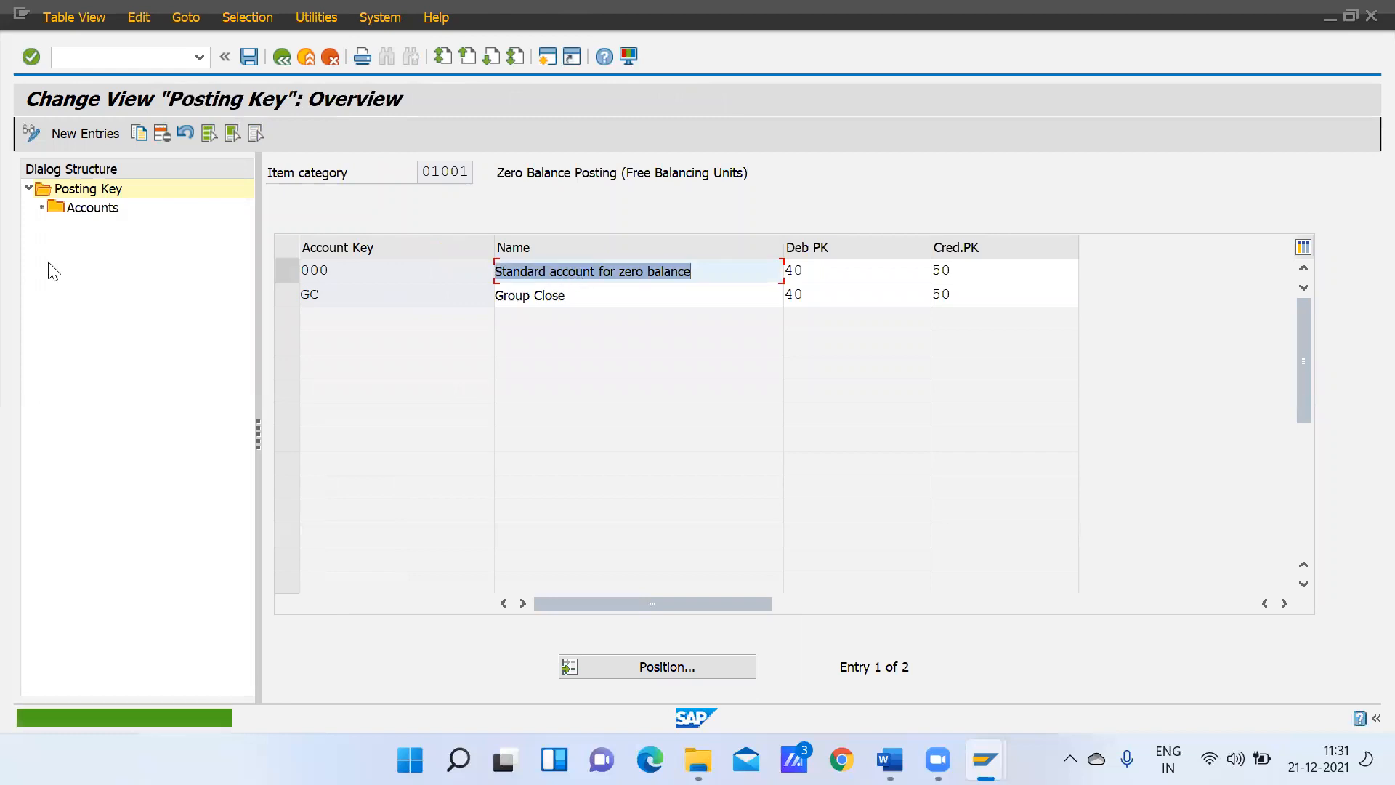
double_click(80, 209)
key(Tab)
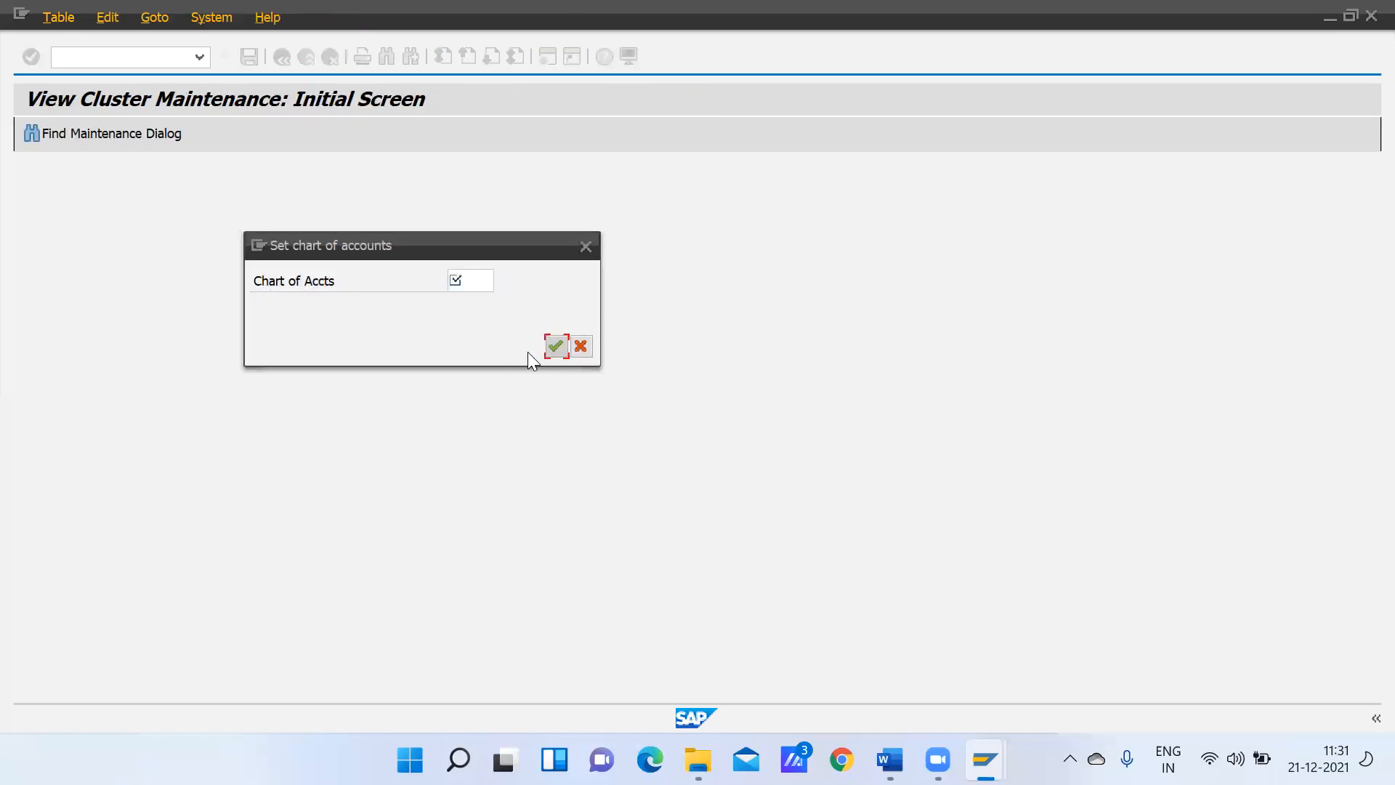
click(485, 282)
text(gcoa)
key(Return)
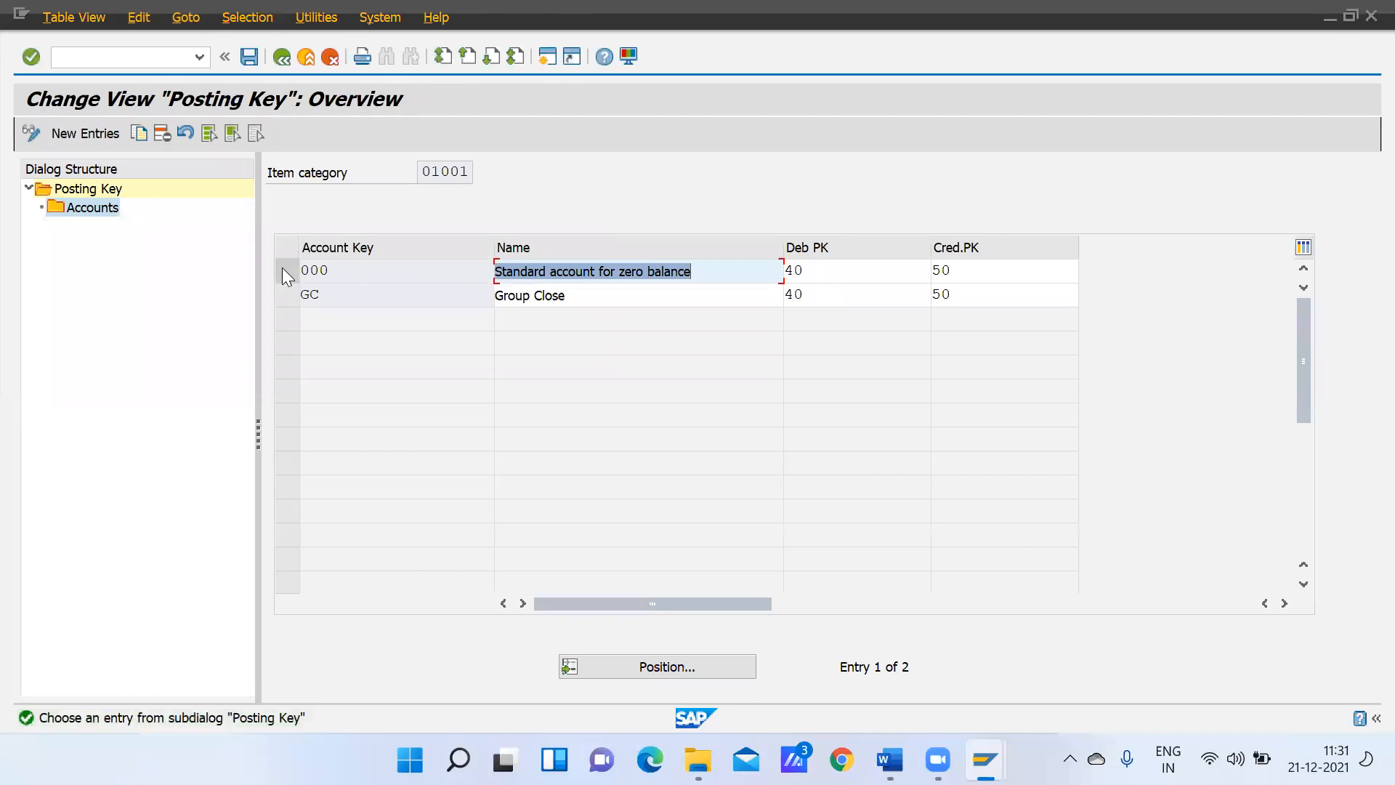
Display the G/L accounts assigned to account key 000, Standard account for zero balance
click(283, 270)
click(83, 208)
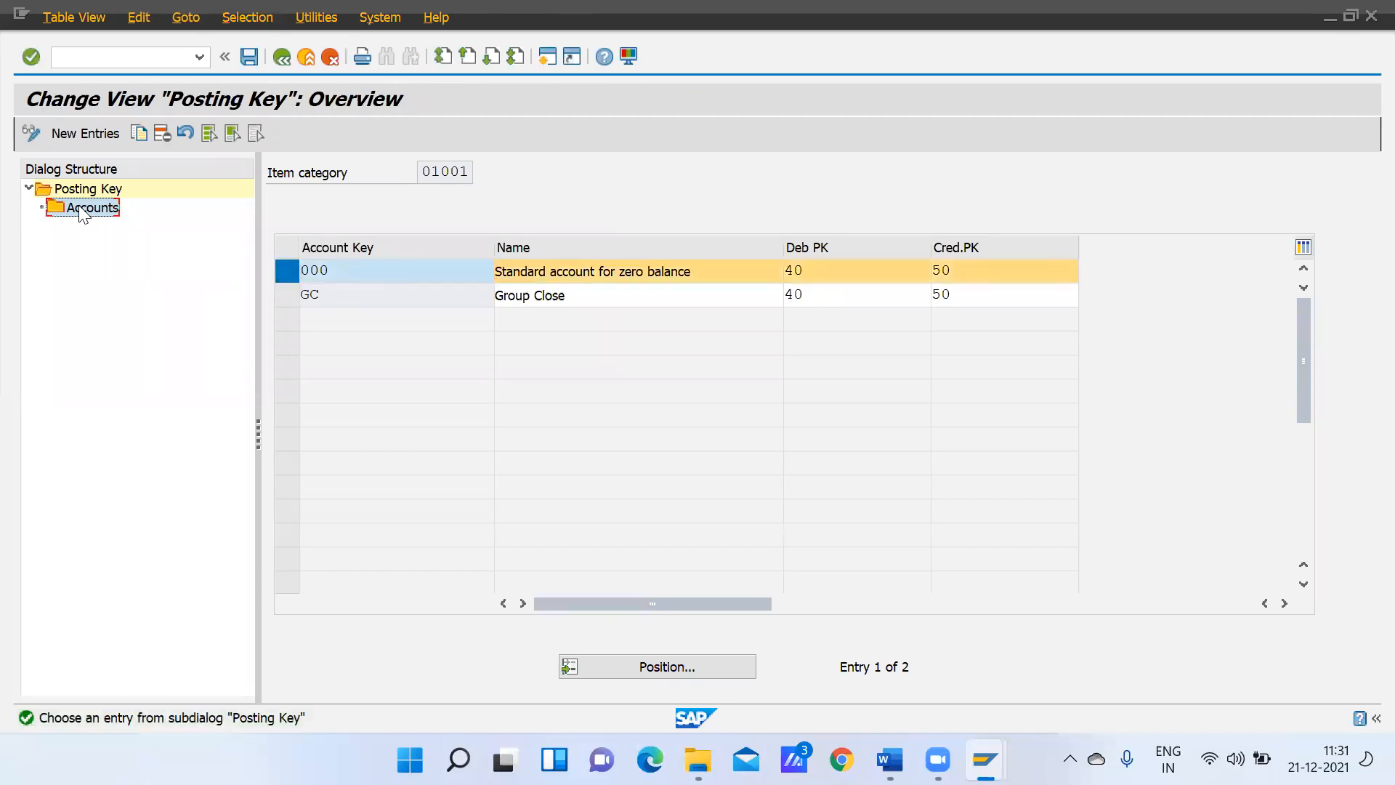
double_click(83, 209)
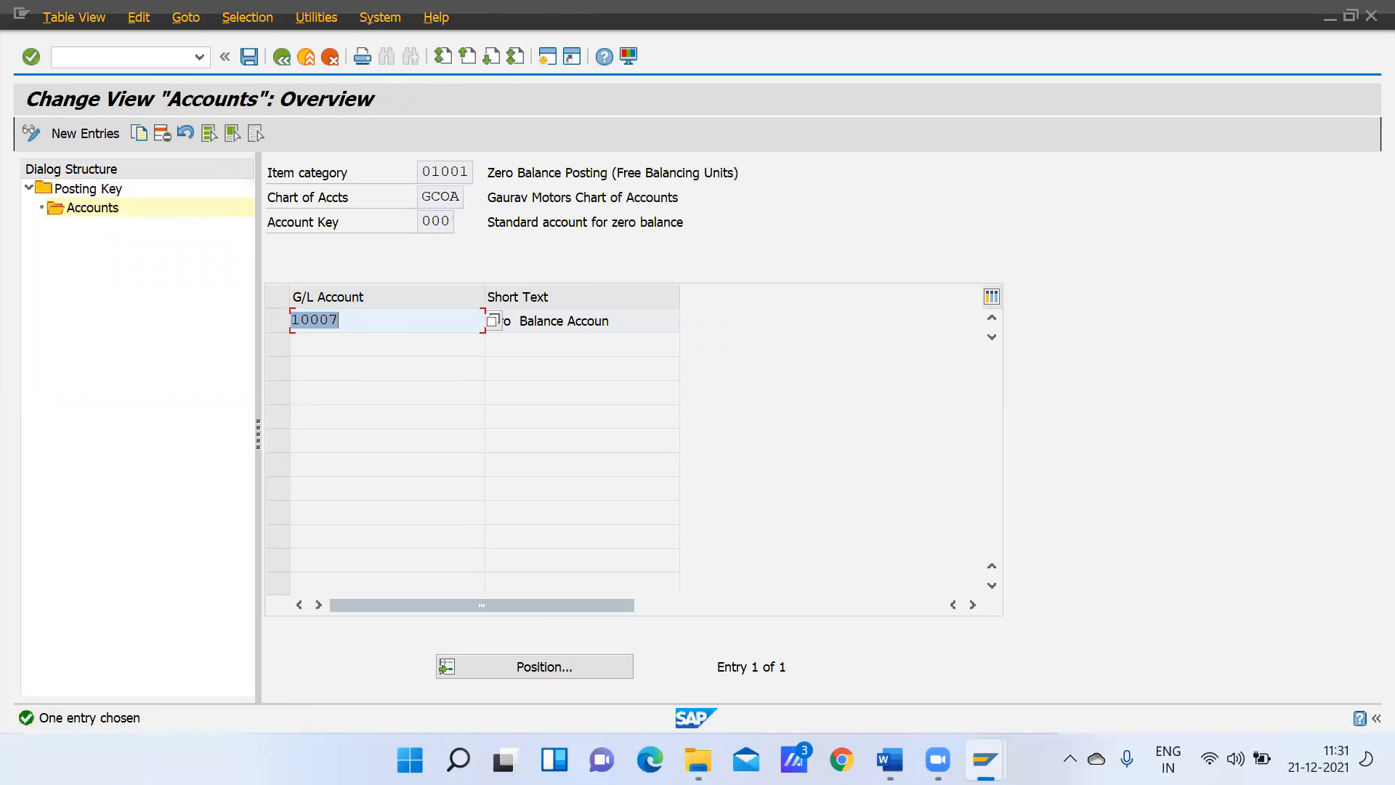
Open a new session from the G/L Account Groups window and start transaction FS00 in it
mouse_move(985, 759)
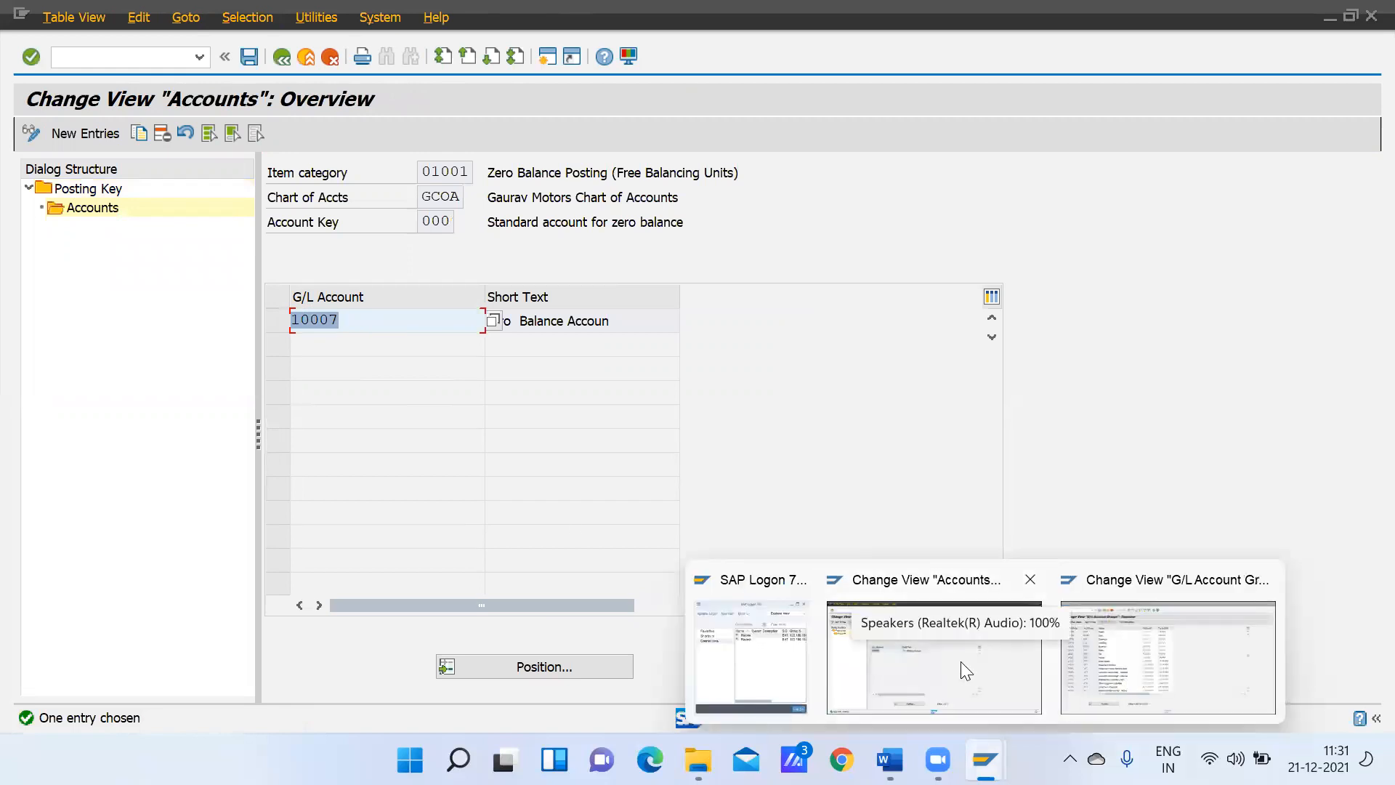
click(1085, 693)
click(548, 56)
text(fs)
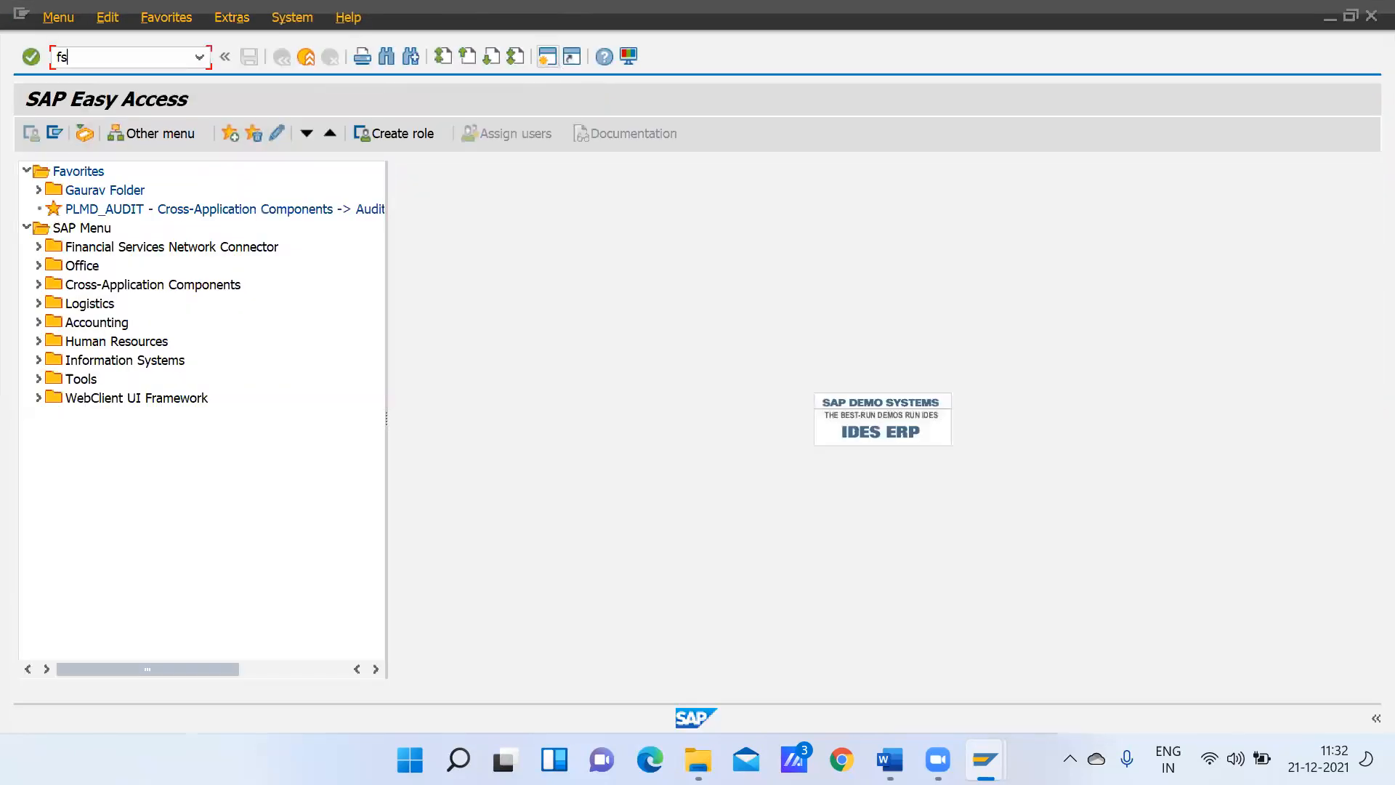
text(00)
key(Return)
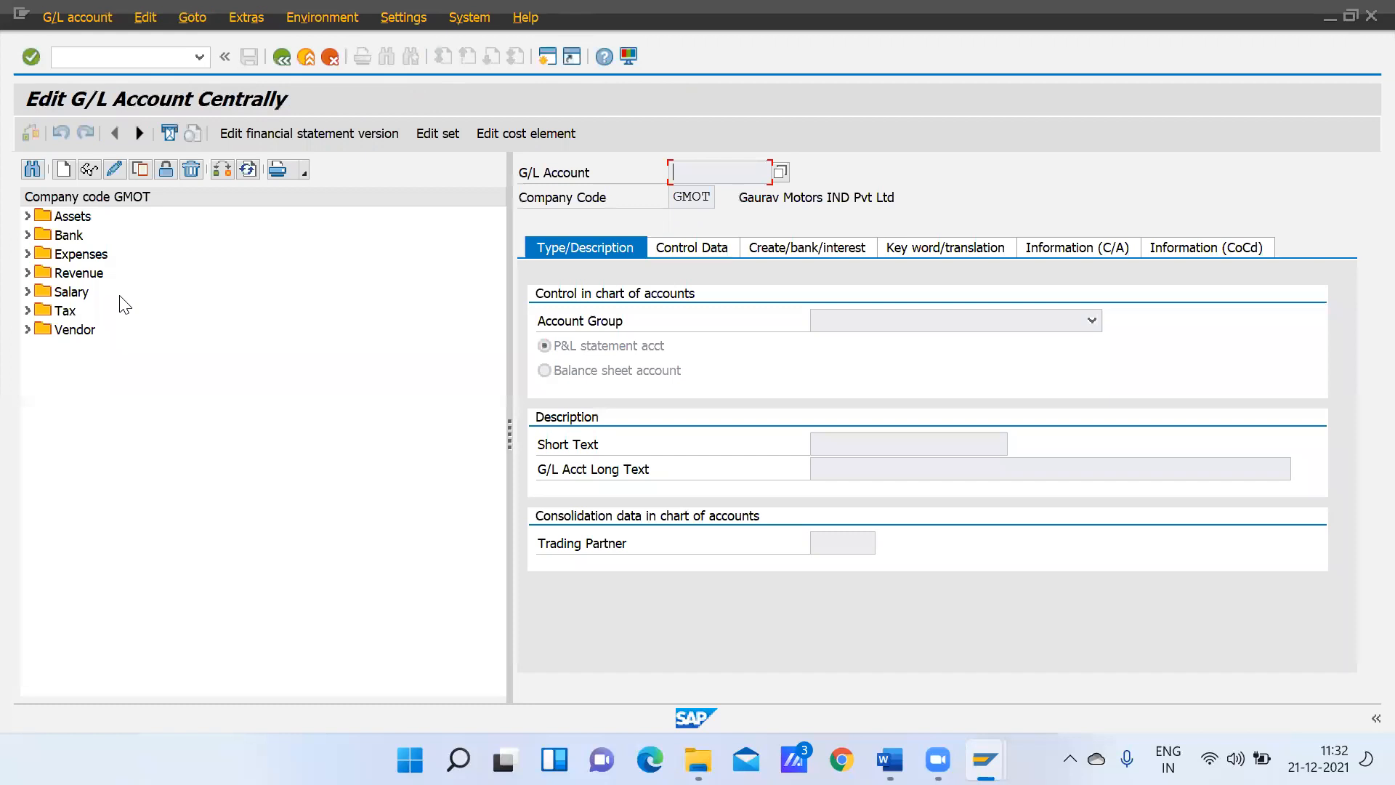
Examine the zero balance account's type, control data and field status under Assets, then return to the zero-balance clearing Accounts view
click(28, 216)
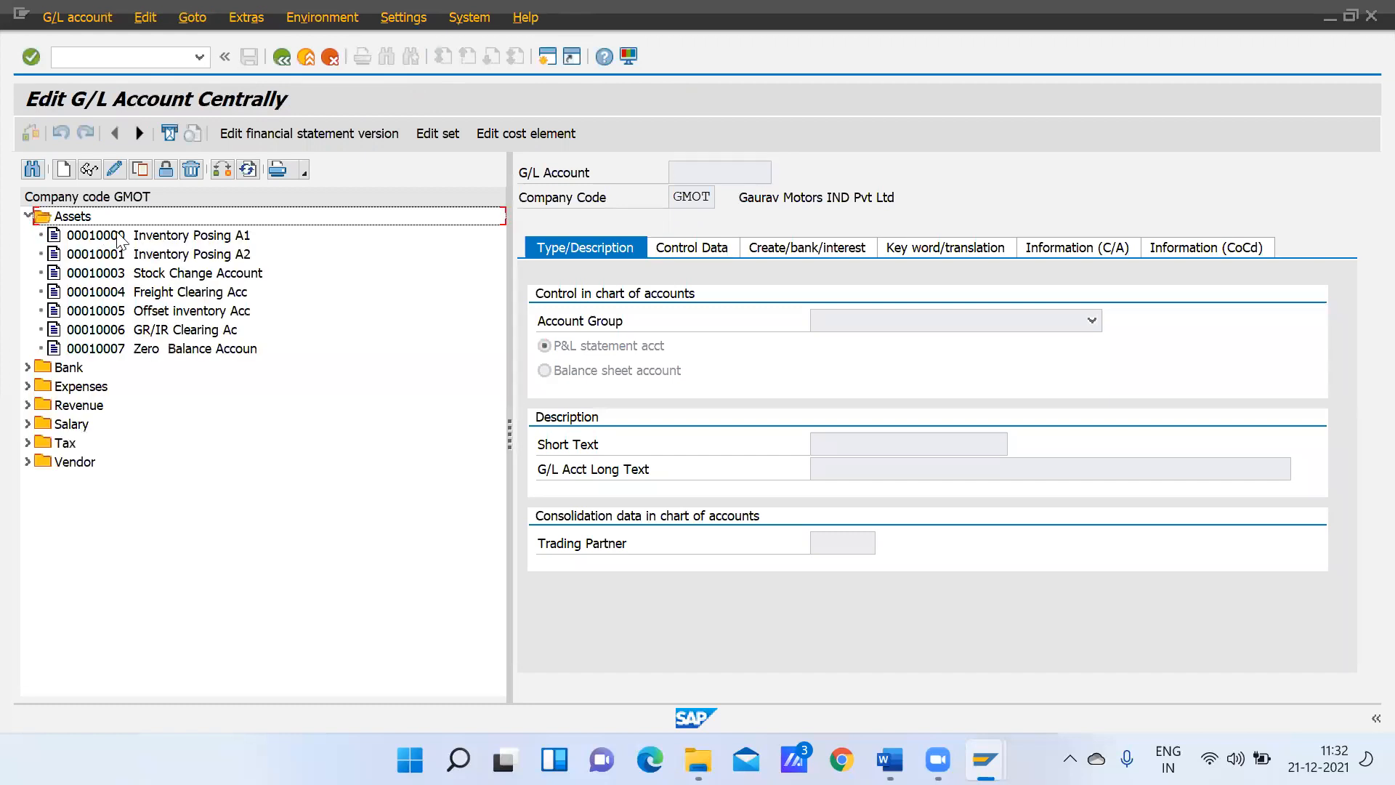
double_click(168, 349)
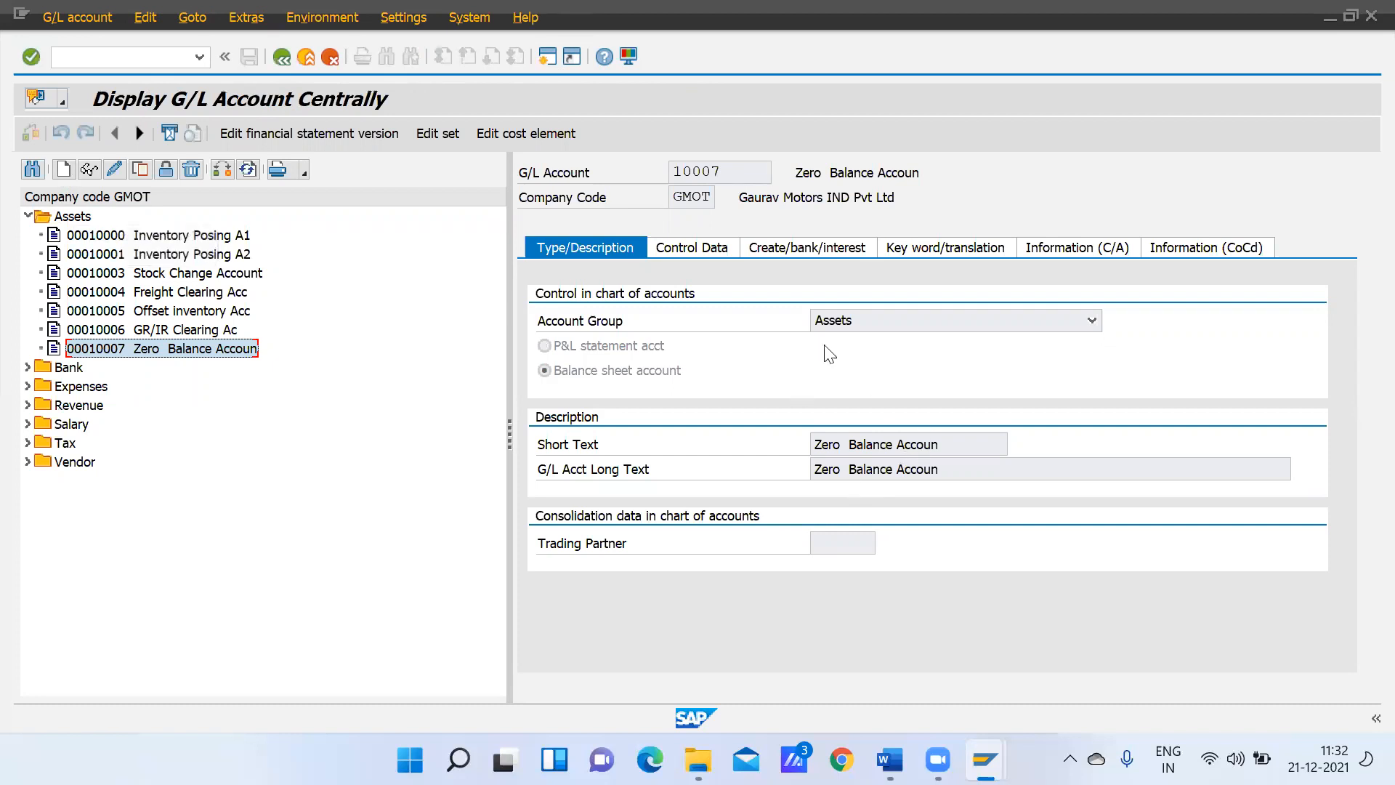
click(715, 249)
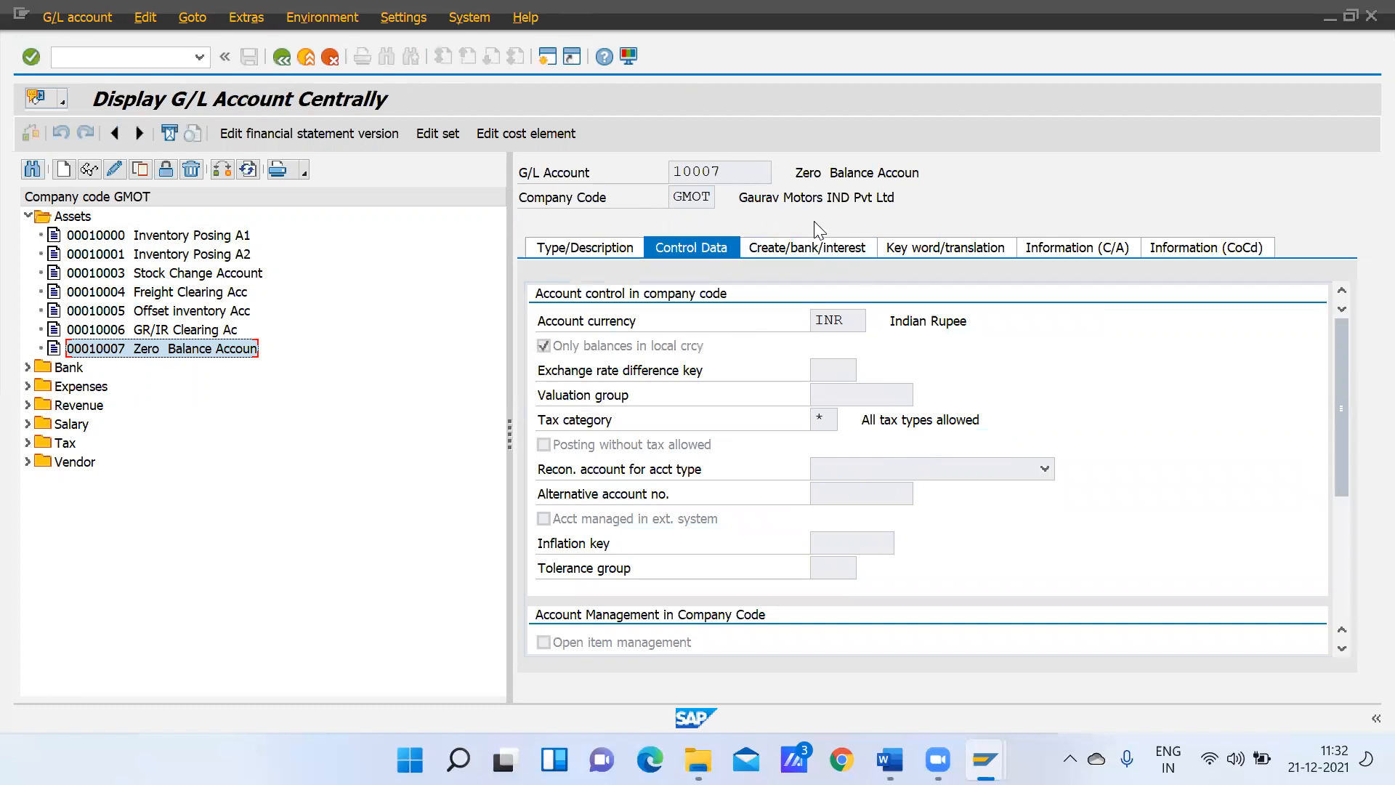
click(816, 246)
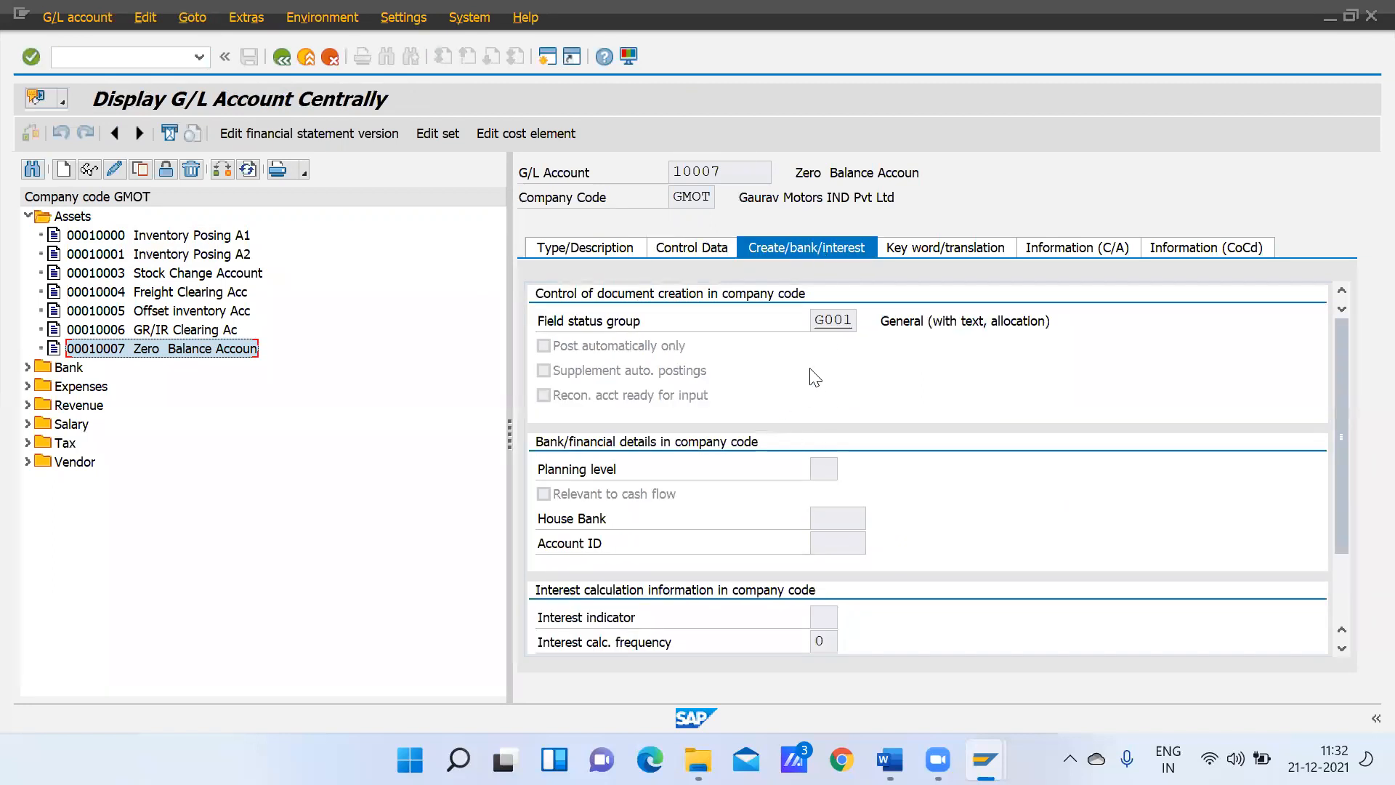
click(607, 248)
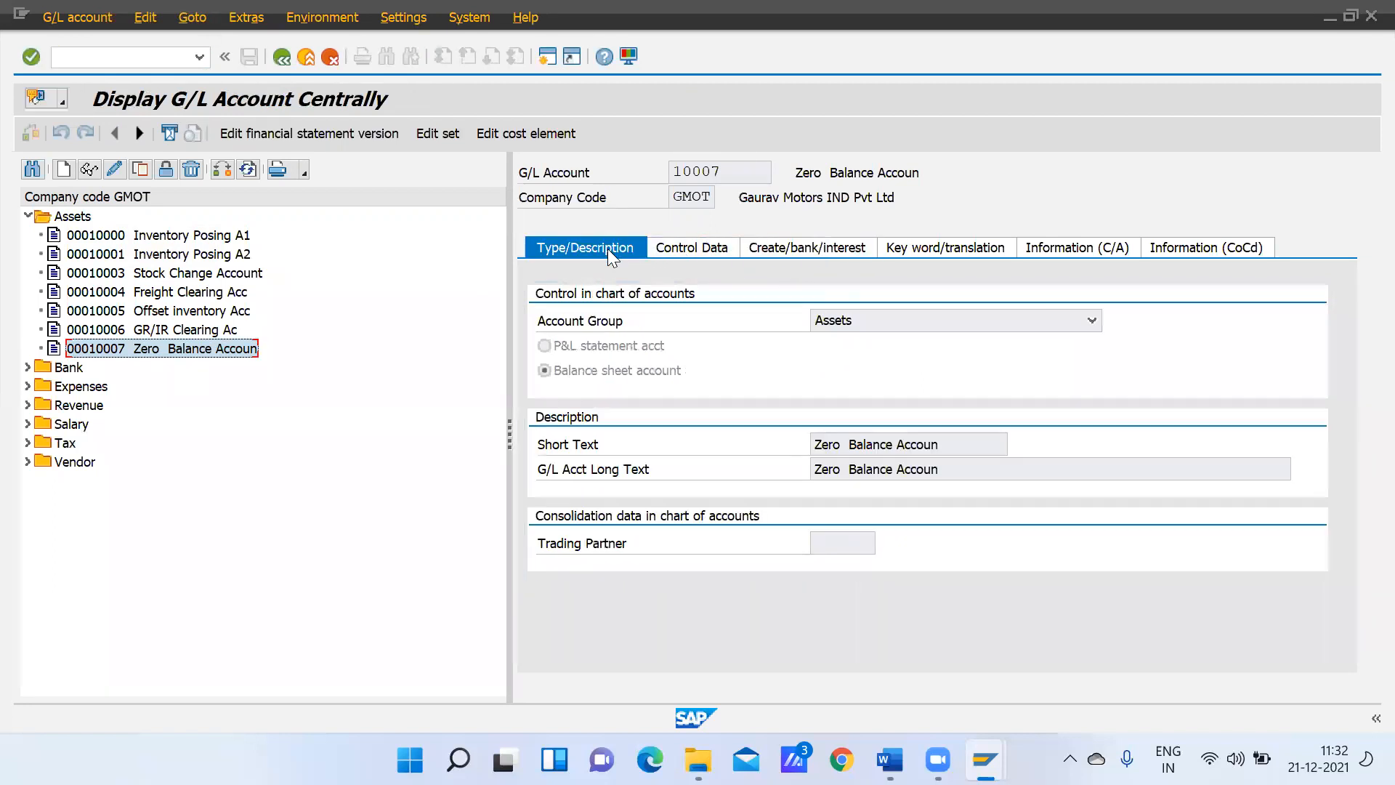
click(282, 57)
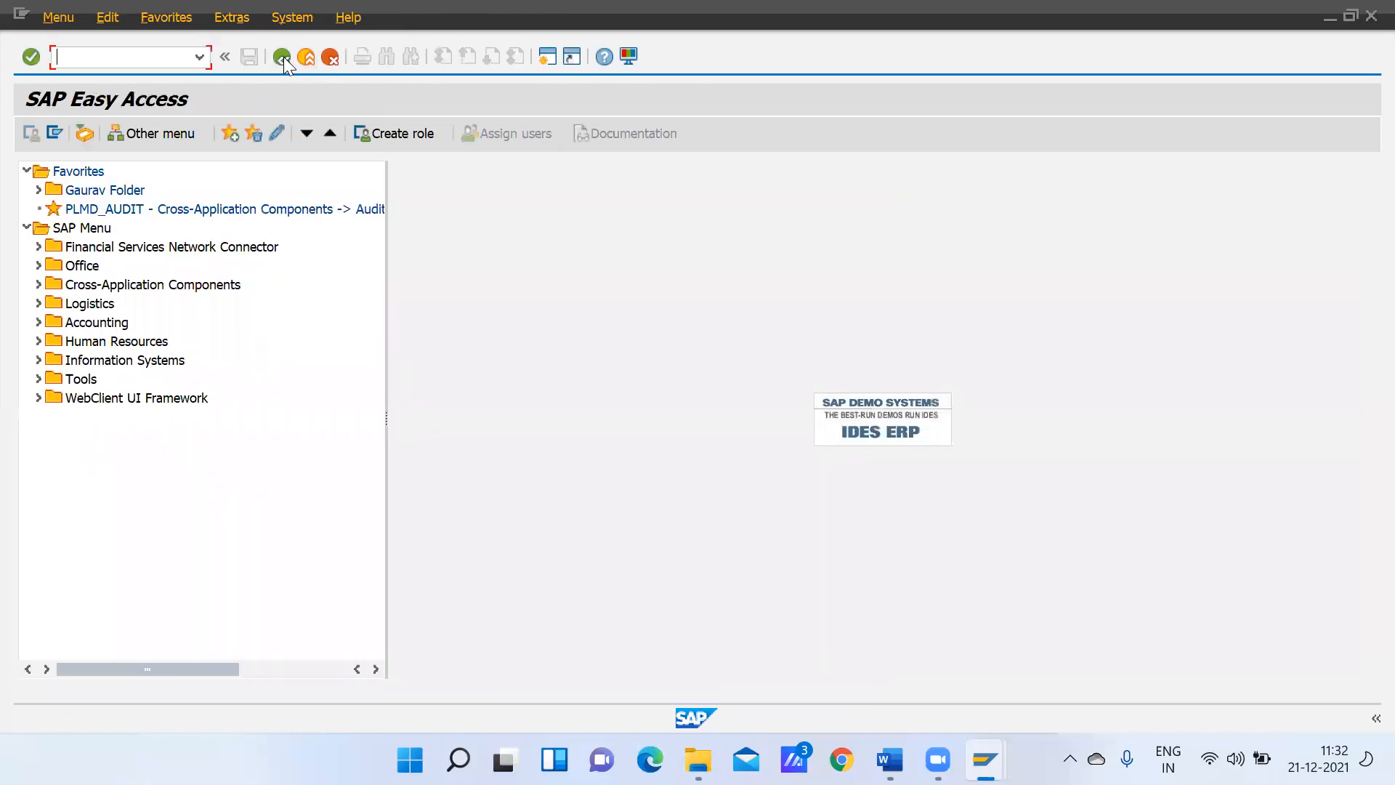
mouse_move(982, 757)
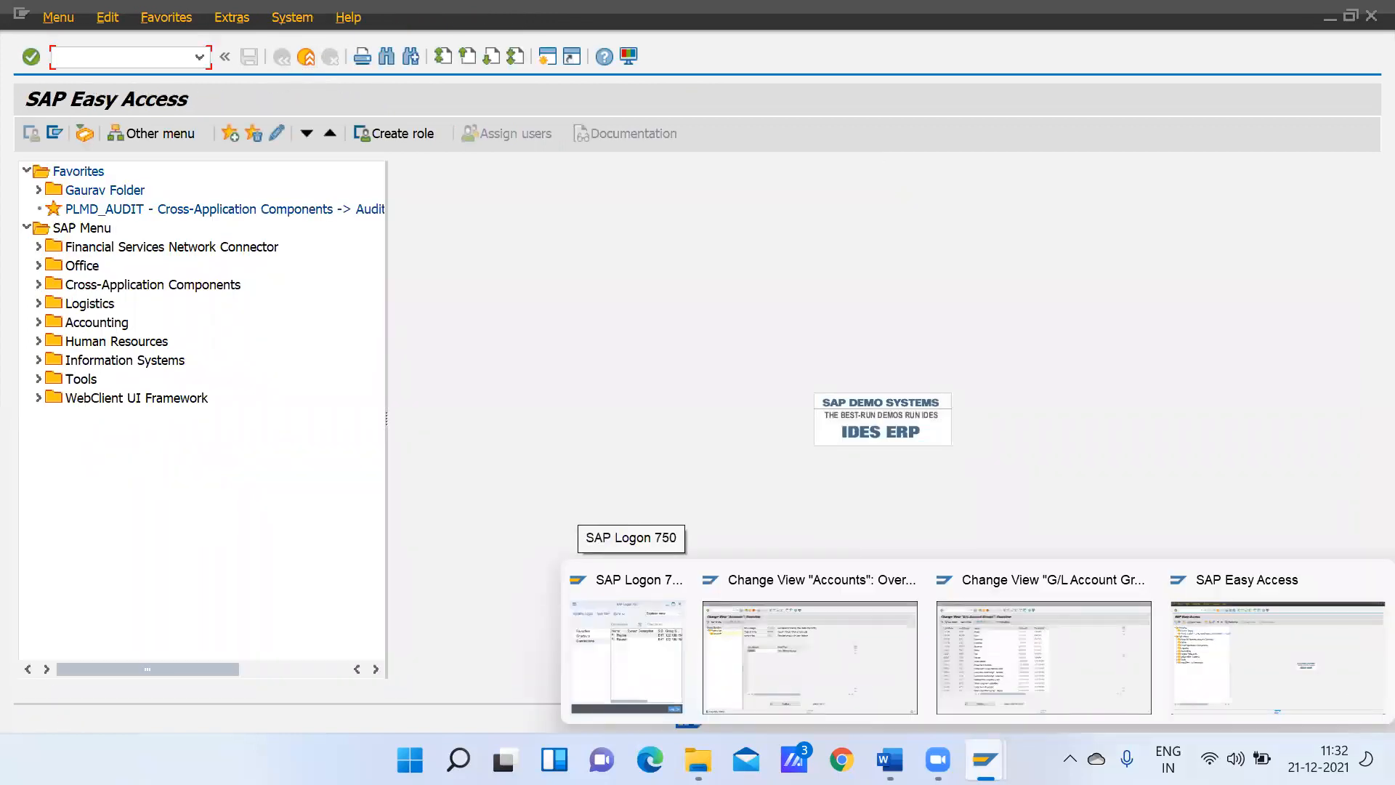
click(792, 700)
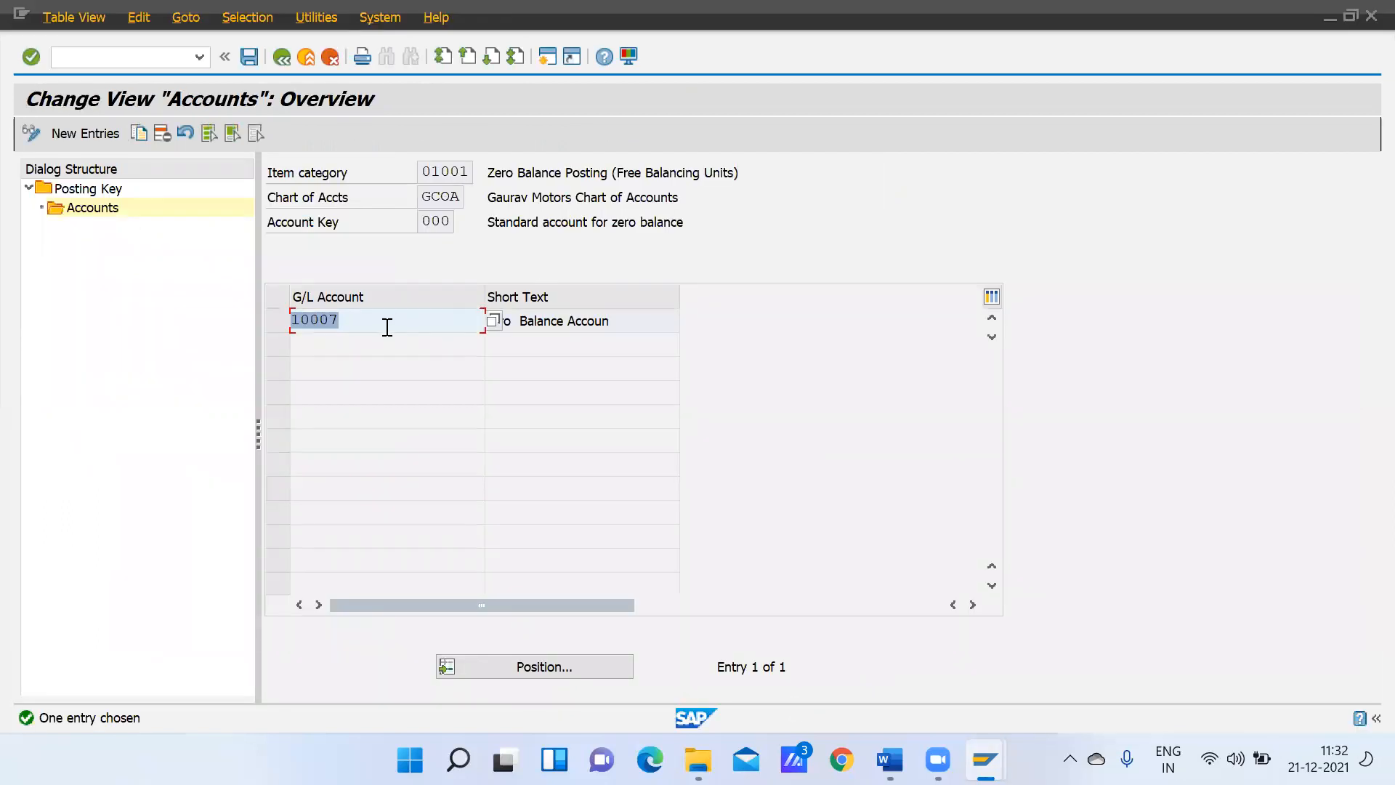
Return from the zero-balance clearing accounts to the IMG and open Define Document Splitting Characteristics for General Ledger Accounting
click(282, 56)
click(281, 55)
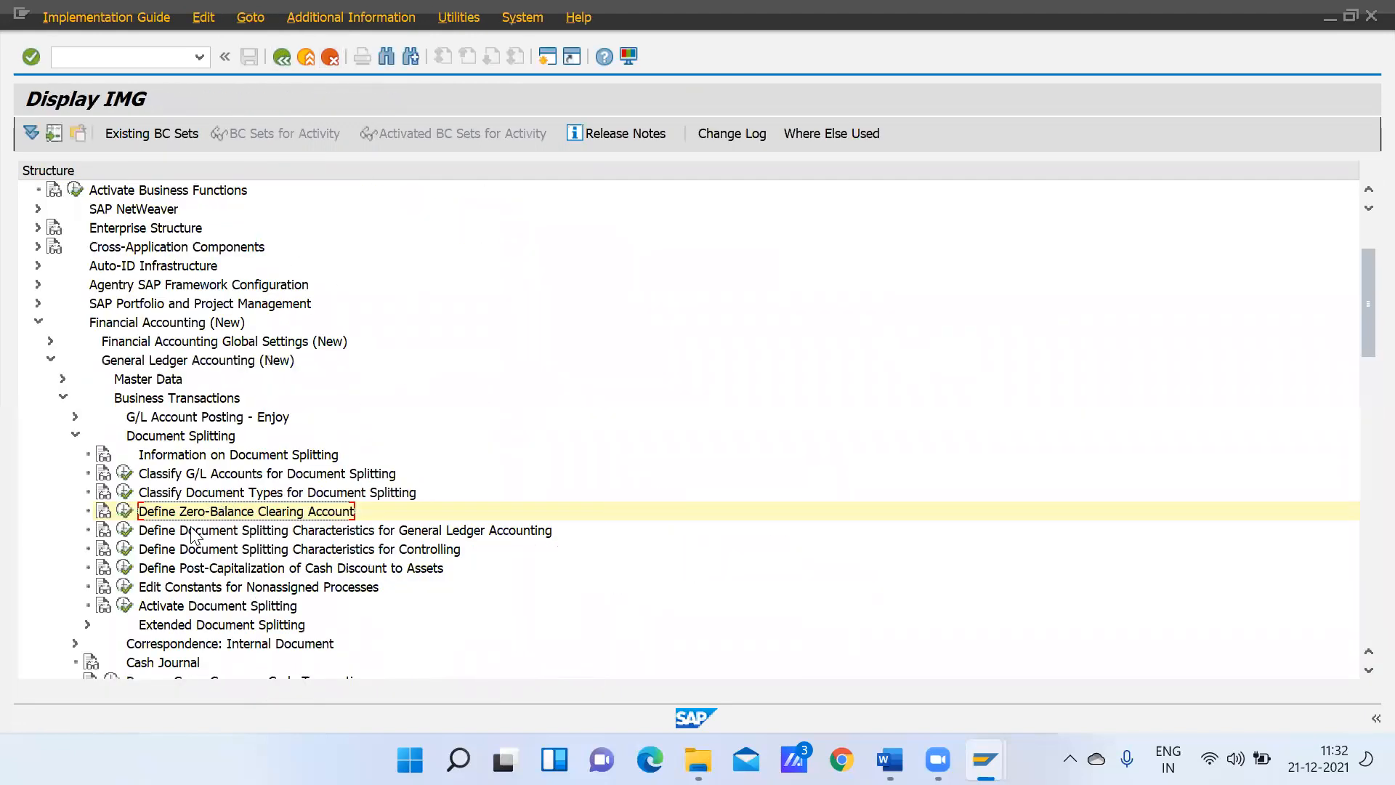
click(193, 537)
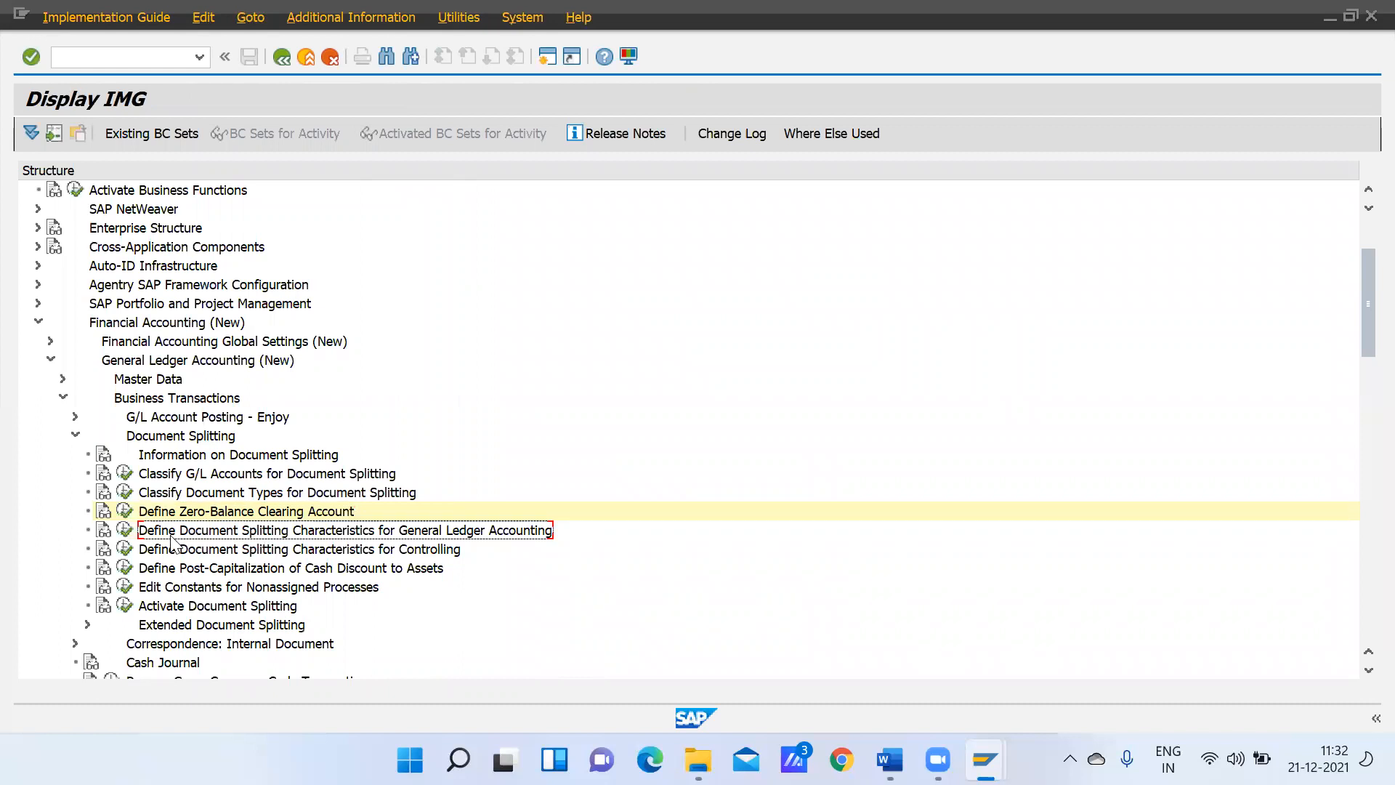
click(126, 531)
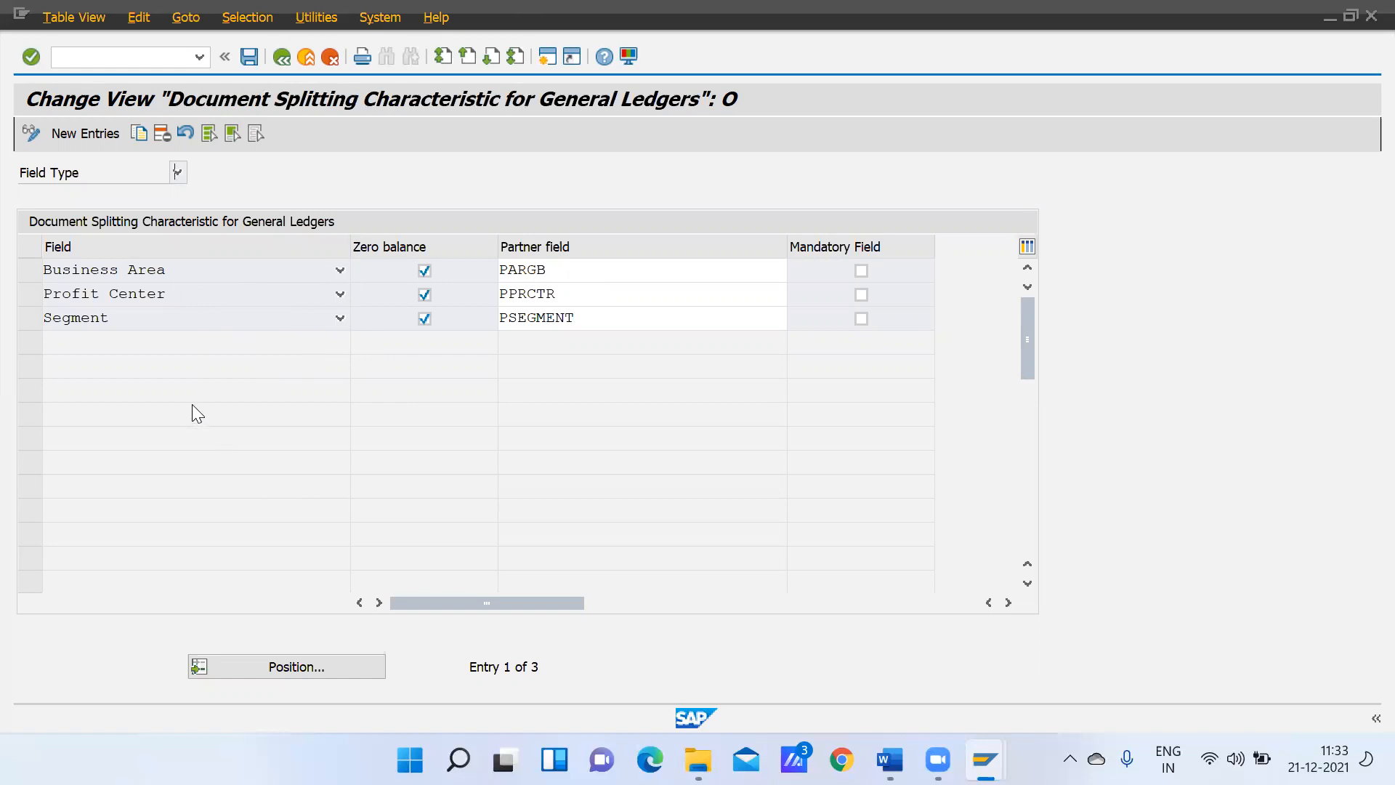
Review the fields selectable as splitting characteristics in a new entry, then return to the IMG without adding one
click(80, 134)
click(340, 271)
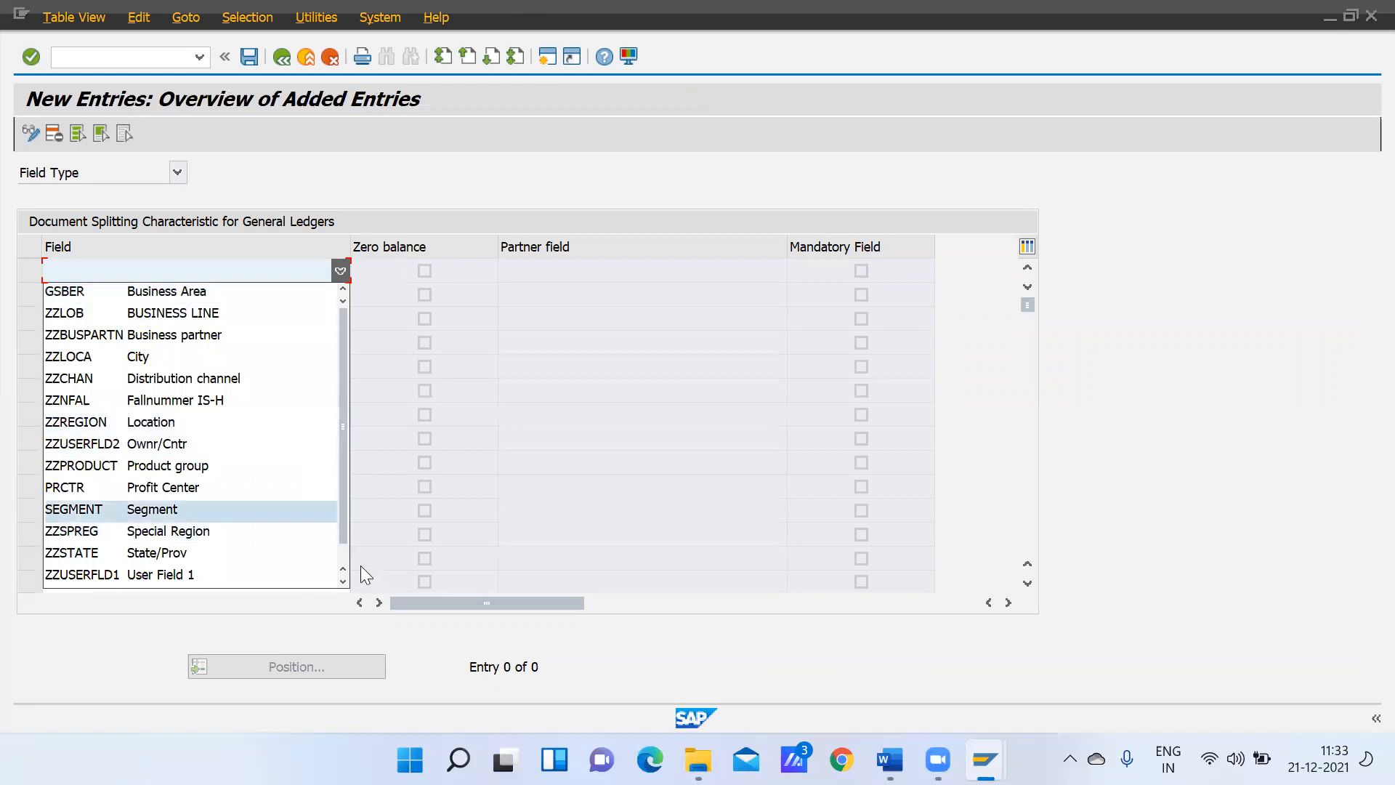
scroll(340, 554, down, 1)
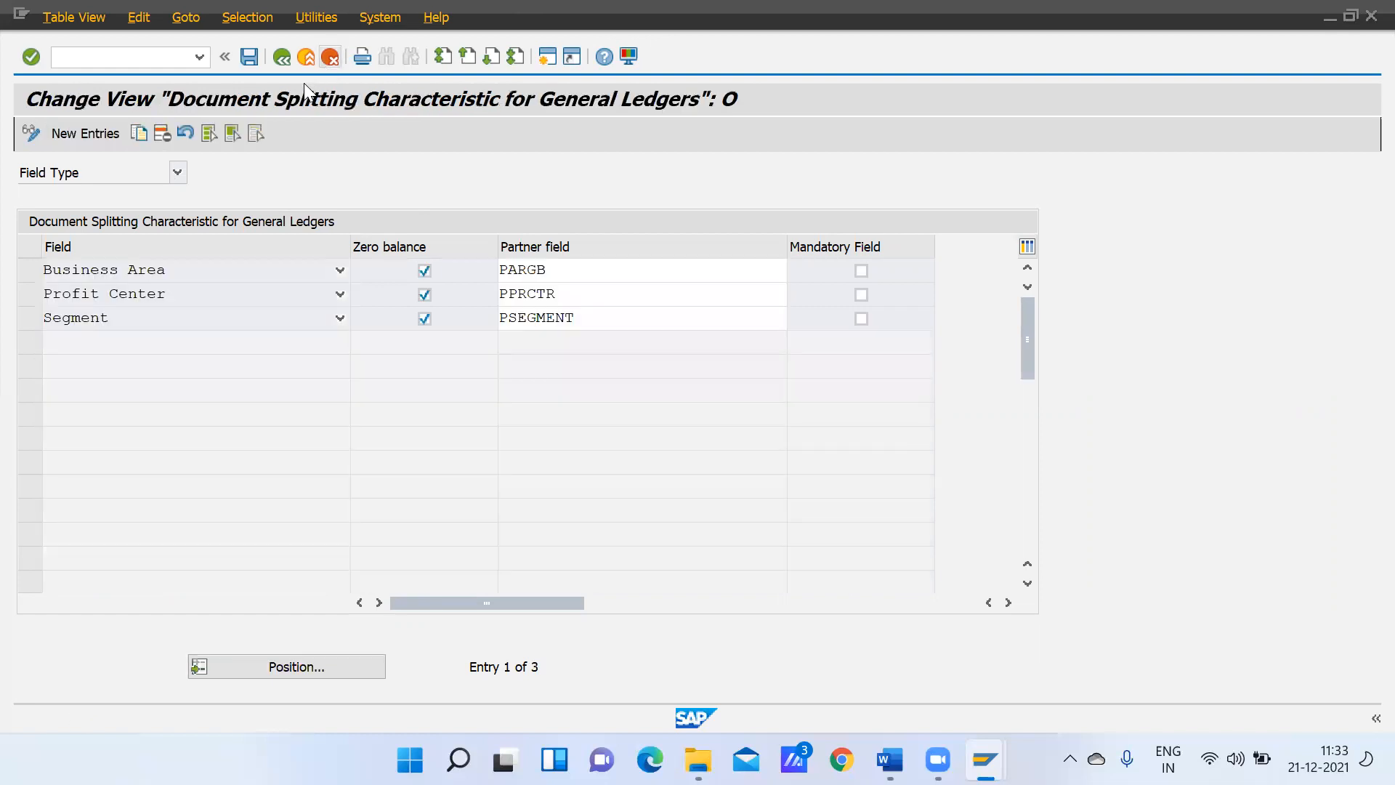
click(281, 56)
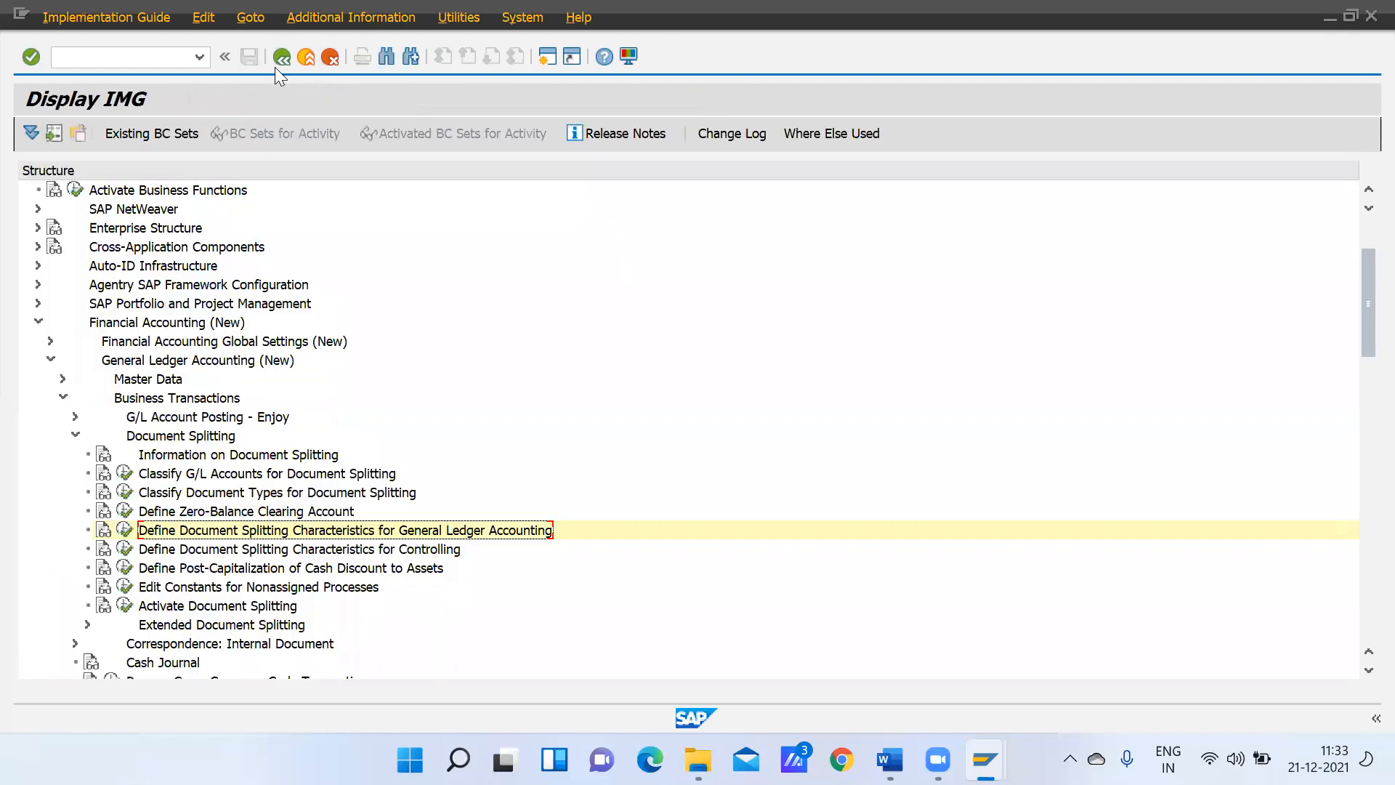
View the additional characteristics under Define Document Splitting Characteristics for Controlling, then return to the IMG
click(212, 550)
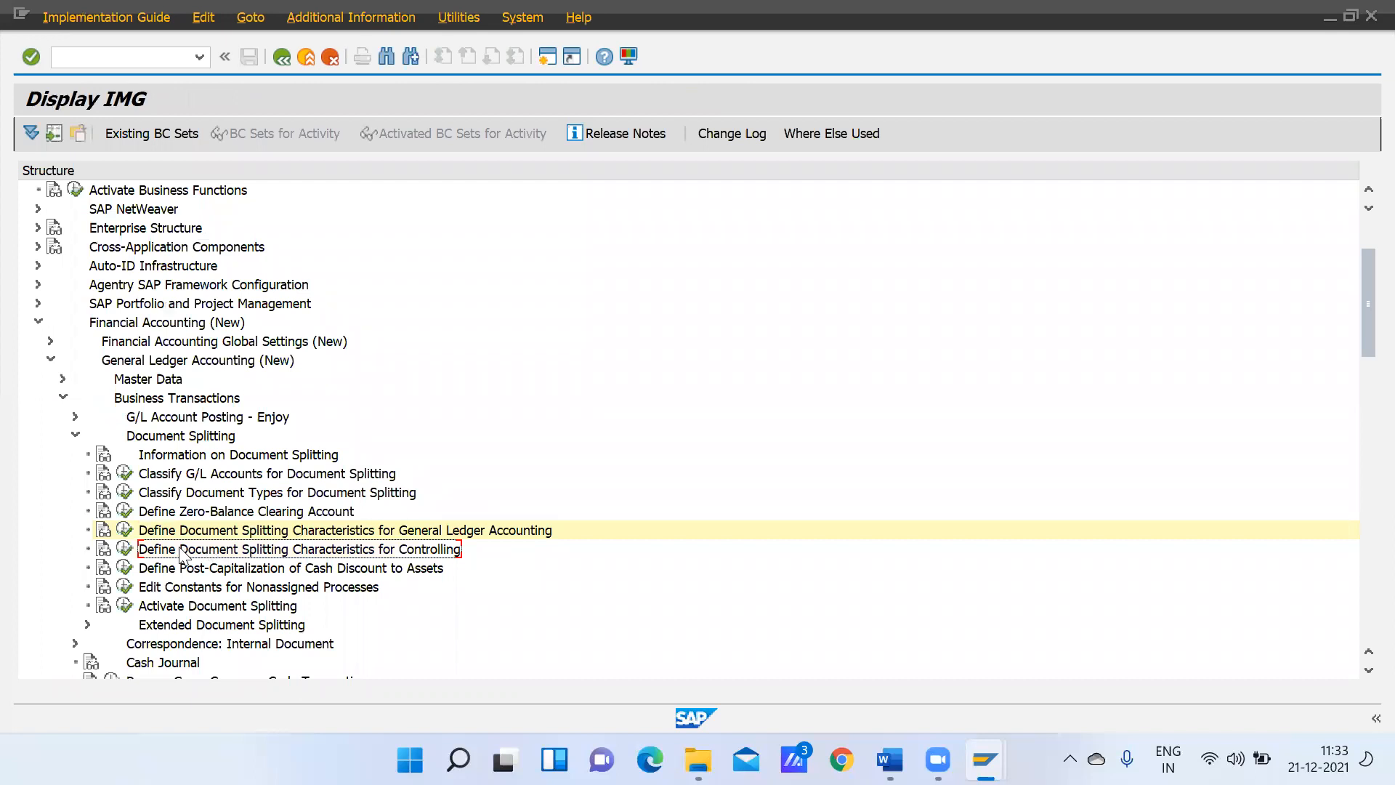
click(124, 550)
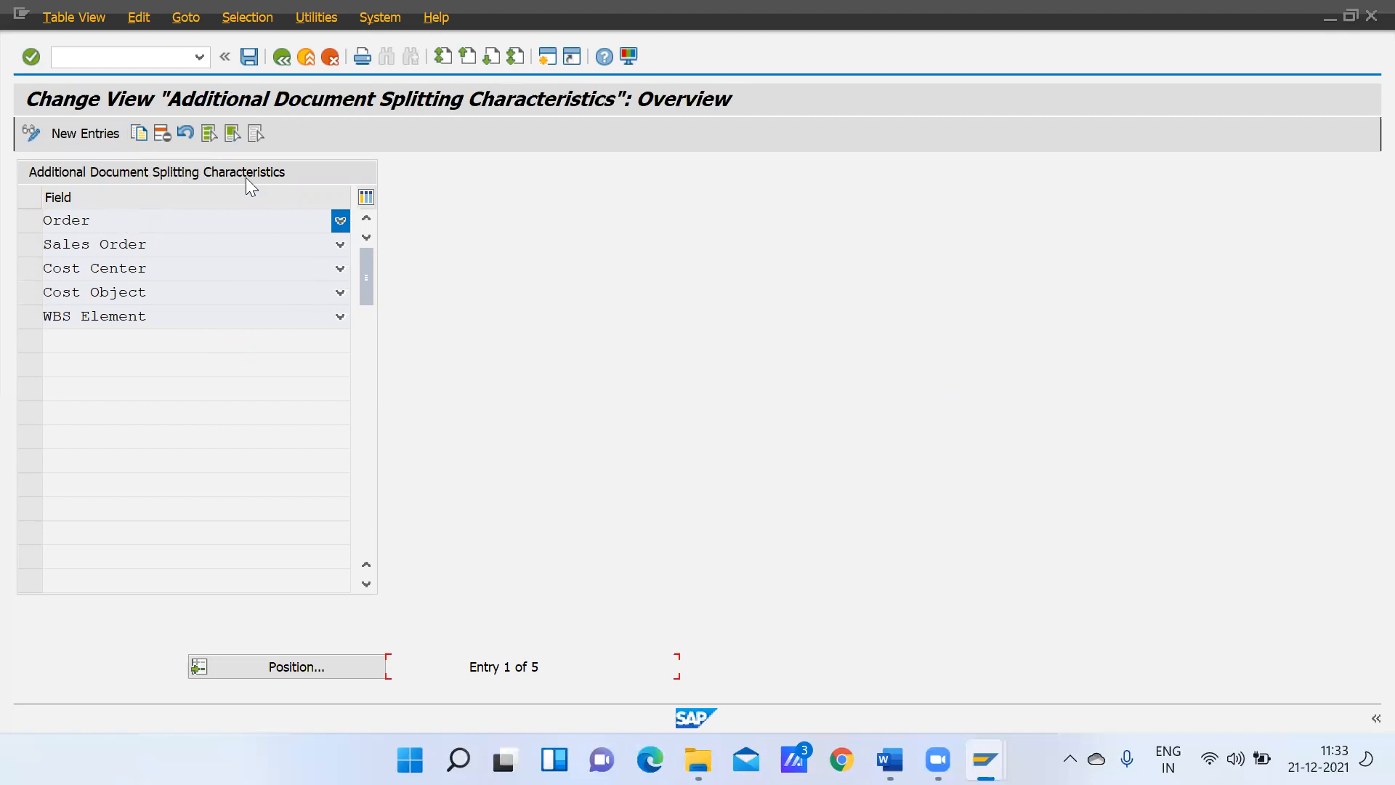
click(283, 58)
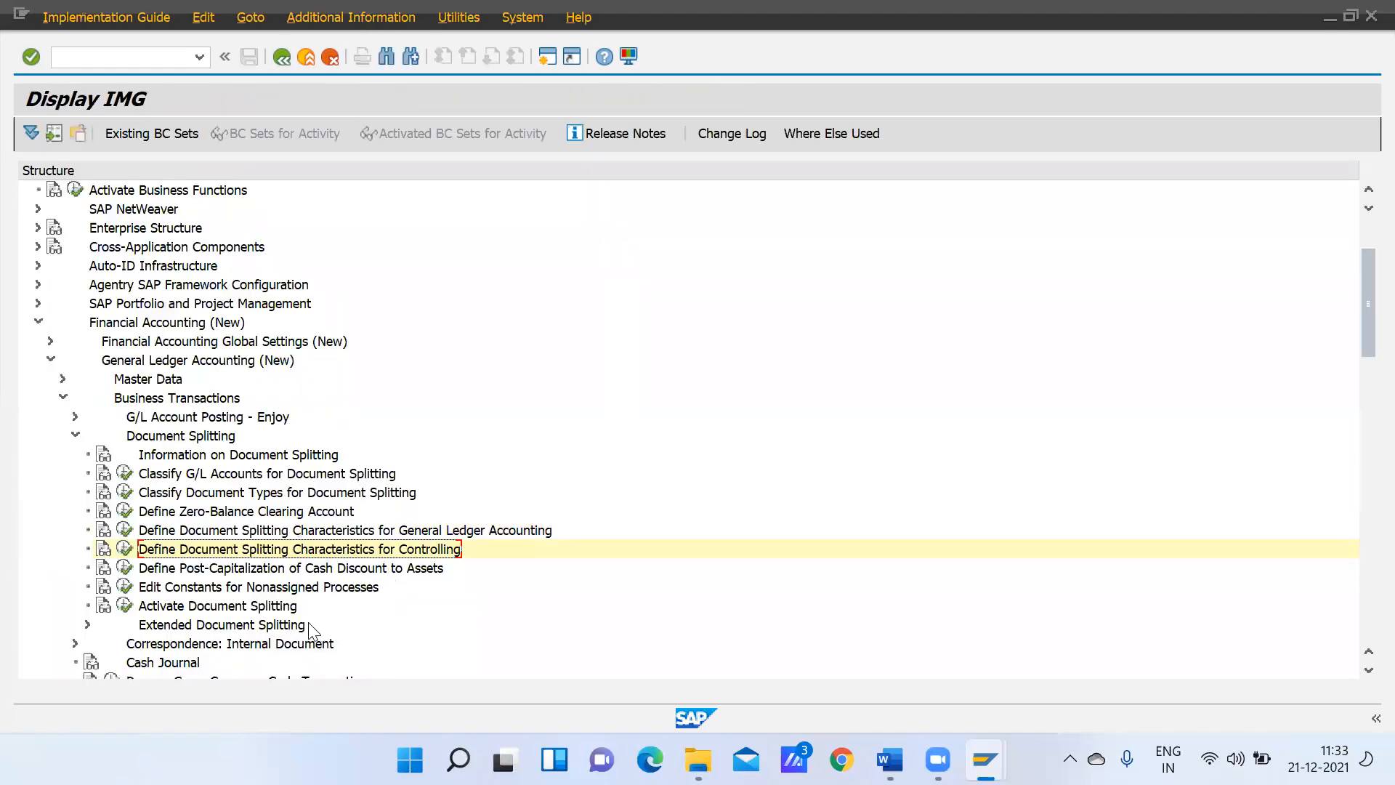
Enable Document Splitting under Activate Document Splitting and save the setting to the proposed customizing request
click(249, 608)
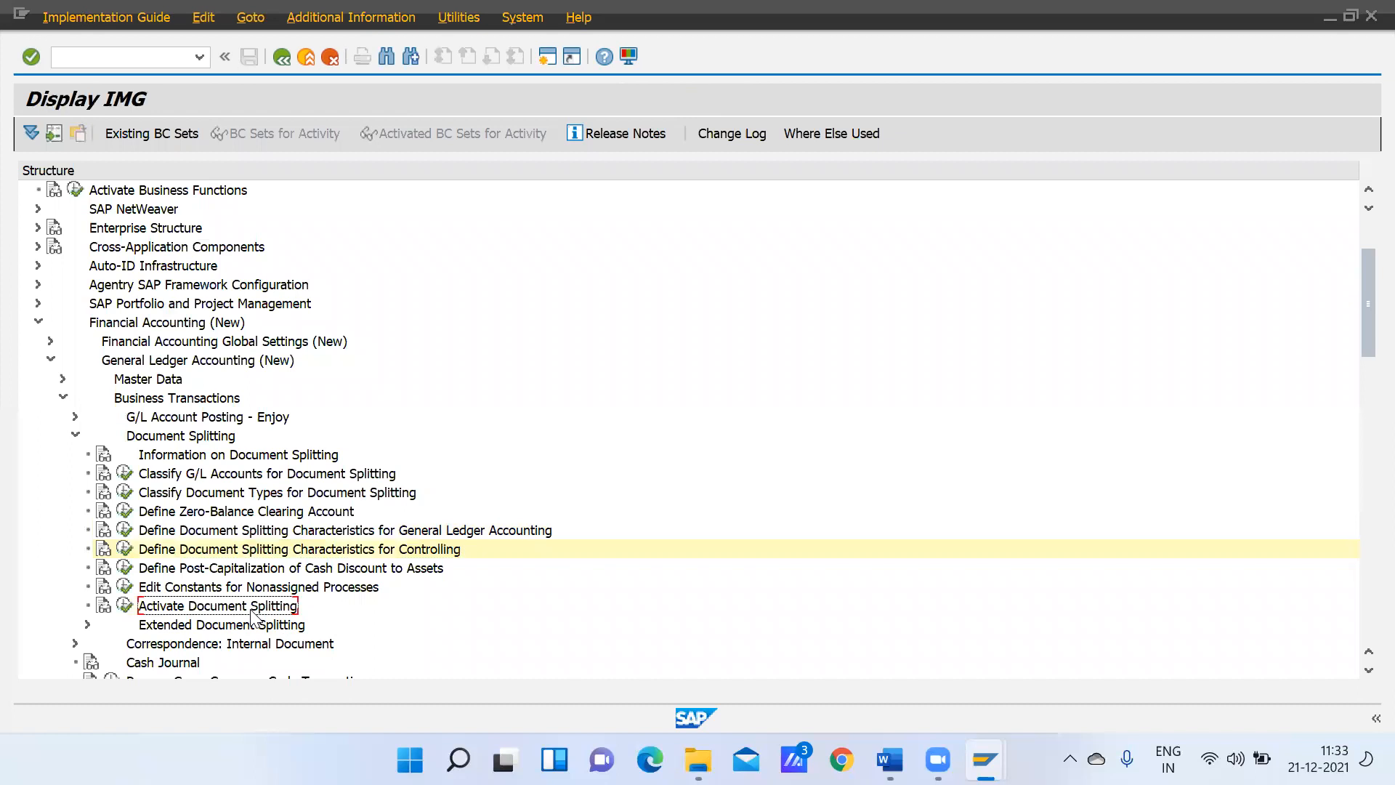
click(123, 609)
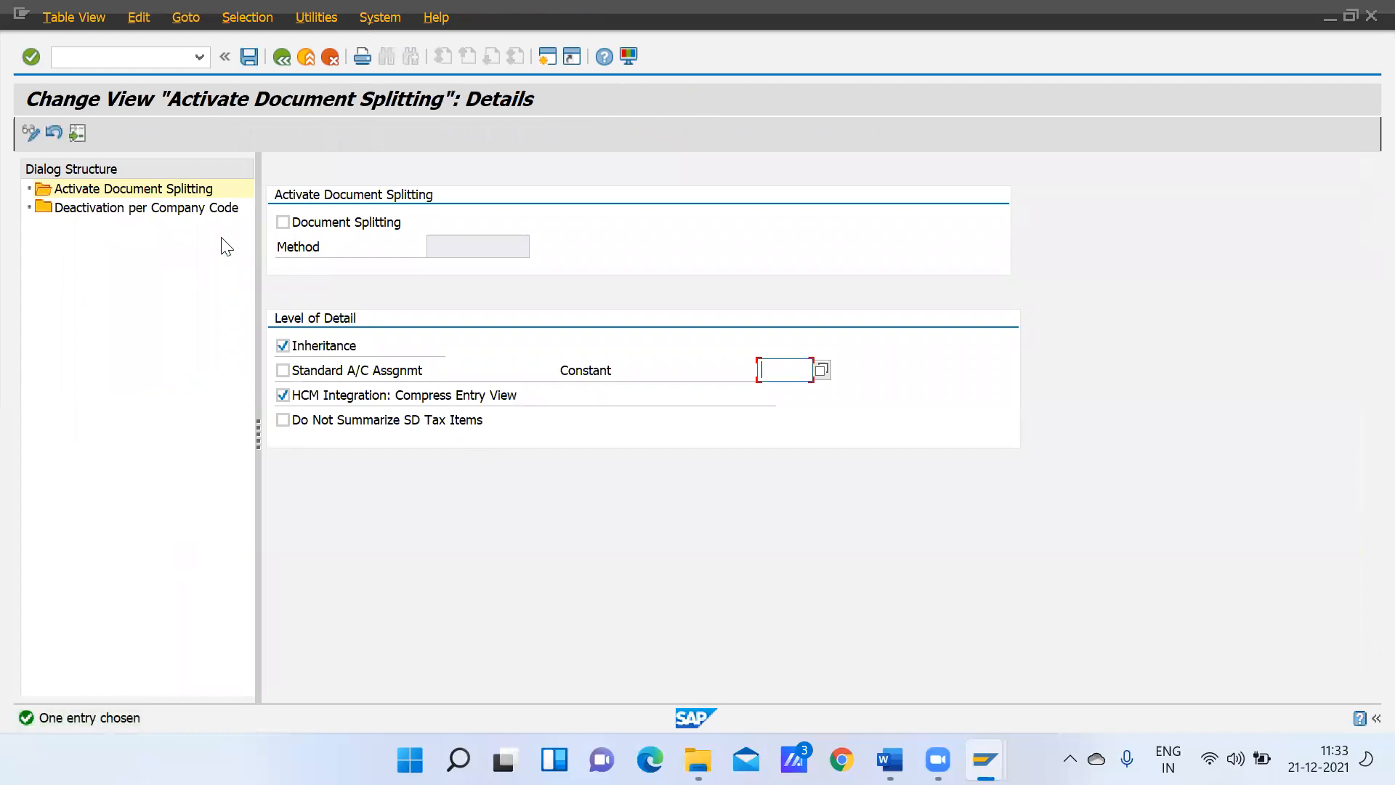
click(283, 223)
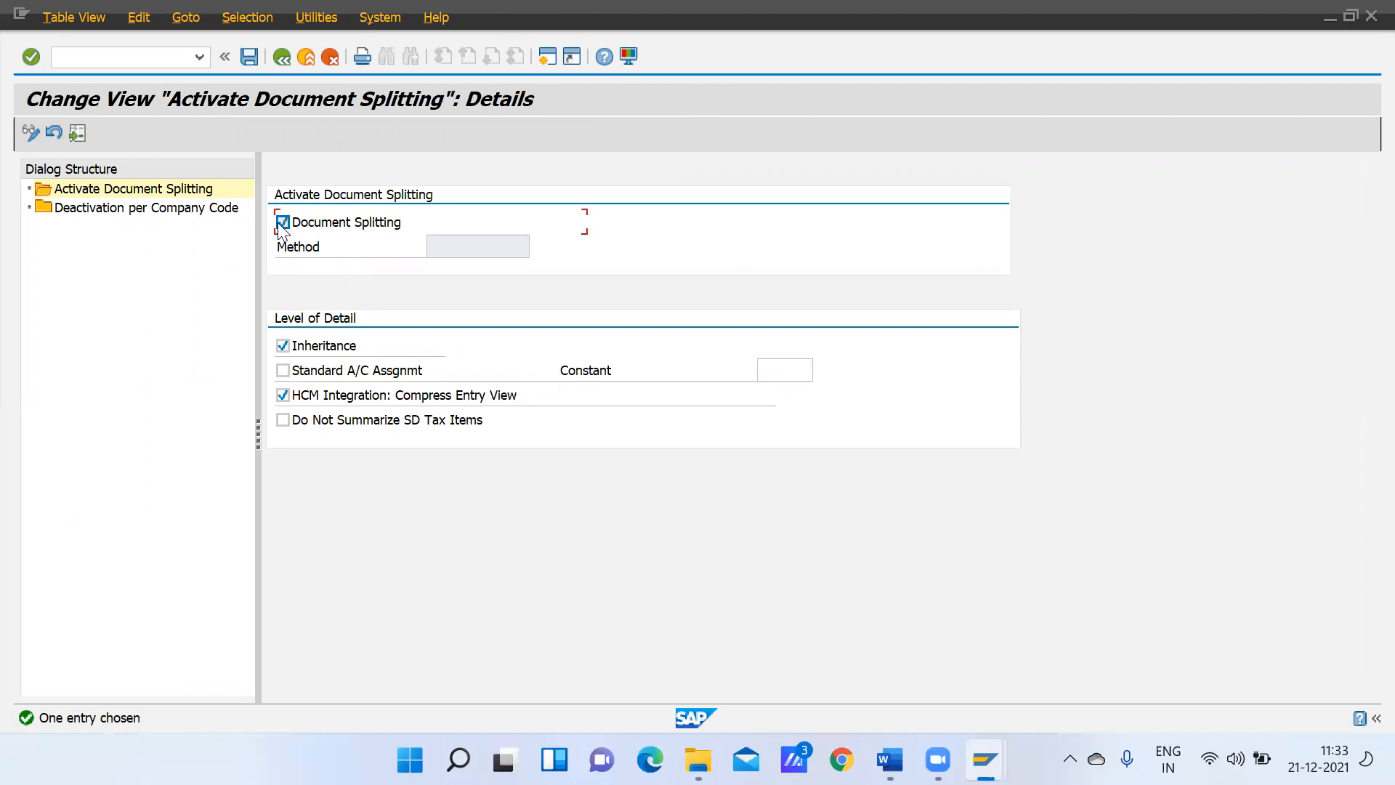
click(250, 57)
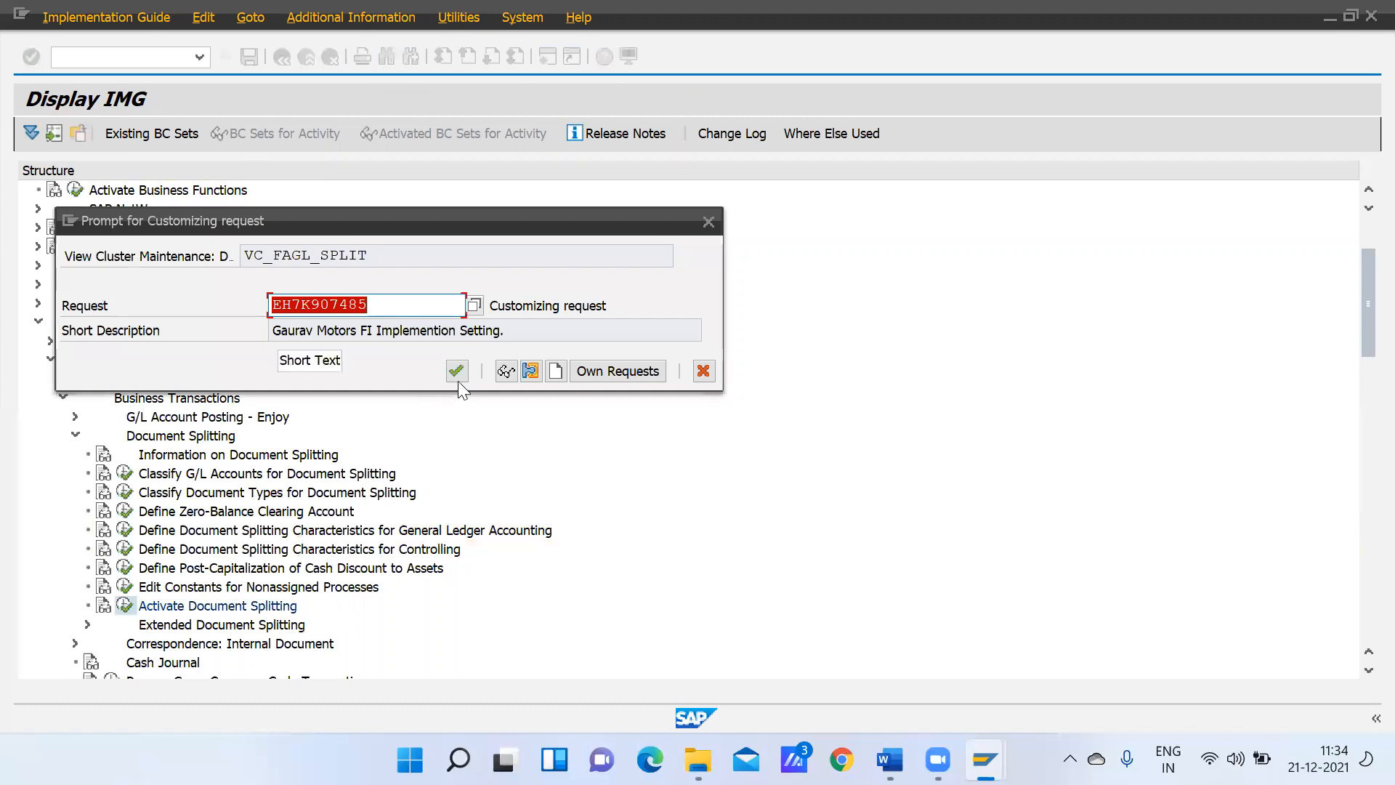
click(457, 373)
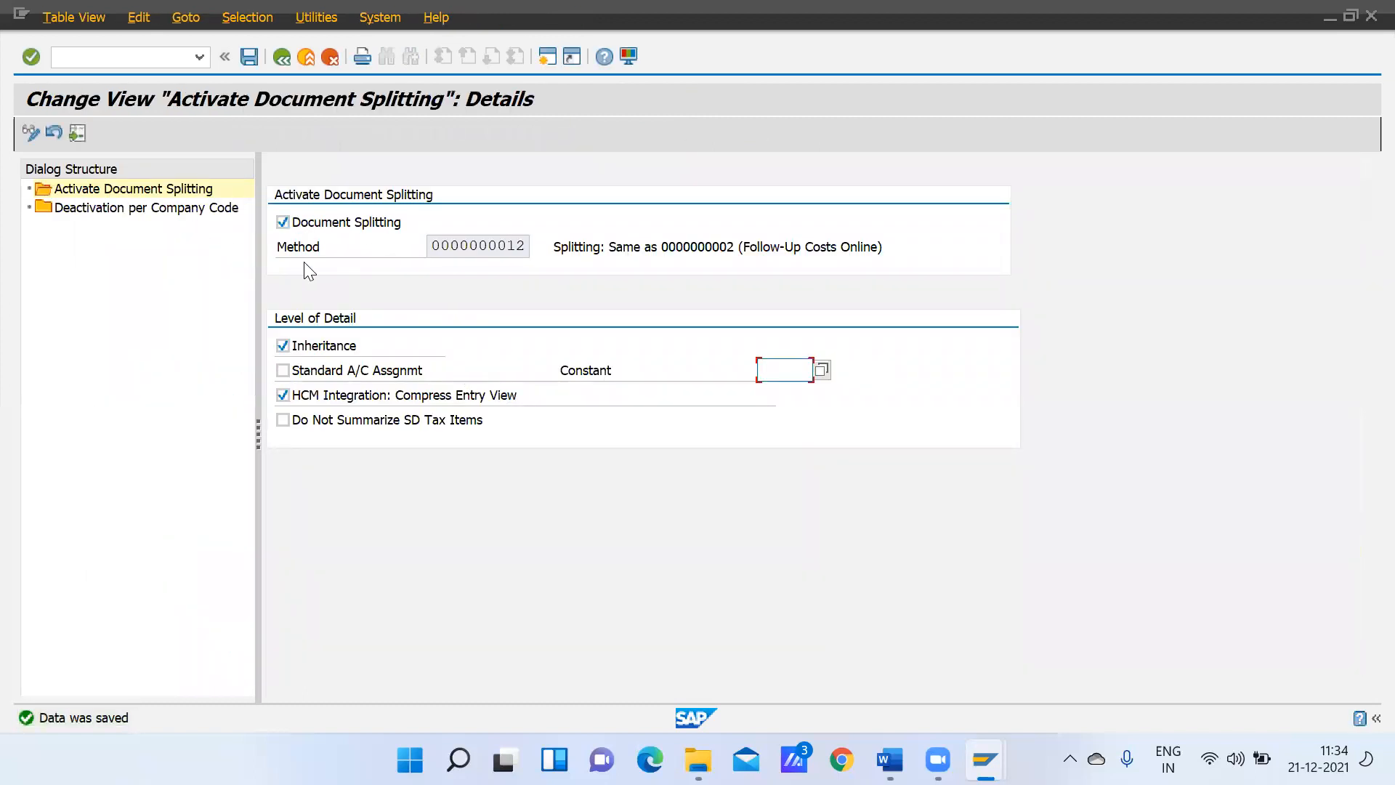
Check the Inactive setting of company code GMOT under Deactivation per Company Code, then return to the IMG
click(153, 209)
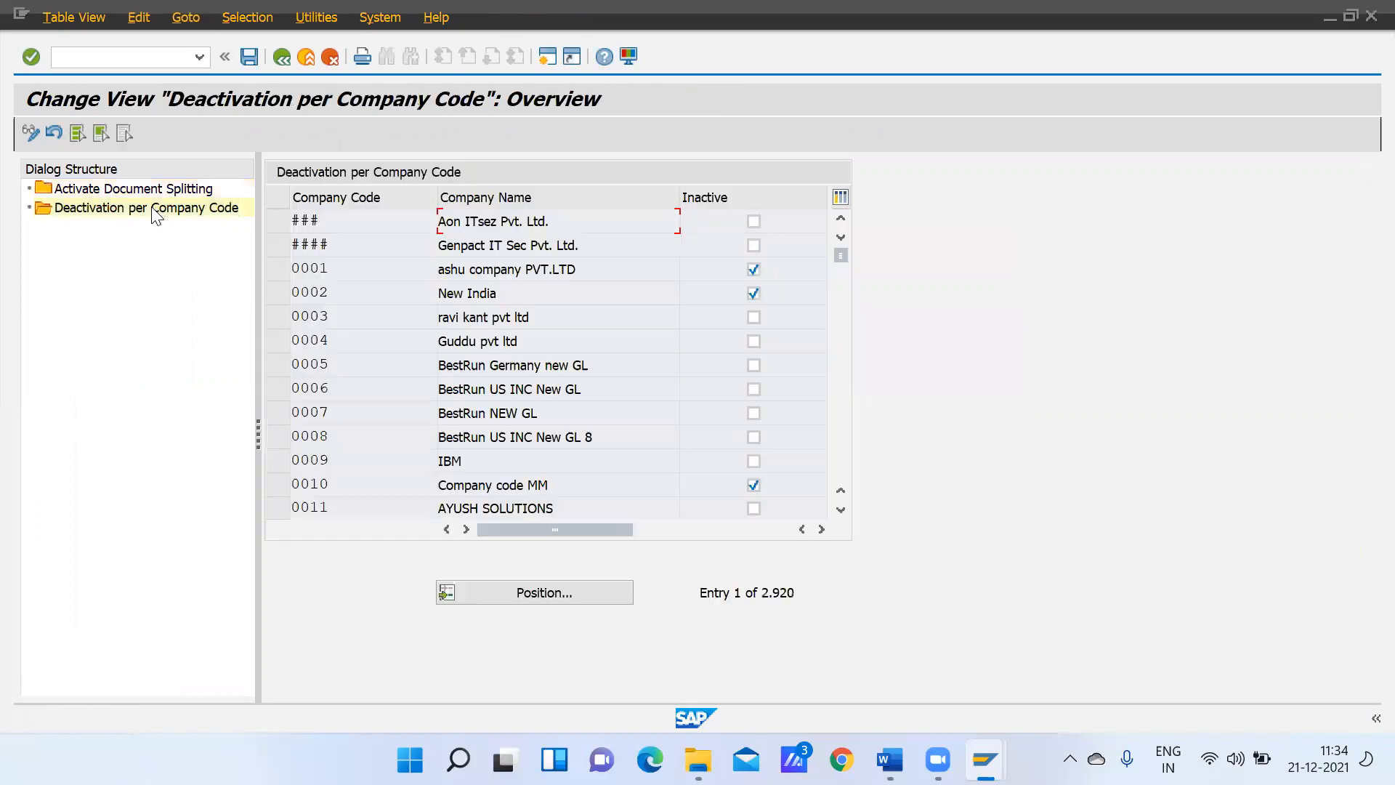
click(502, 597)
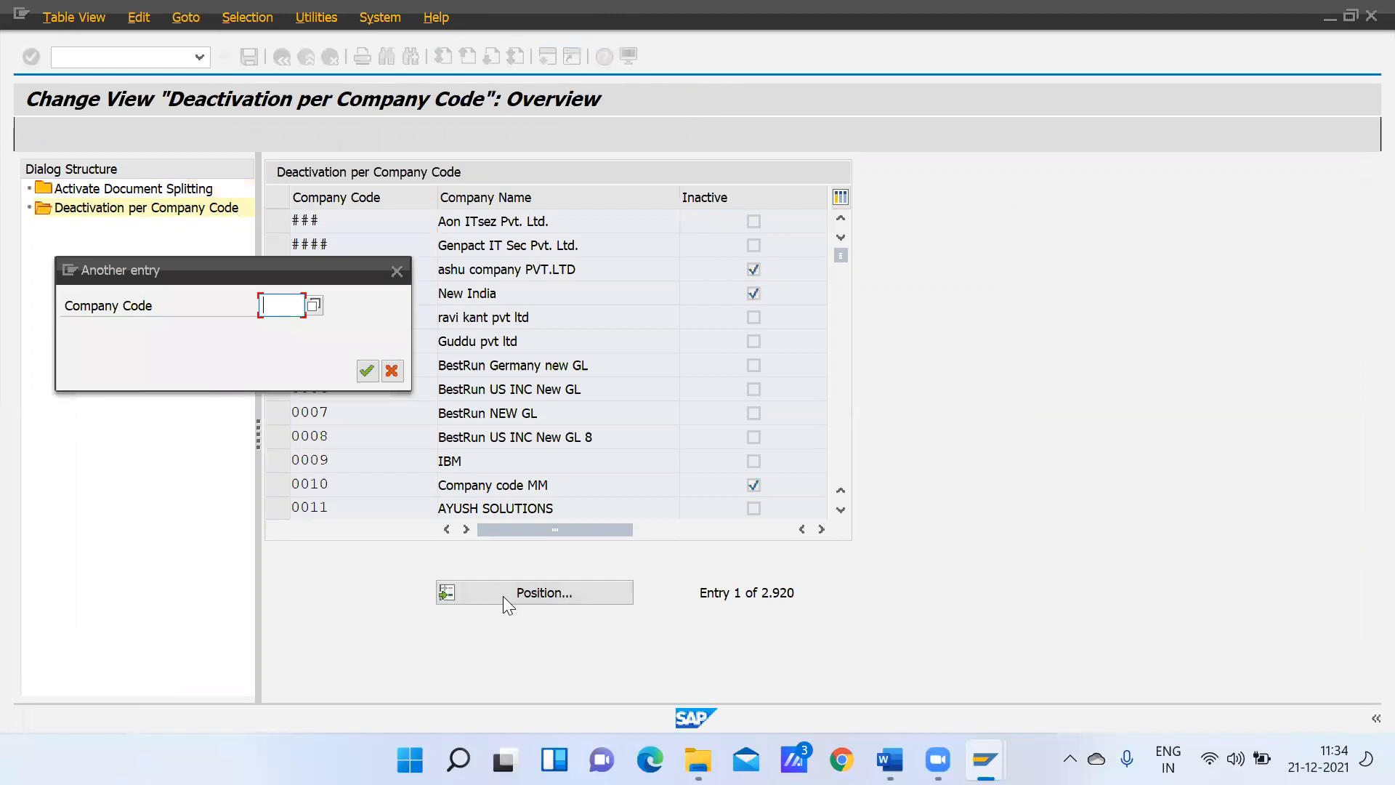
text(gmot)
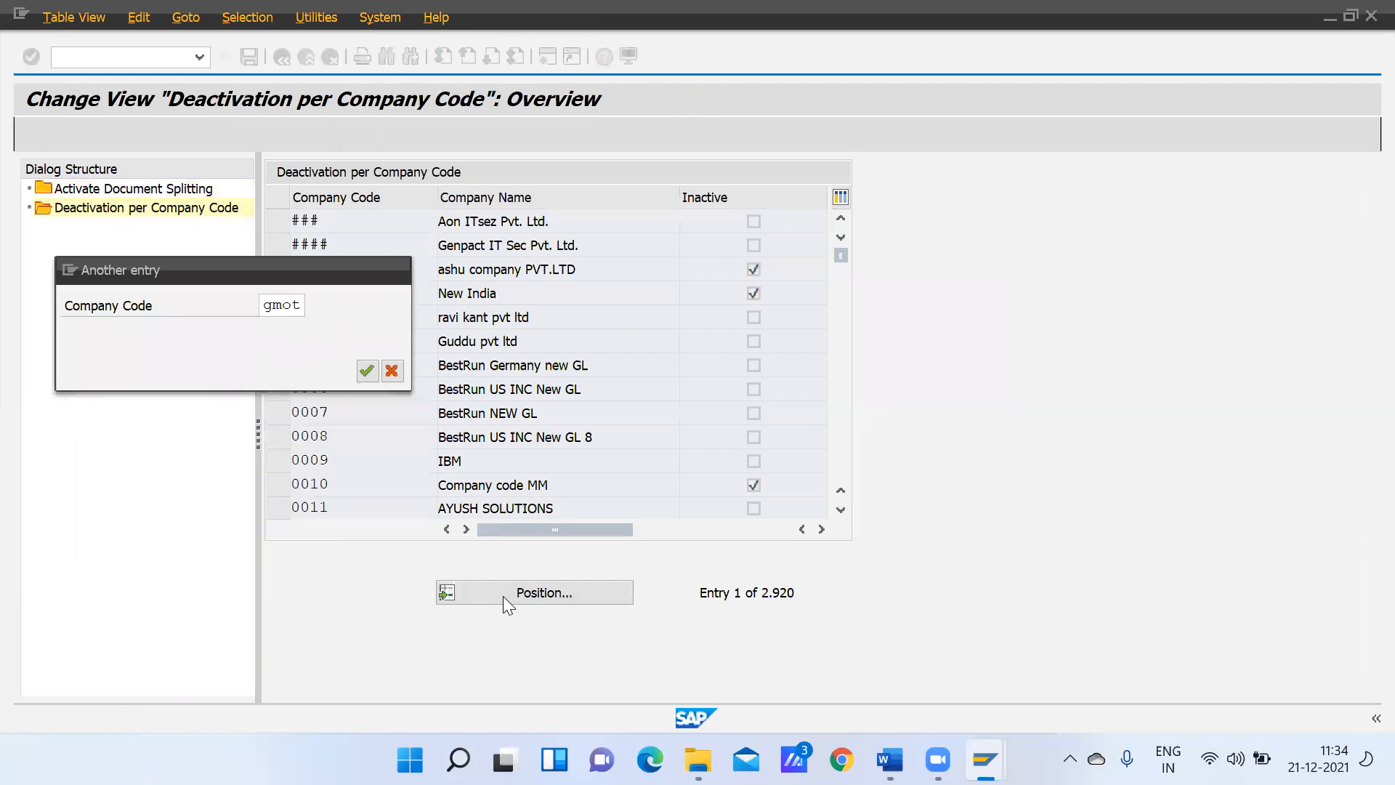
key(Return)
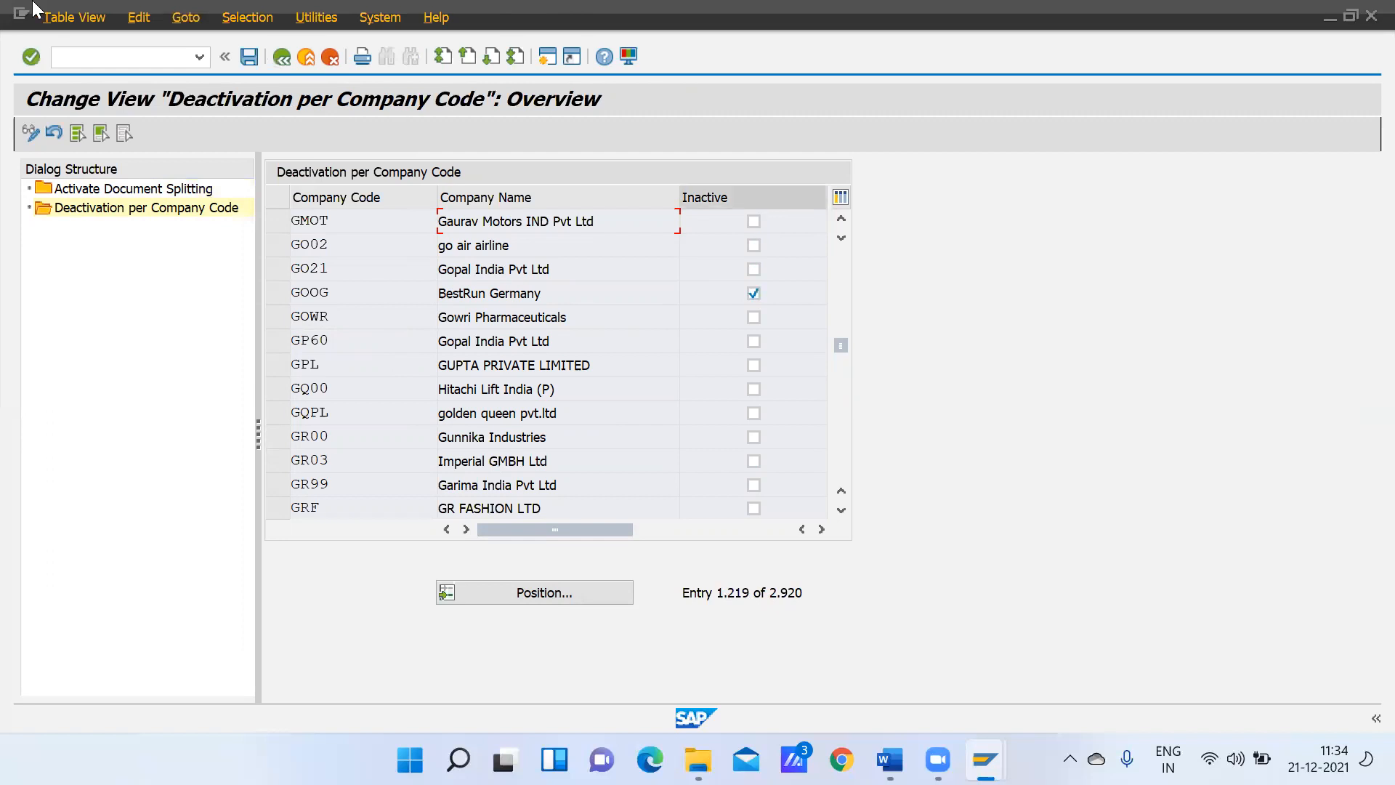
click(282, 67)
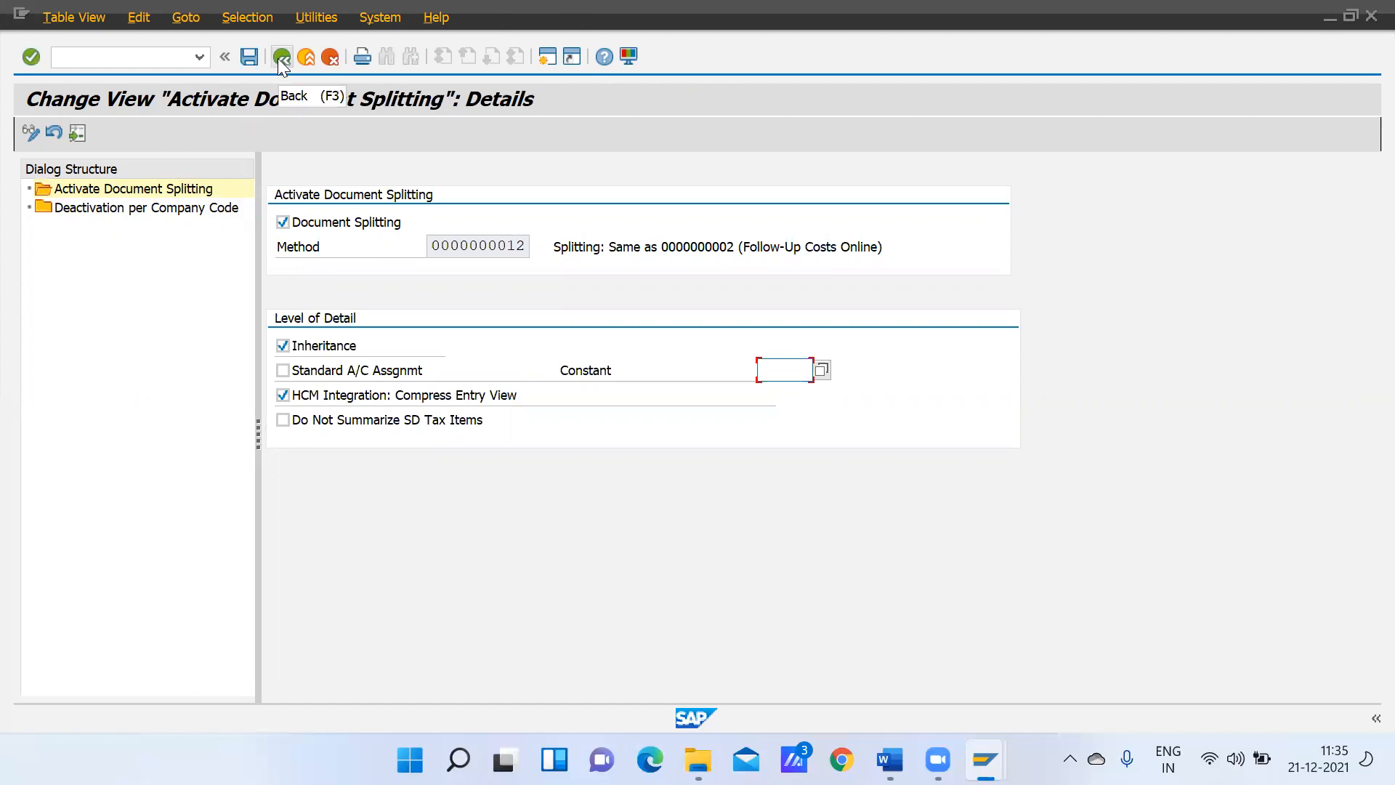
click(282, 63)
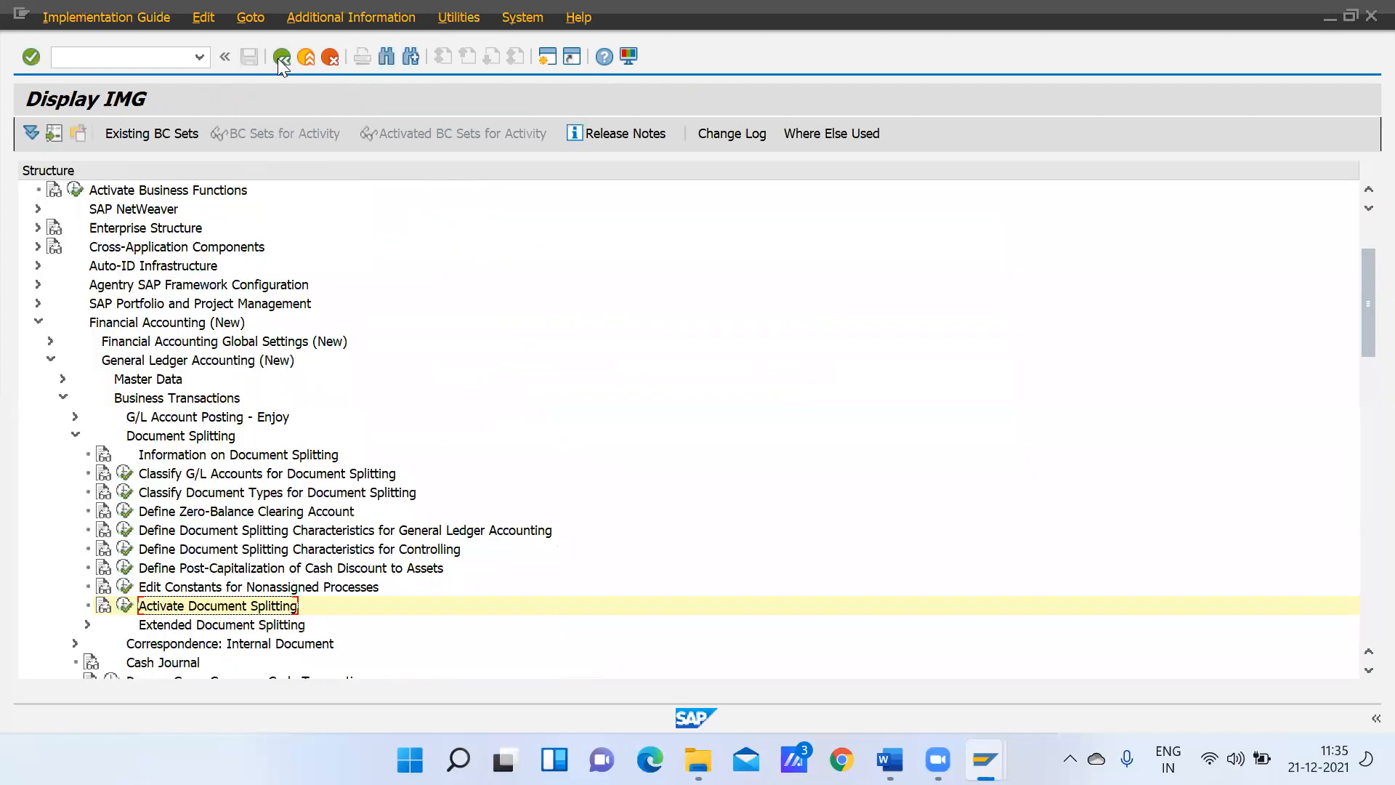